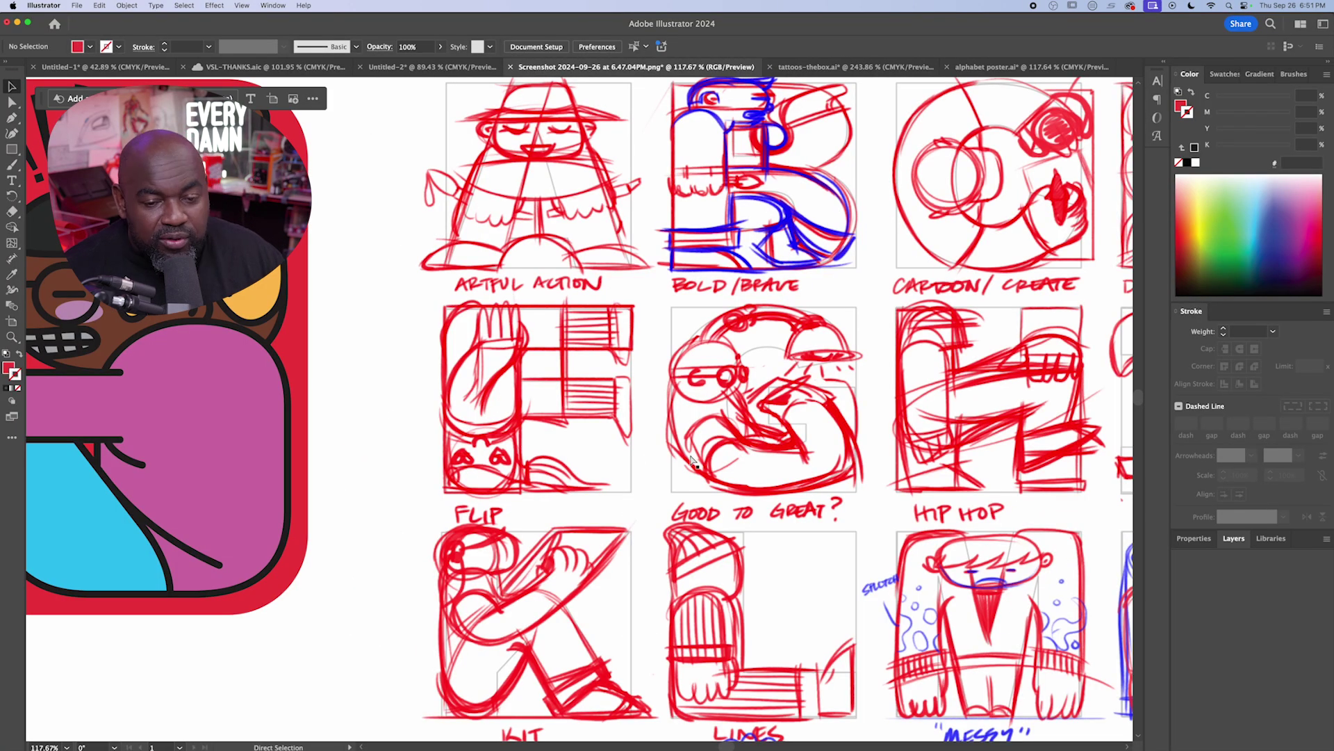
# - Paste the copied artwork and move it up on the canvas
pyautogui.press('super+v')
pyautogui.moveTo(667, 407); pyautogui.dragTo(622, 198)
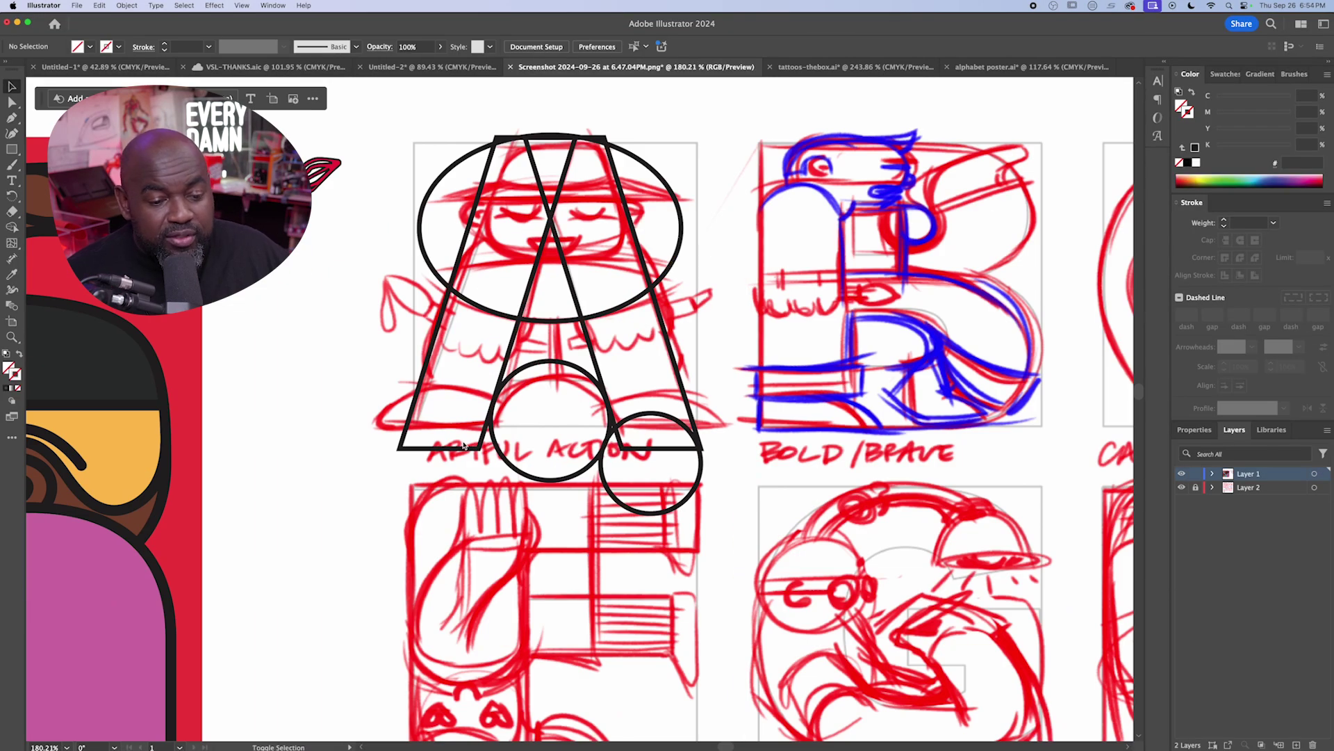
# - Undo the last two changes and duplicate the small foot circle onto the opposite foot of the letter A sketch
pyautogui.press('super+z')
pyautogui.press('super+z')
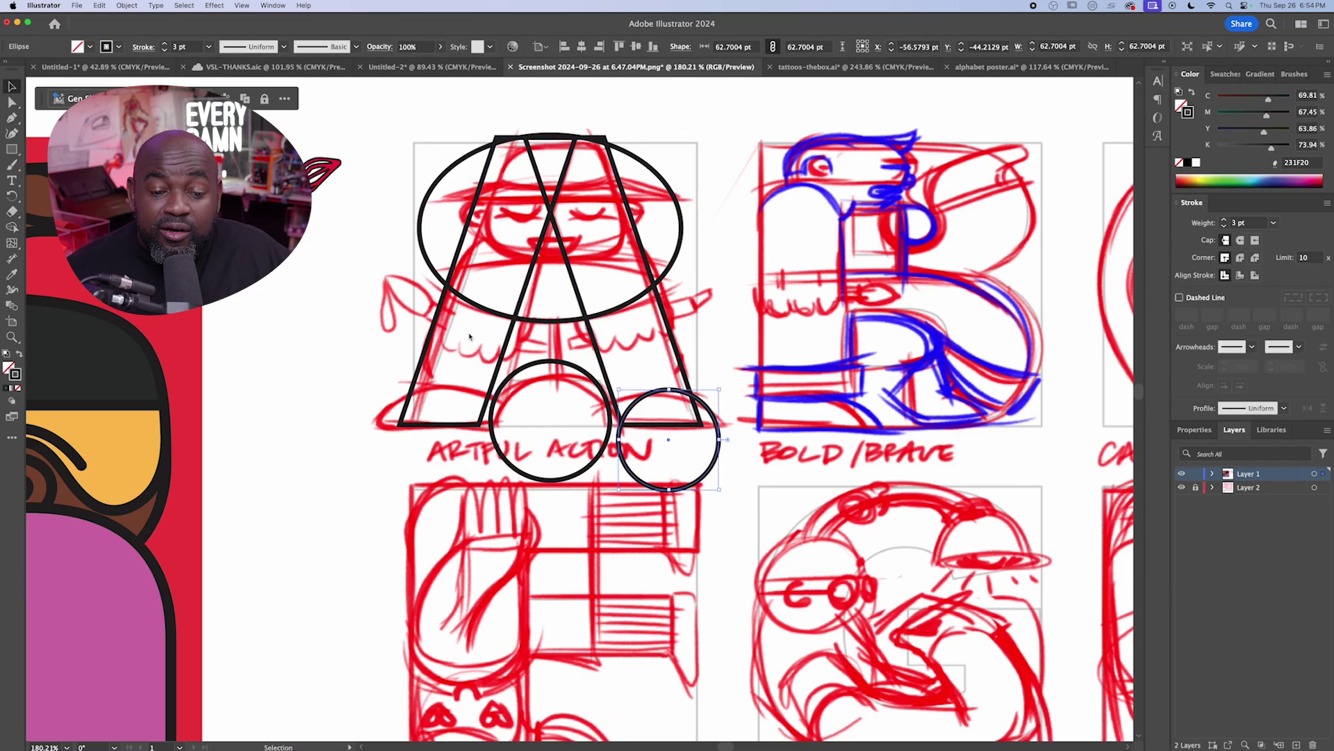
pyautogui.moveTo(717, 452); pyautogui.dragTo(483, 455)
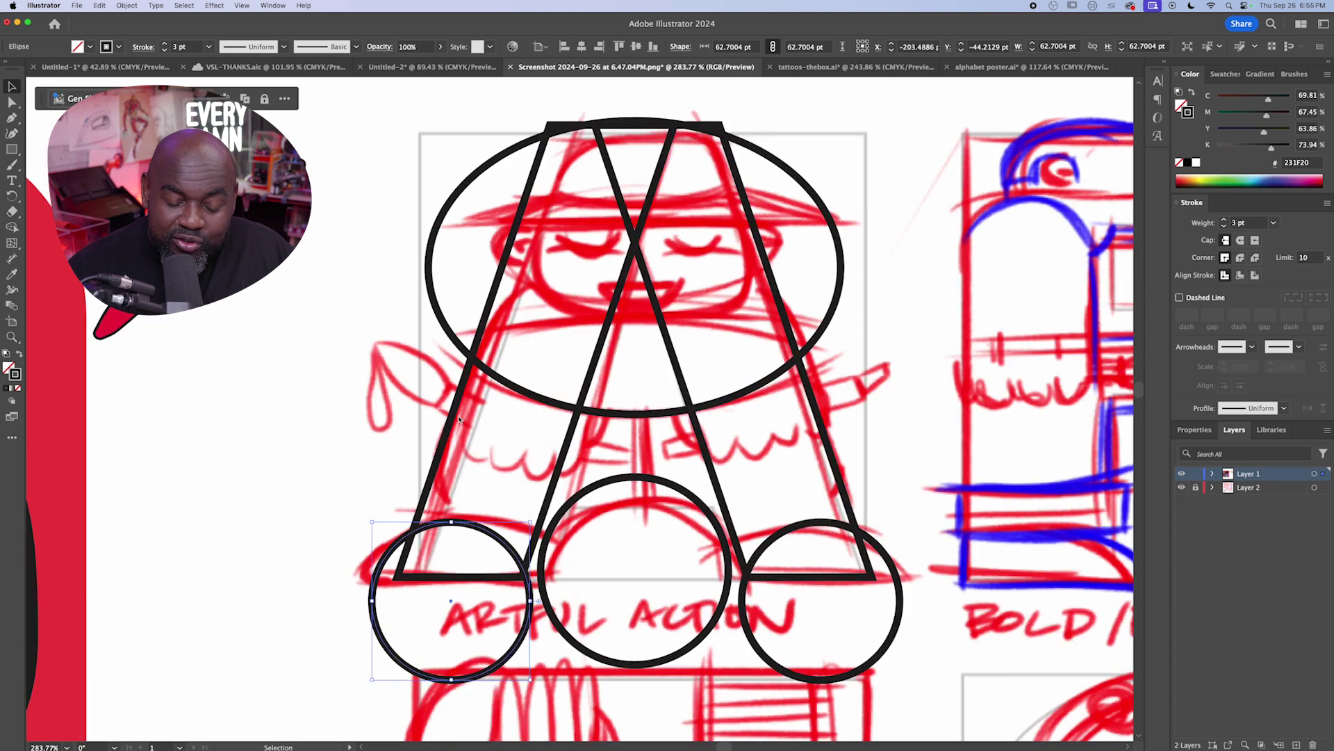
# - Draw a diagonal finger line about 9 × 27 pt along the A's left leg, with round caps, round joins and a 13 pt stroke
pyautogui.press('\\')
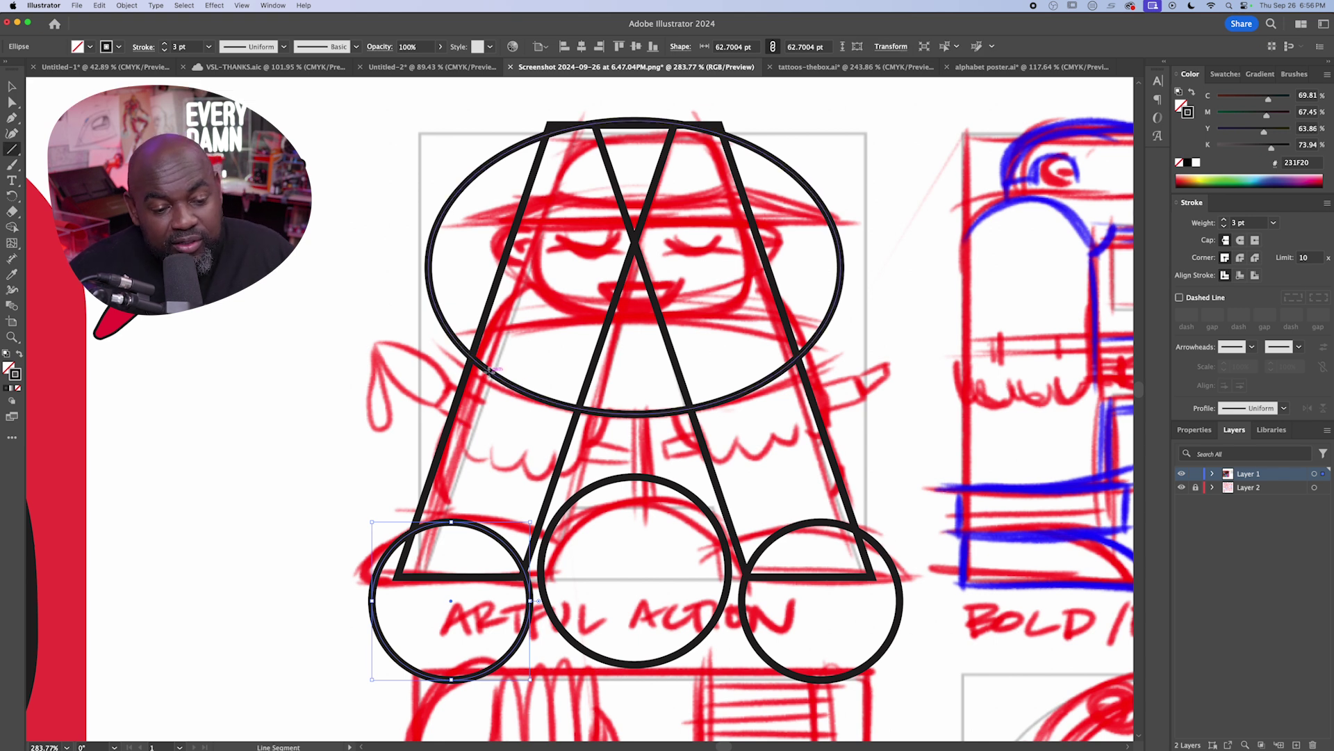
pyautogui.moveTo(464, 384); pyautogui.dragTo(444, 440)
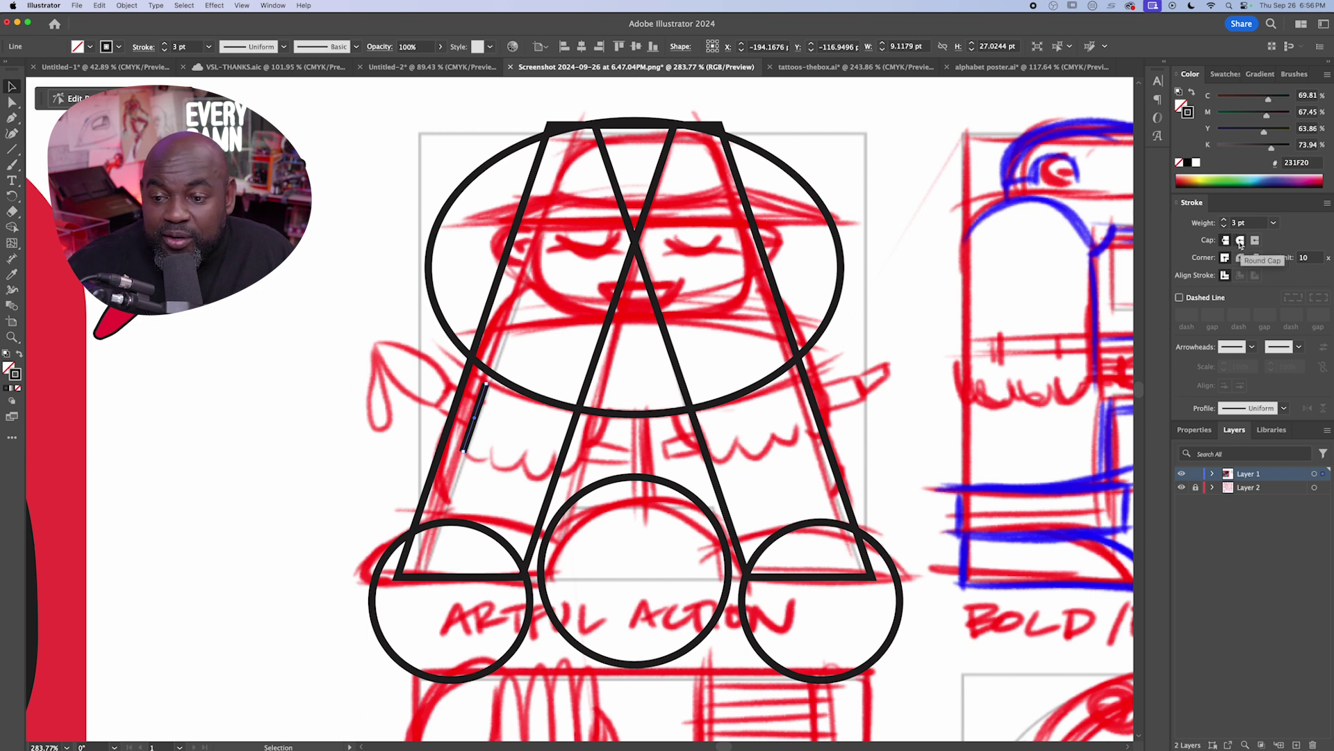
pyautogui.click(1241, 241)
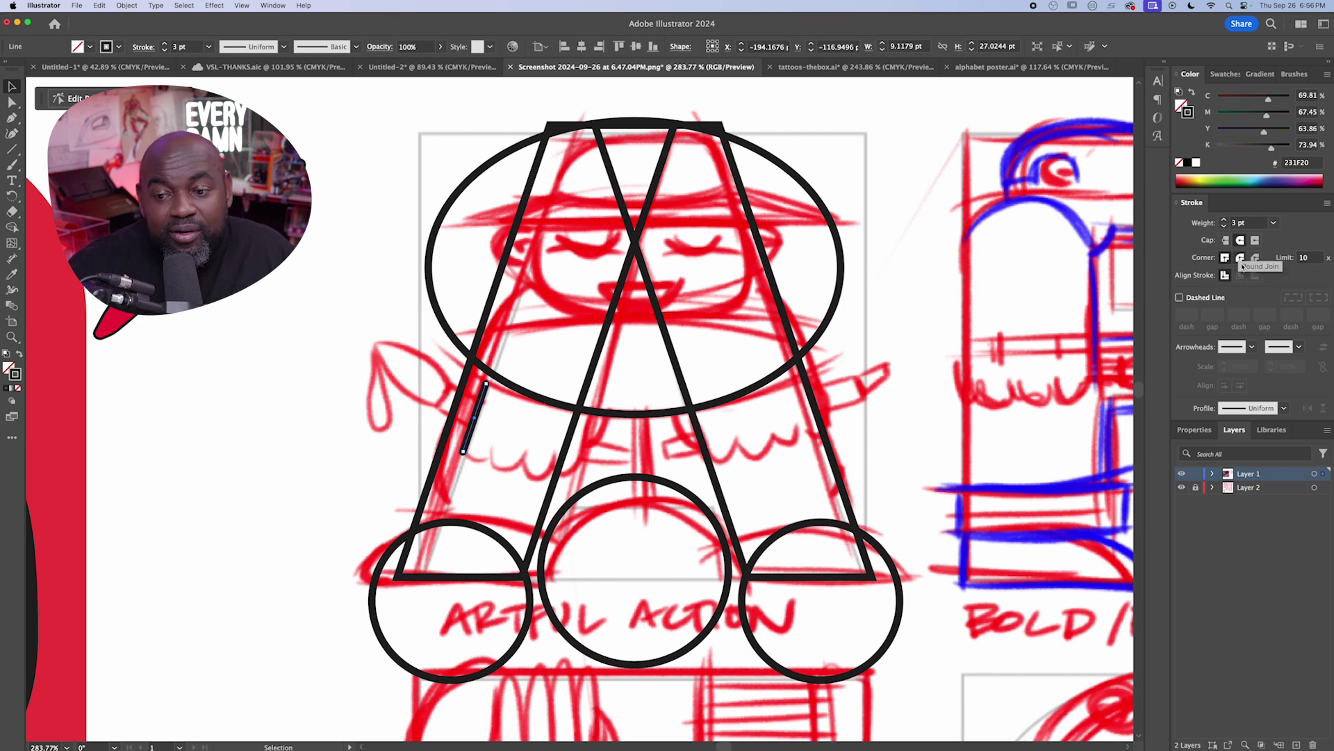
pyautogui.click(1242, 260)
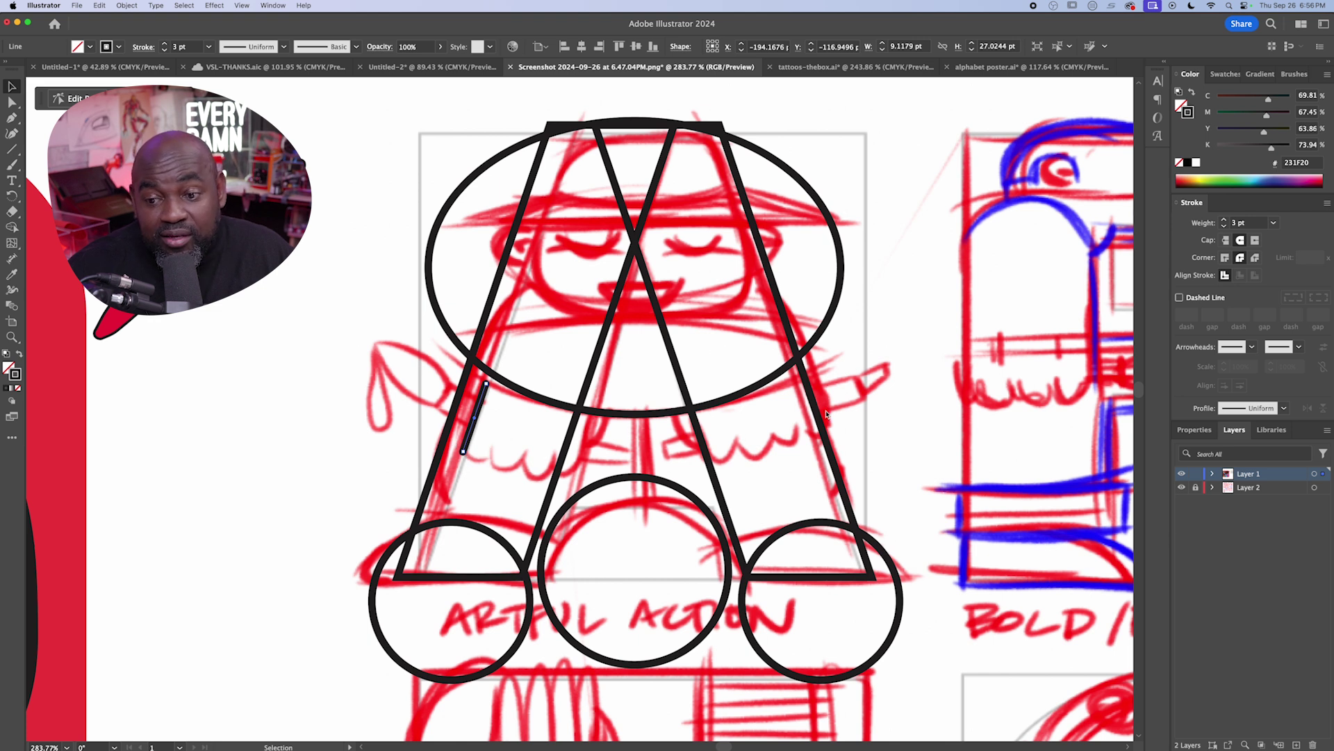
pyautogui.click(1225, 220)
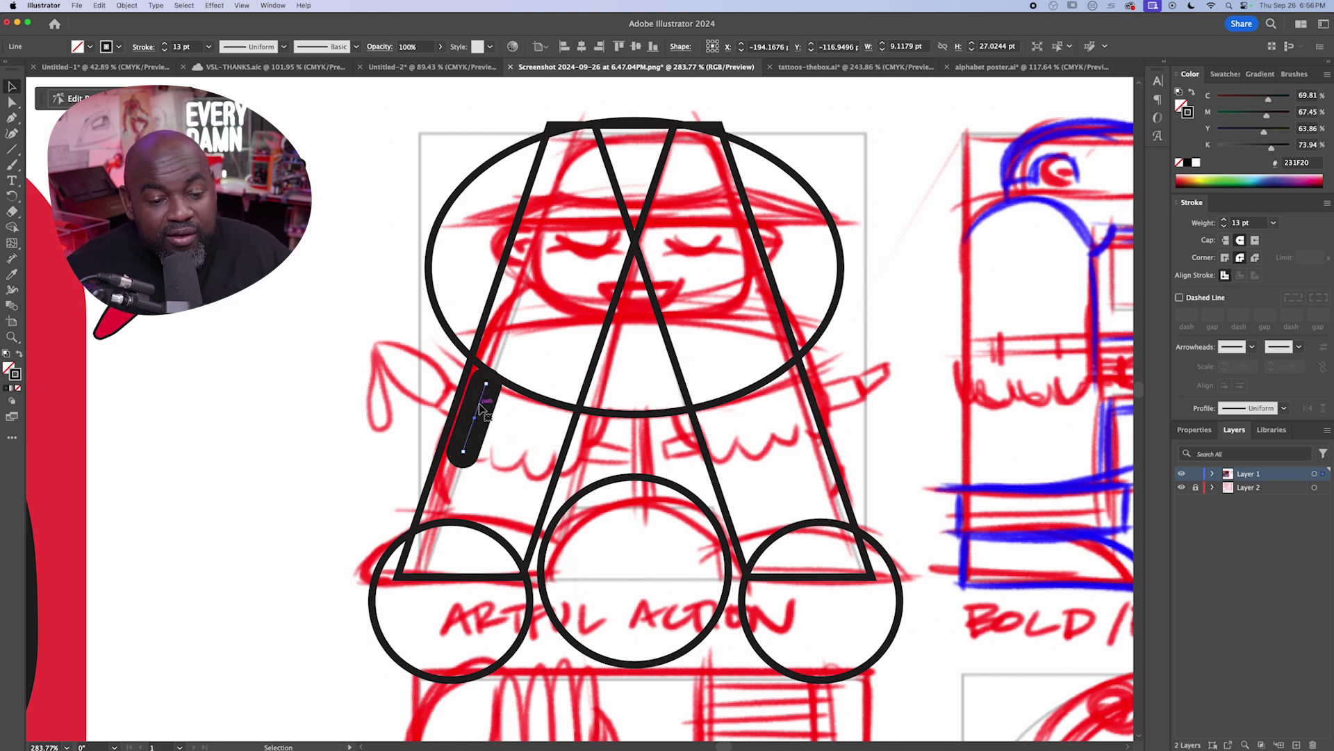
# - Duplicate the thick line side by side into a row of fingers and outline the stroke of the last one
pyautogui.moveTo(479, 408); pyautogui.dragTo(554, 431)
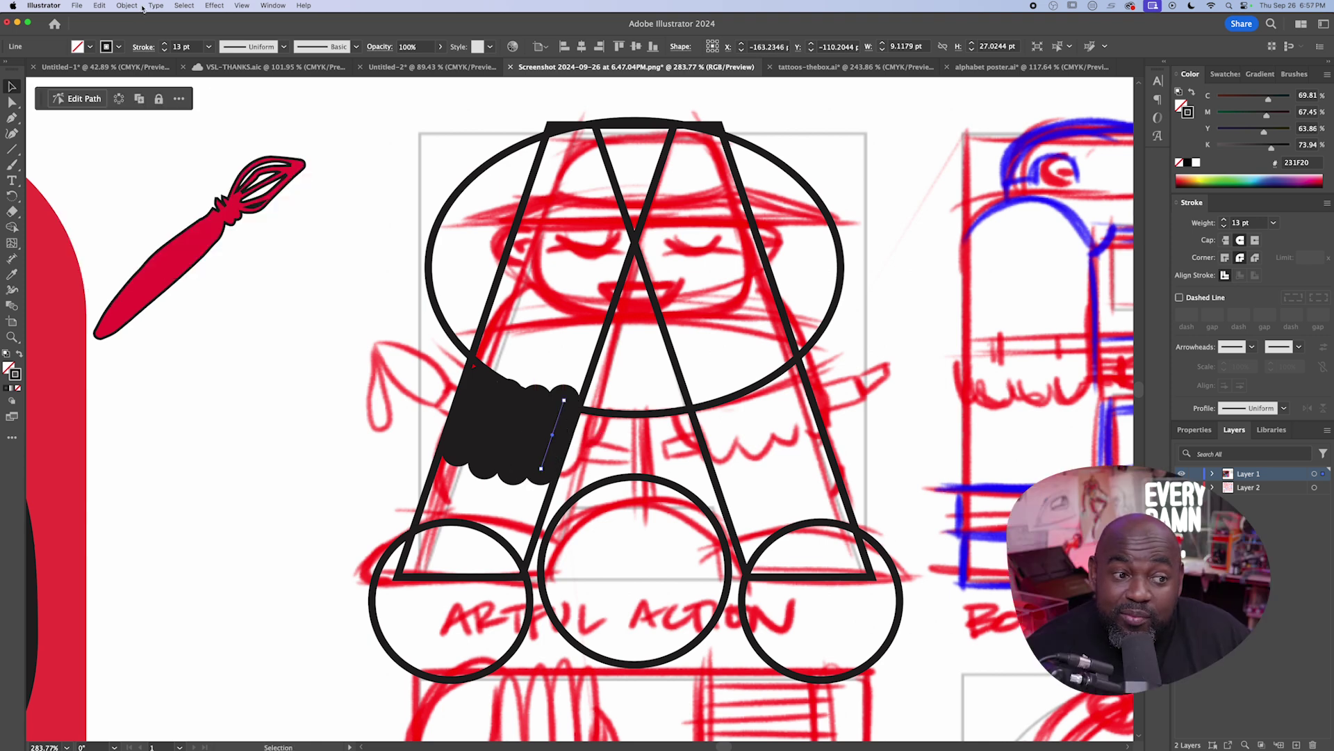
pyautogui.click(127, 5)
pyautogui.moveTo(160, 290)
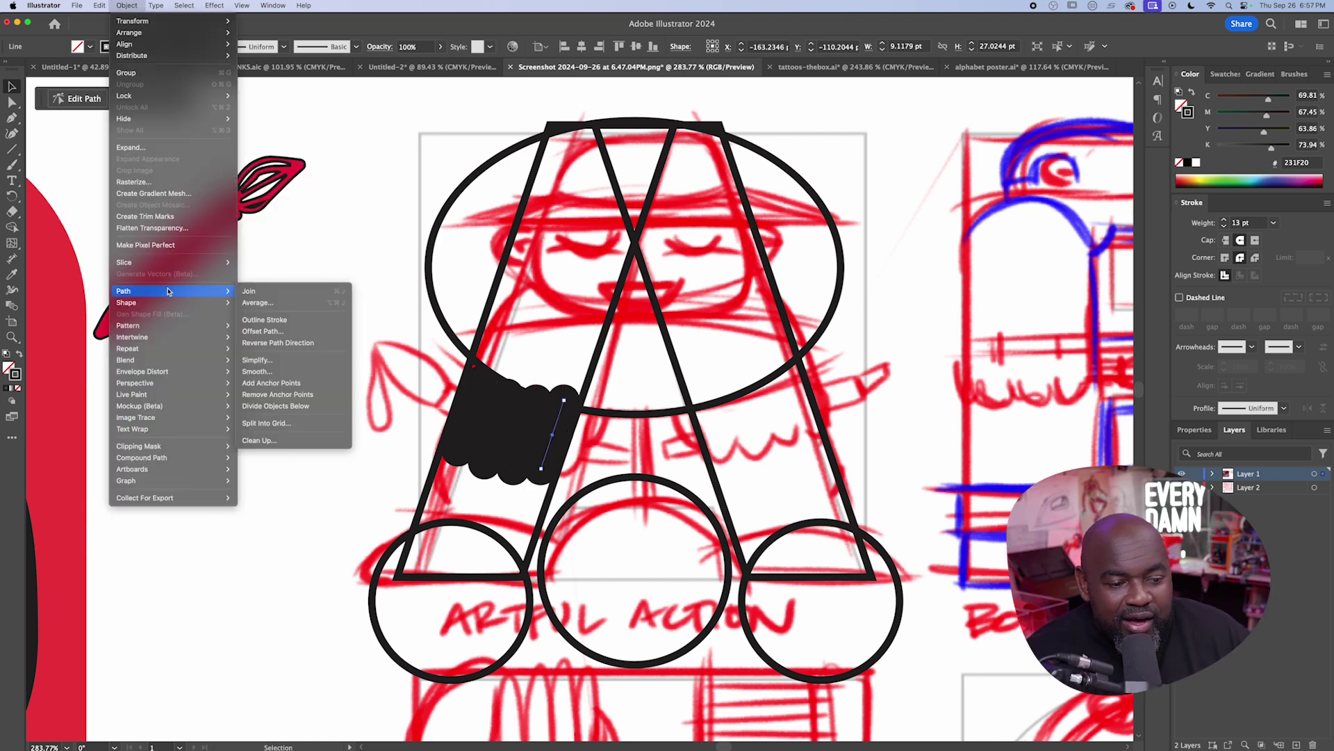
pyautogui.click(276, 327)
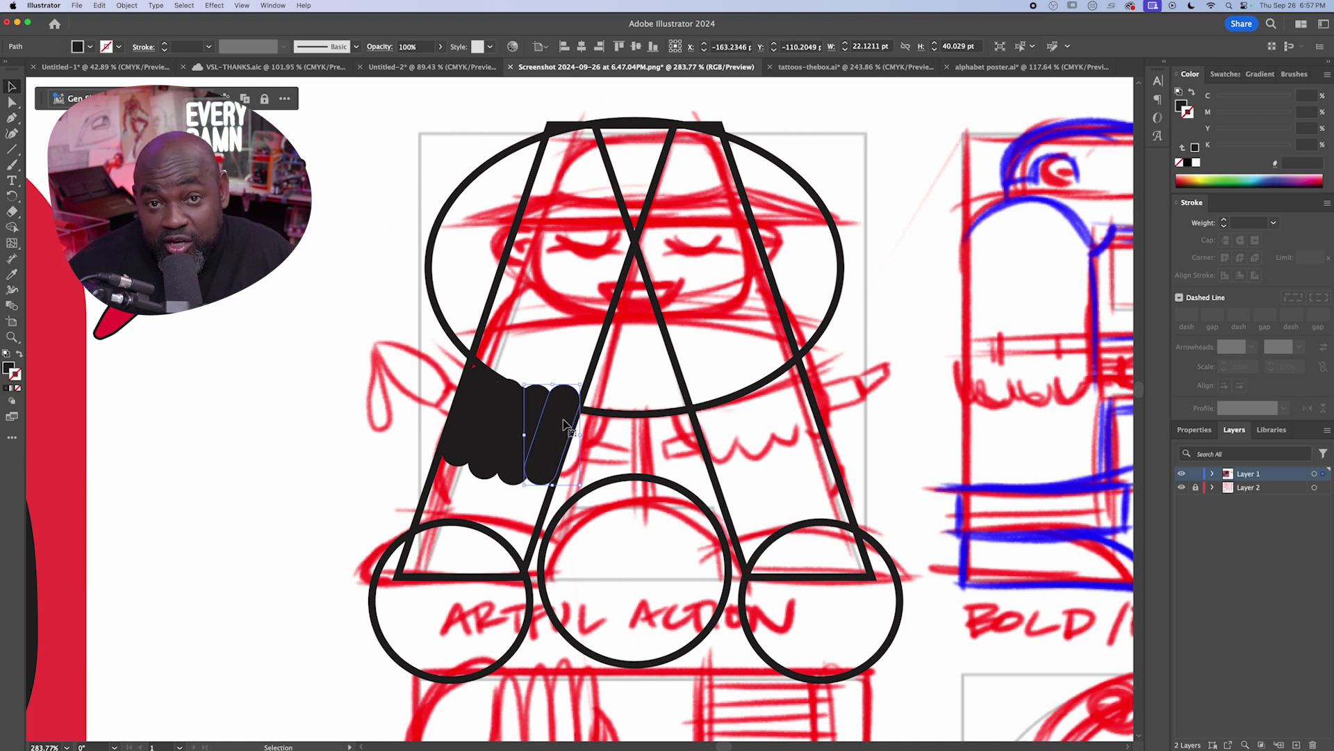
# - Apply the default white fill and 1 pt black stroke to the outlined finger, moving it aside and back into the row
pyautogui.press('d')
pyautogui.moveTo(545, 437); pyautogui.dragTo(269, 369)
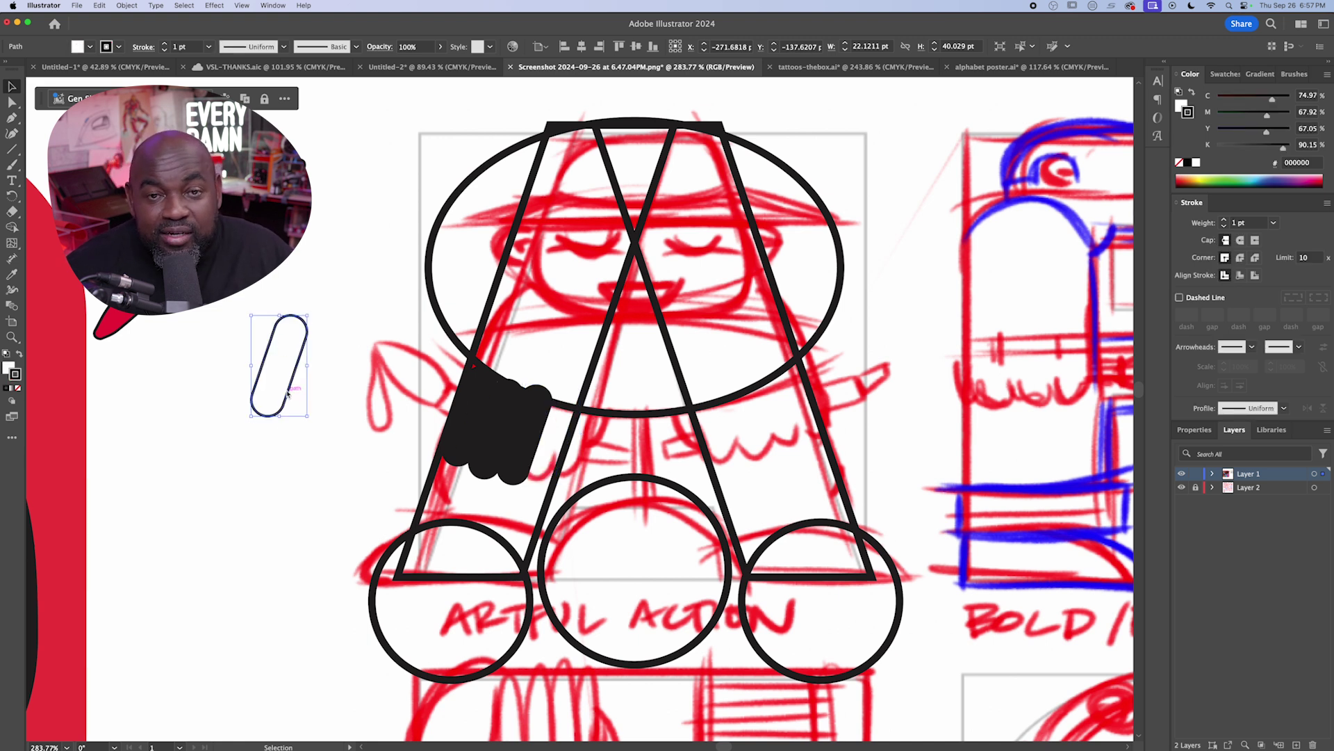
pyautogui.moveTo(278, 399); pyautogui.dragTo(522, 469)
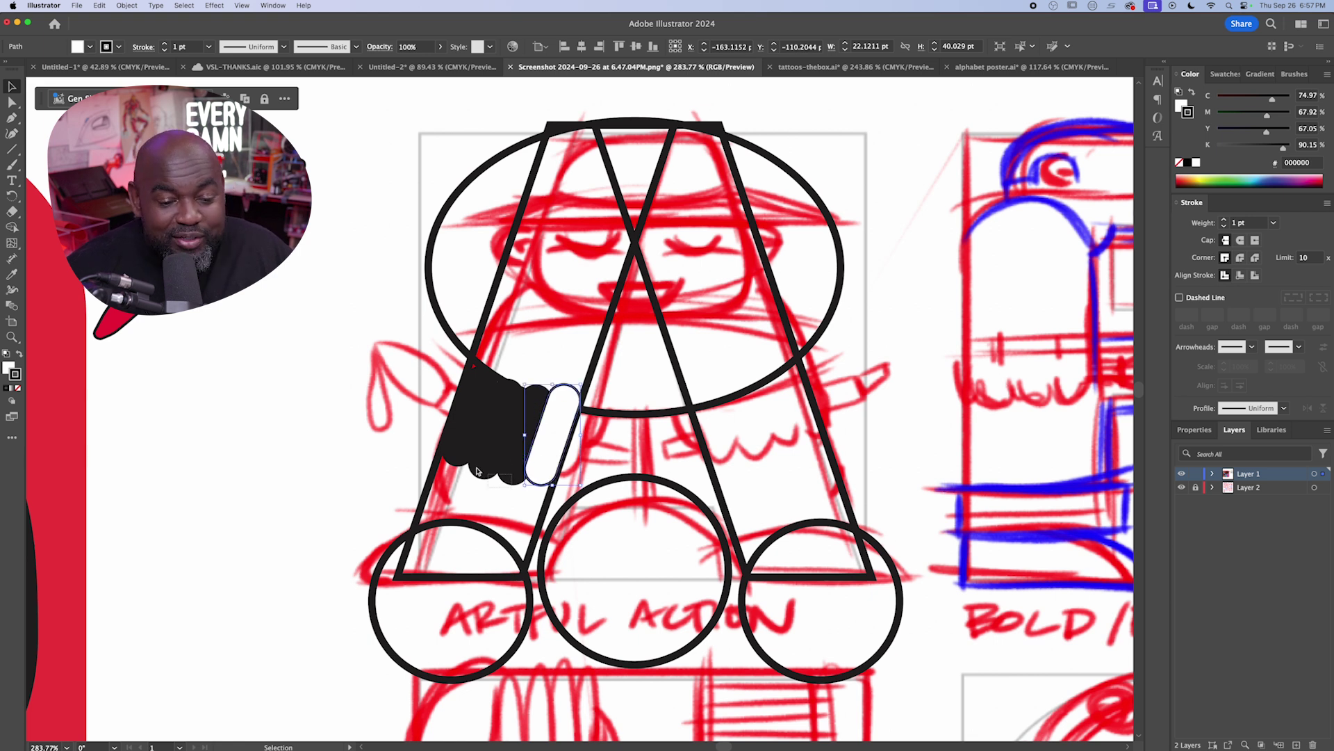
# - Replace the remaining solid black fingers with duplicates of the outlined one, and scale the row of four down to about 54 pt wide
pyautogui.moveTo(477, 471); pyautogui.dragTo(464, 458)
pyautogui.press('BackSpace')
pyautogui.moveTo(545, 470); pyautogui.dragTo(513, 464)
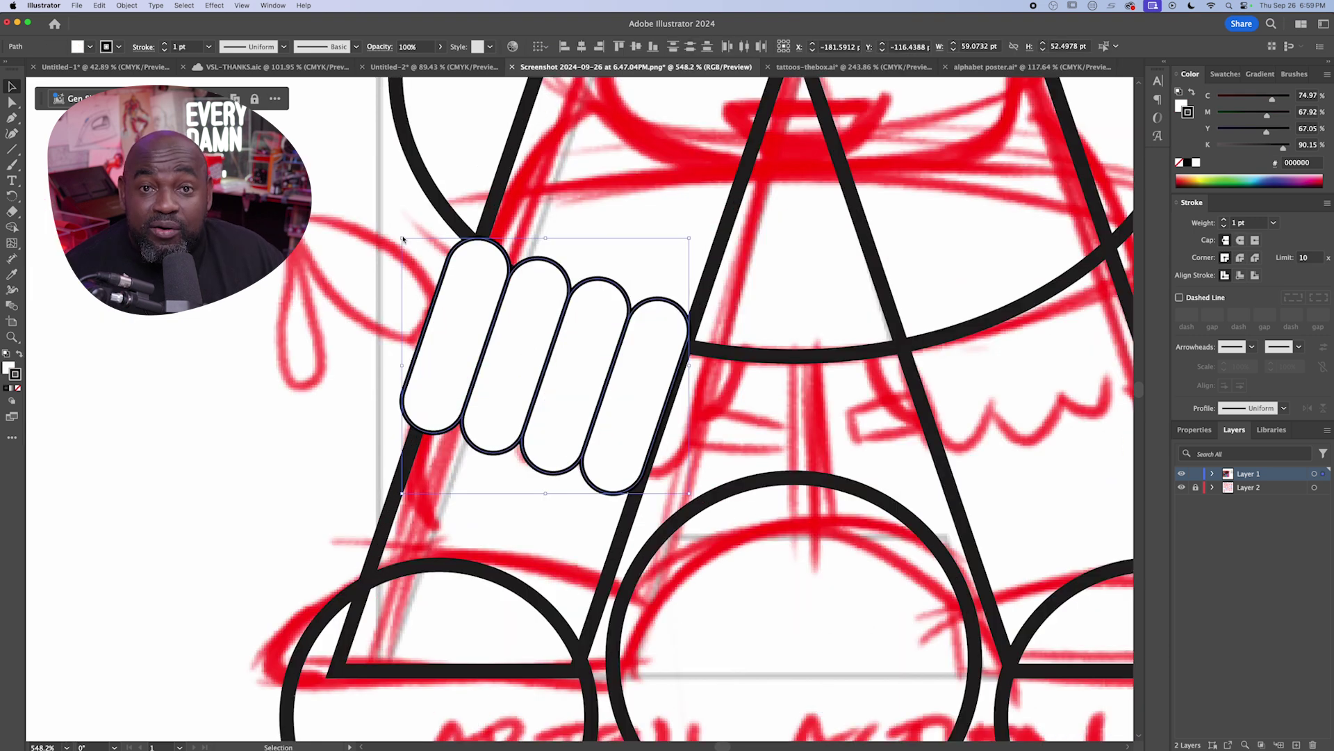
pyautogui.moveTo(405, 241); pyautogui.dragTo(425, 260)
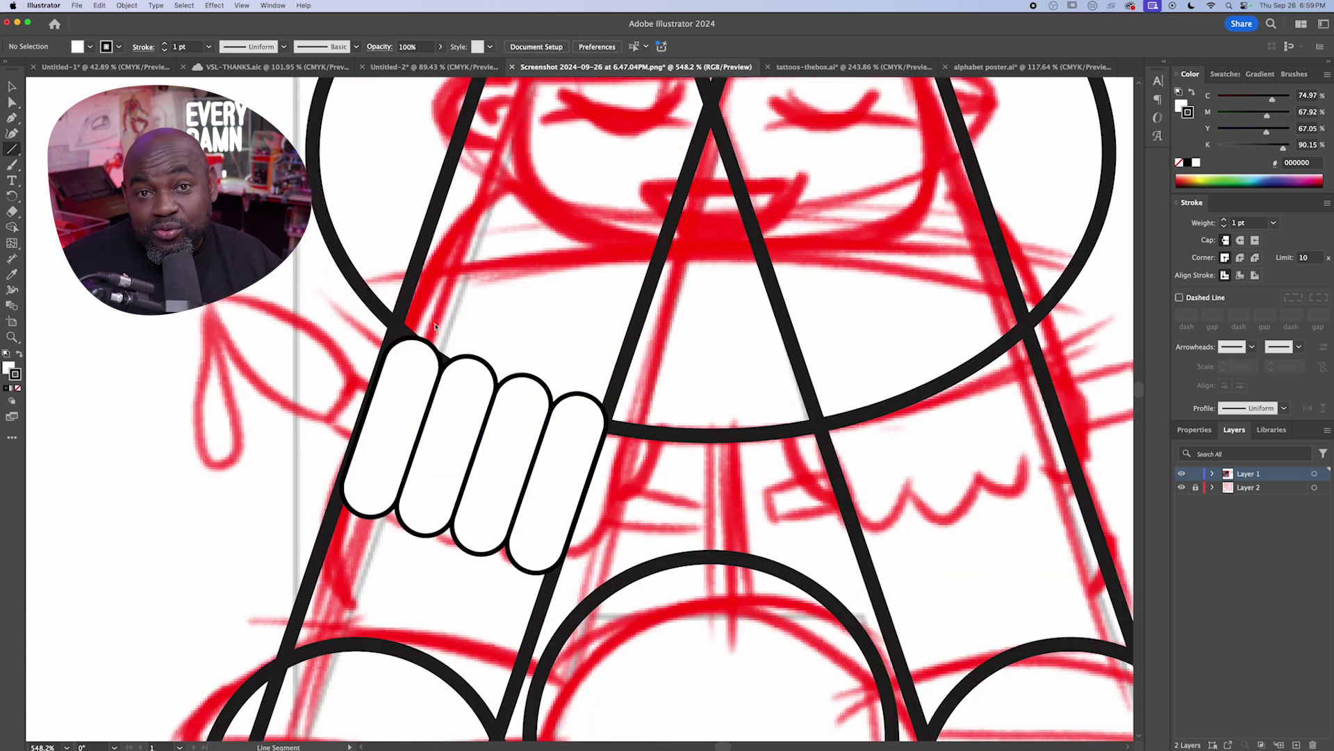
# - Draw a curved thumb path about 5 × 23 pt with the Pen tool beside the rightmost finger
pyautogui.press('p')
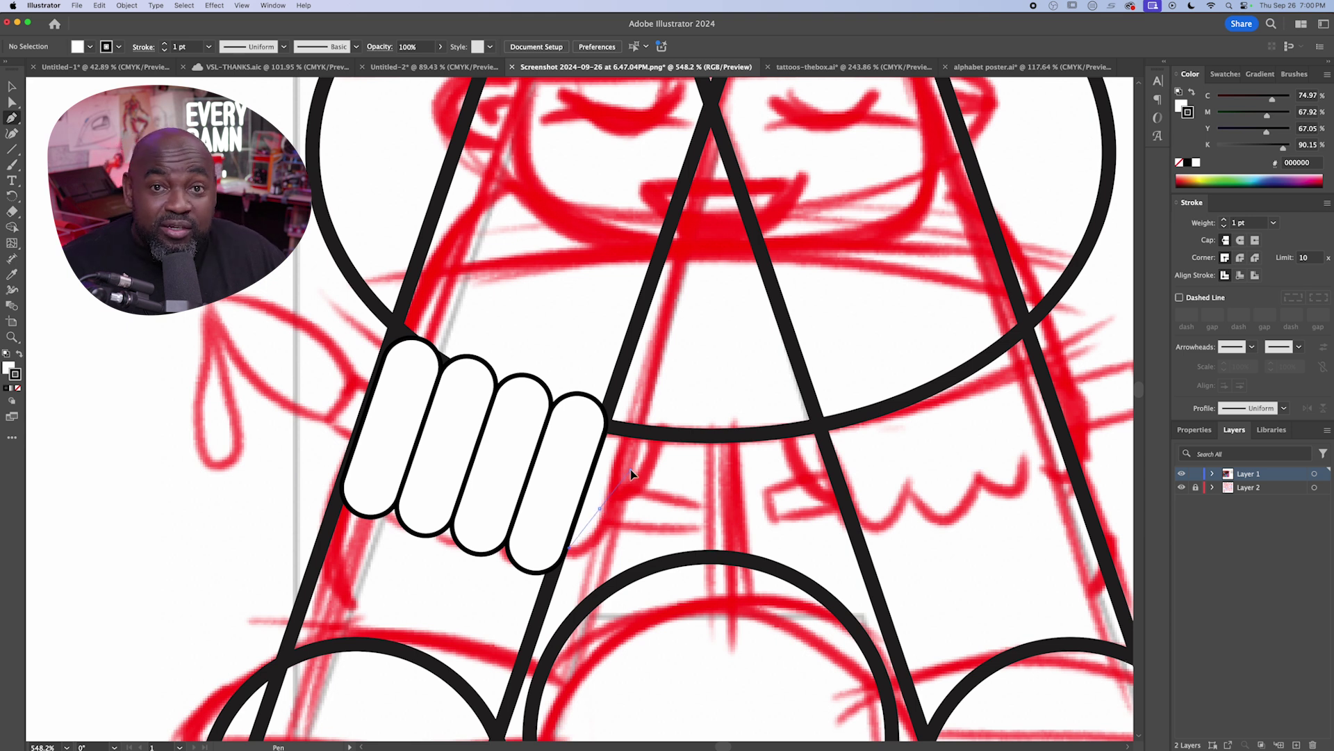
pyautogui.moveTo(601, 395); pyautogui.dragTo(565, 363)
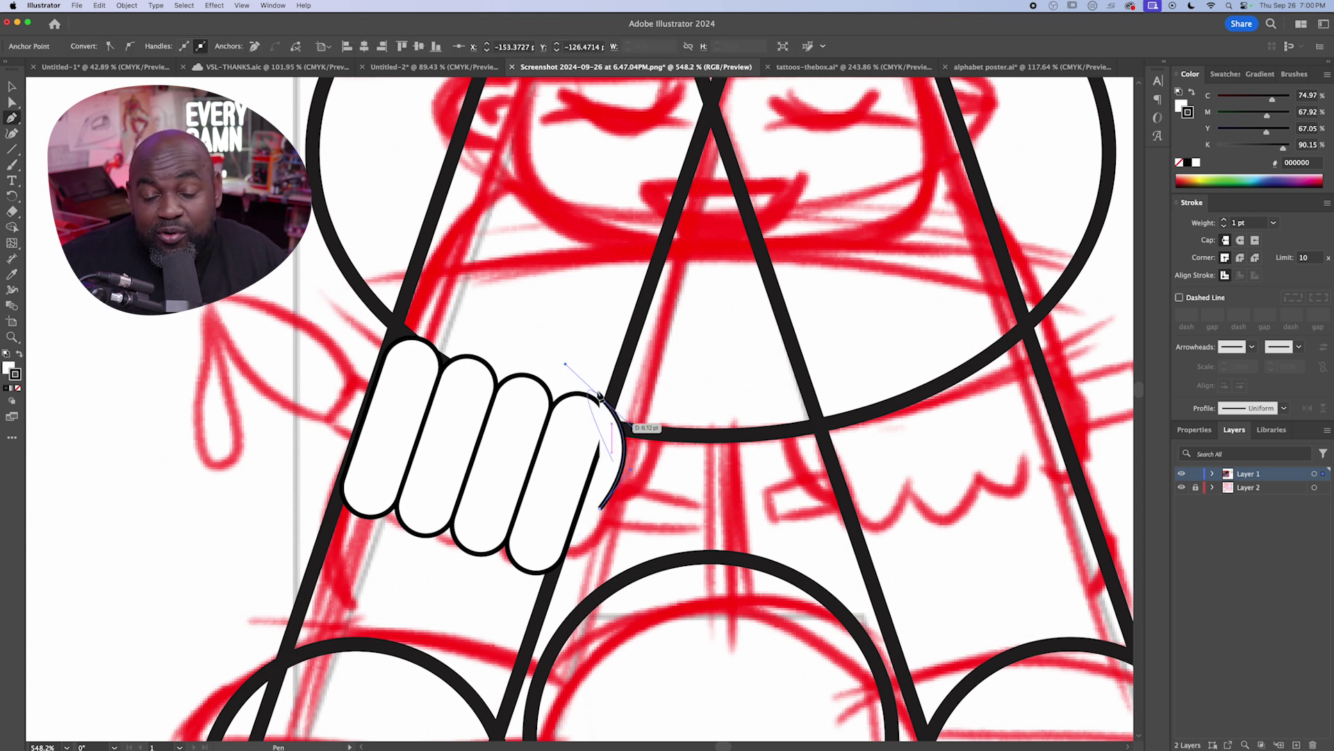
pyautogui.moveTo(621, 485); pyautogui.dragTo(622, 487)
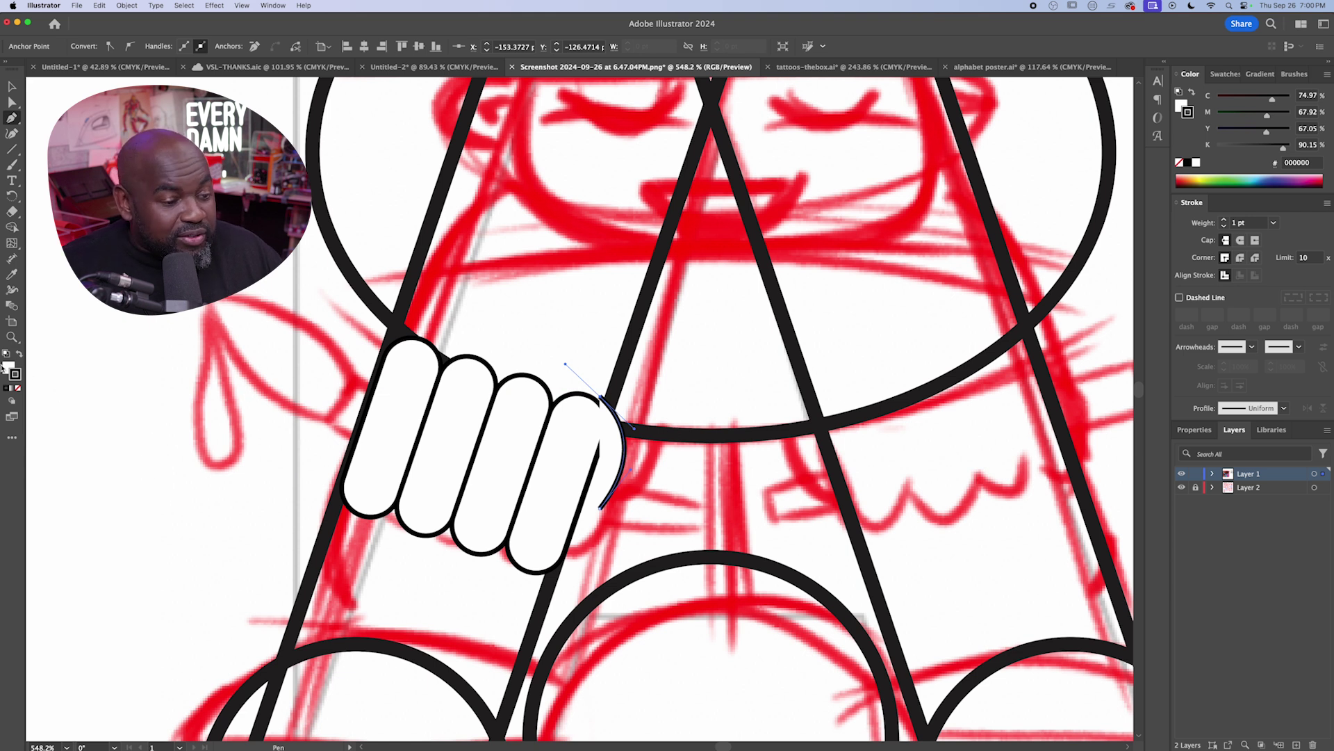
# - Remove the thumb curve's fill and give it round caps, round joins and an 11 pt stroke
pyautogui.press('/')
pyautogui.click(1241, 239)
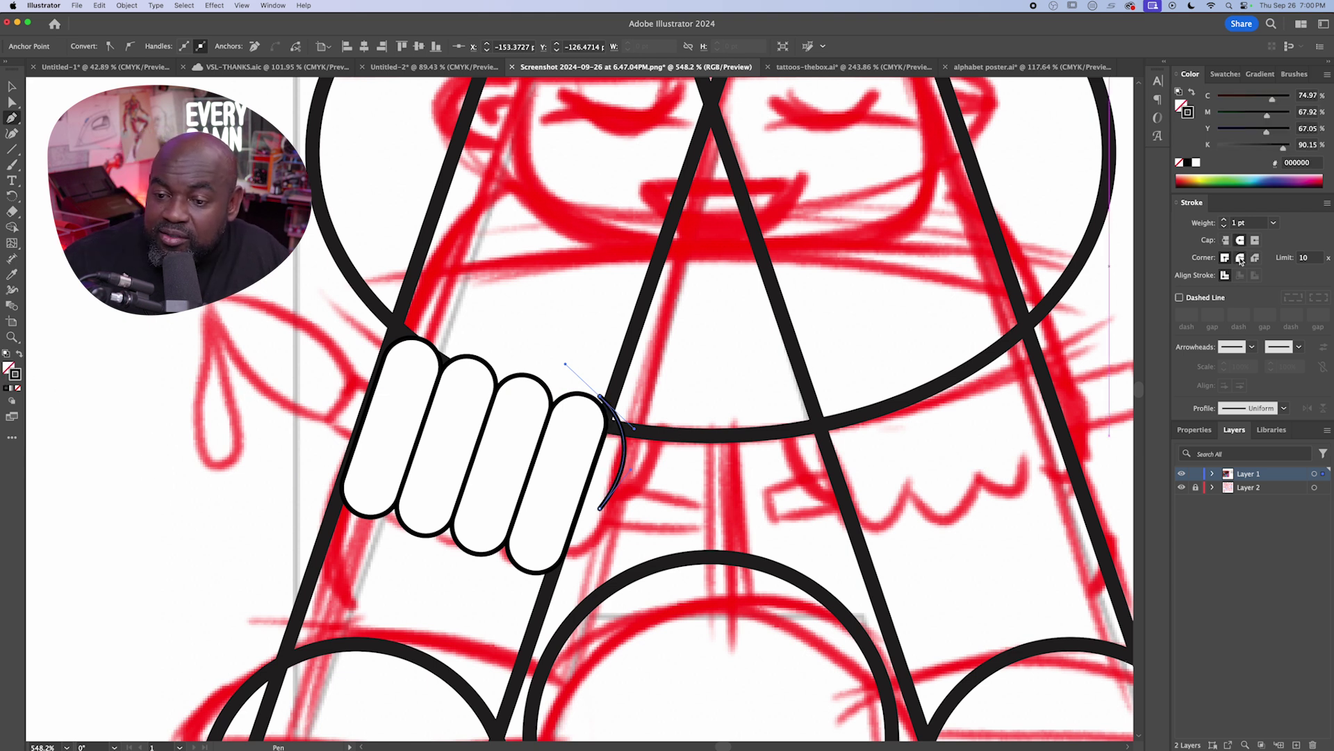
pyautogui.click(1241, 257)
pyautogui.click(1225, 220)
pyautogui.click(1224, 220)
pyautogui.click(1224, 220)
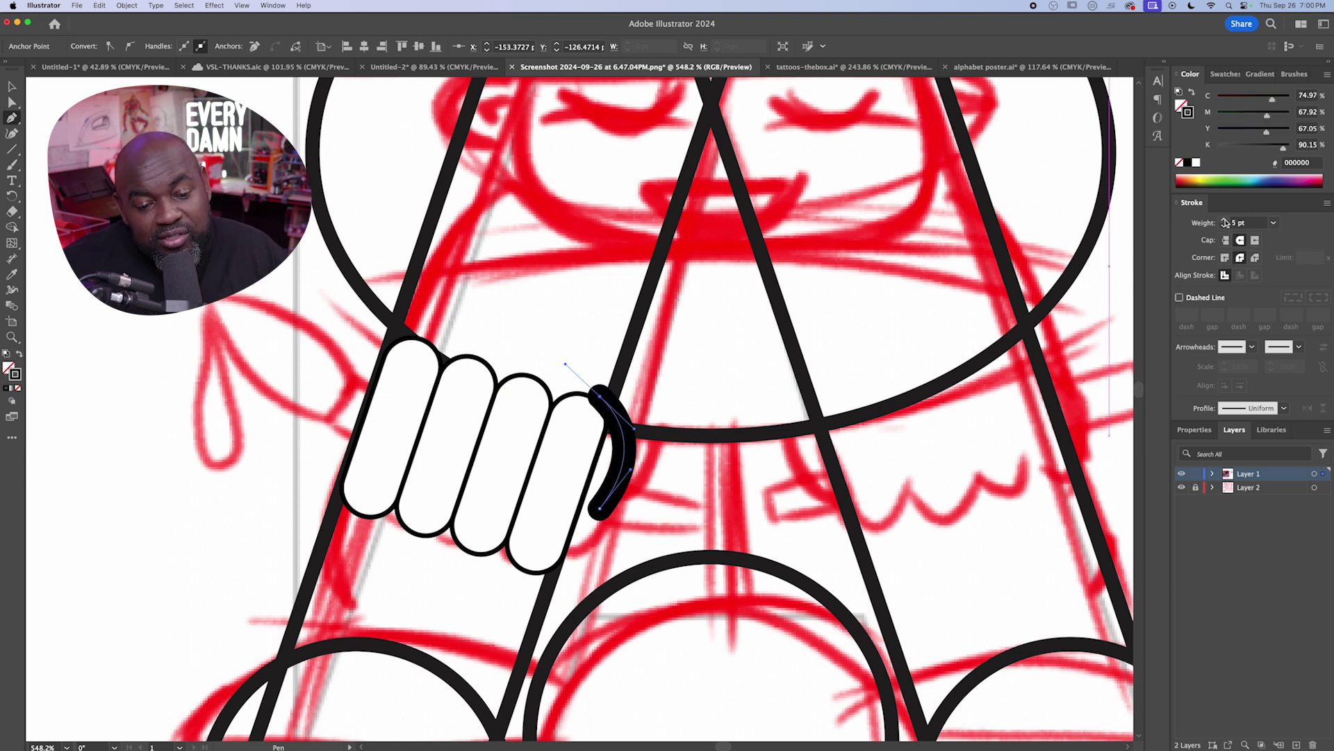
pyautogui.click(1224, 220)
pyautogui.click(1224, 220)
pyautogui.click(1224, 220)
pyautogui.click(1224, 220)
pyautogui.click(1225, 220)
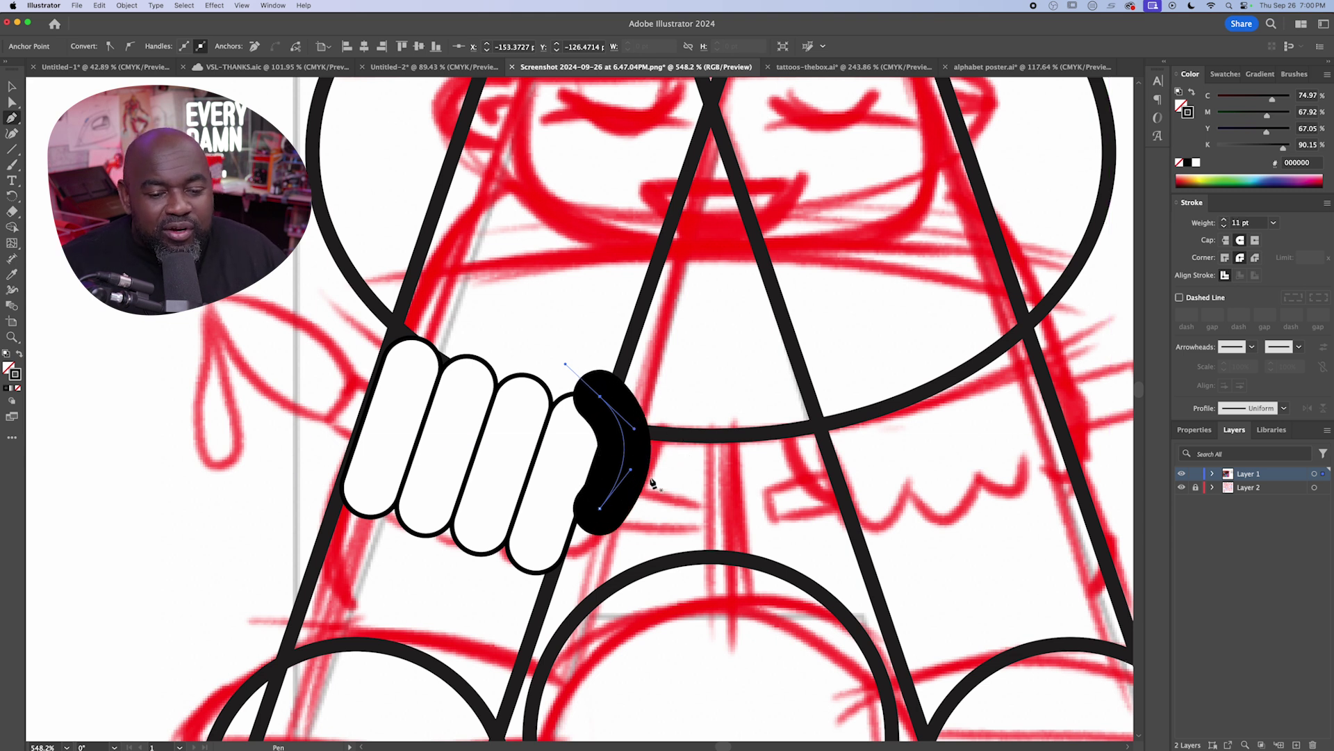
# - Shift the thumb slightly up, outline its stroke, and match its white fill and thin black stroke to the fingers
pyautogui.press('v')
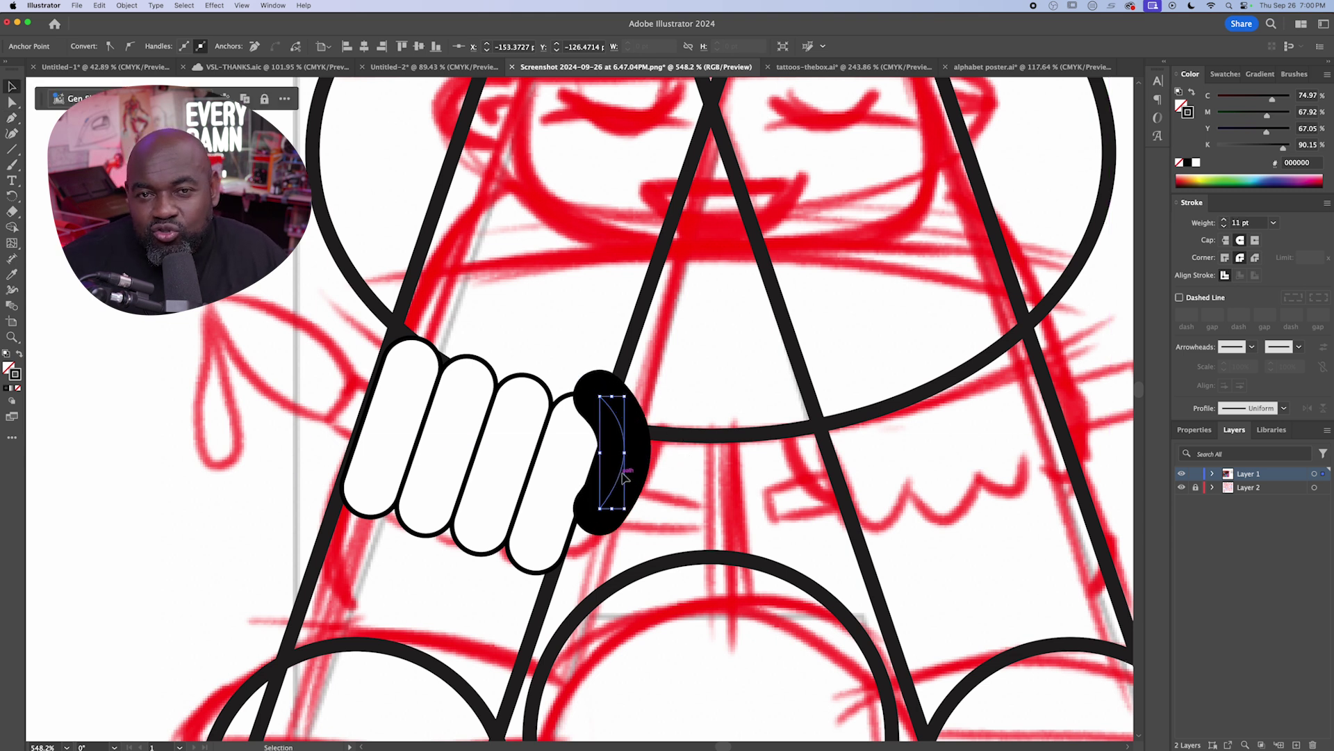
pyautogui.moveTo(624, 478); pyautogui.dragTo(626, 463)
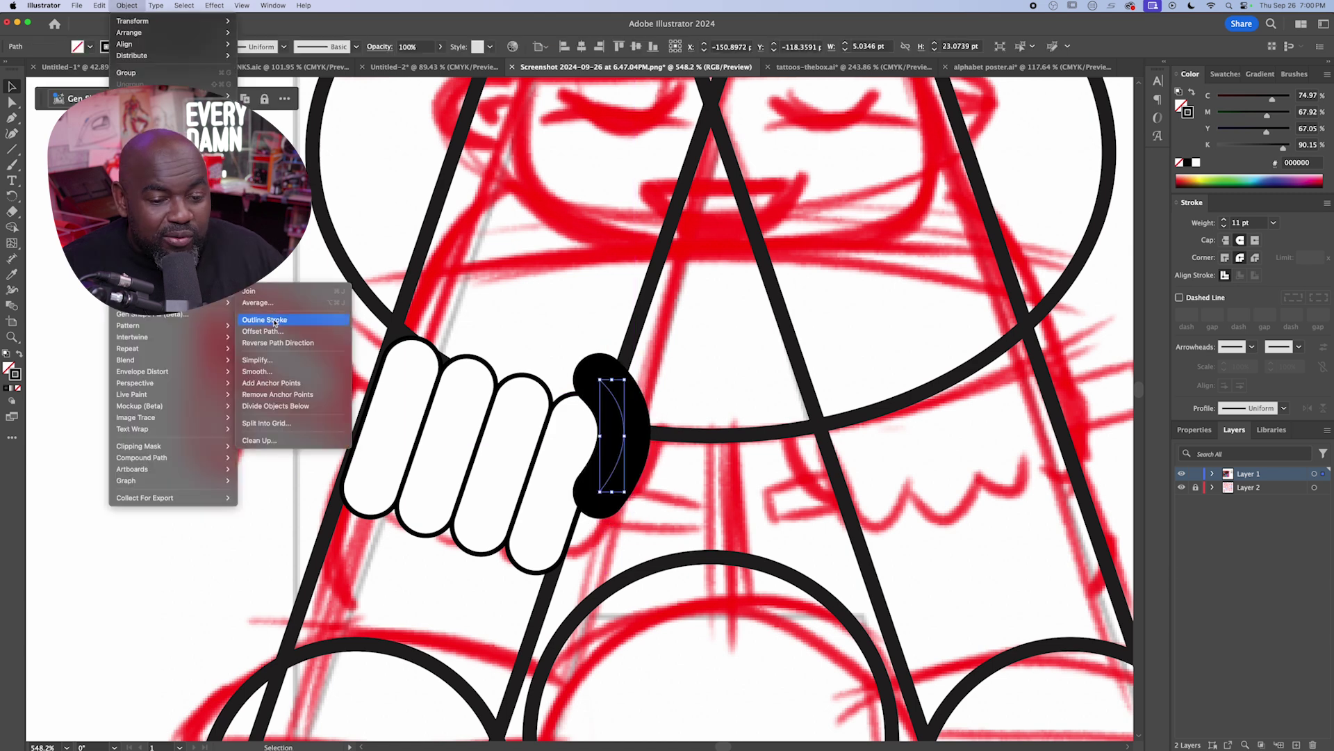
pyautogui.click(319, 324)
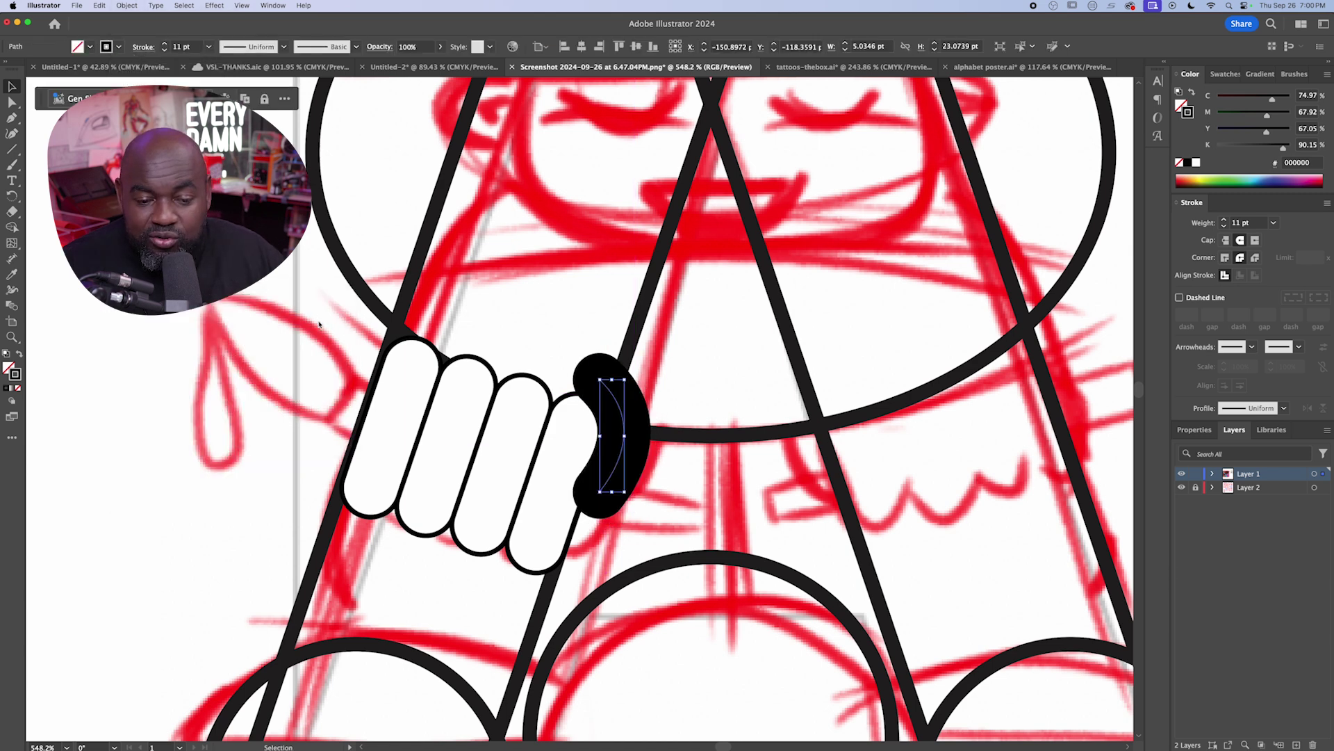
pyautogui.press('i')
pyautogui.click(535, 472)
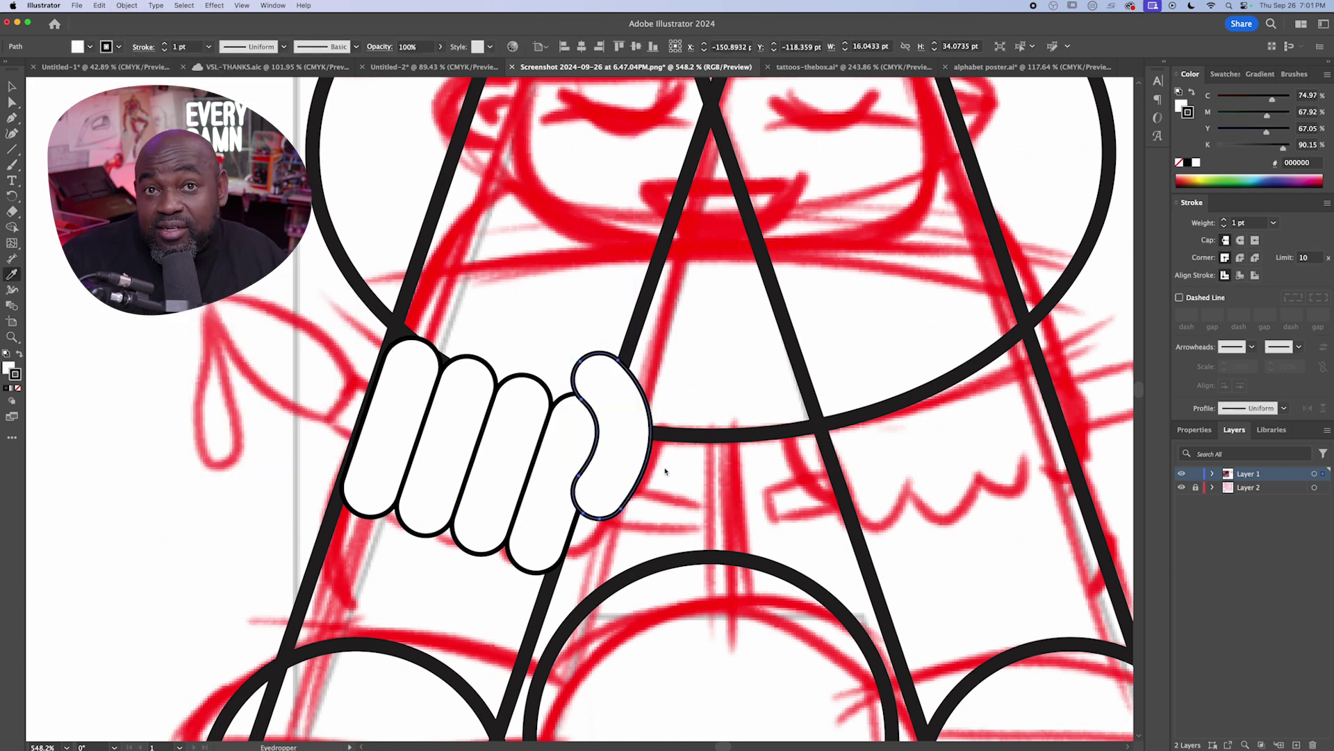
# - Group the four fingers and bring the group in front of the thumb
pyautogui.press('v')
pyautogui.click(546, 502)
pyautogui.keyDown('shift'); pyautogui.click(494, 497); pyautogui.keyUp('shift')
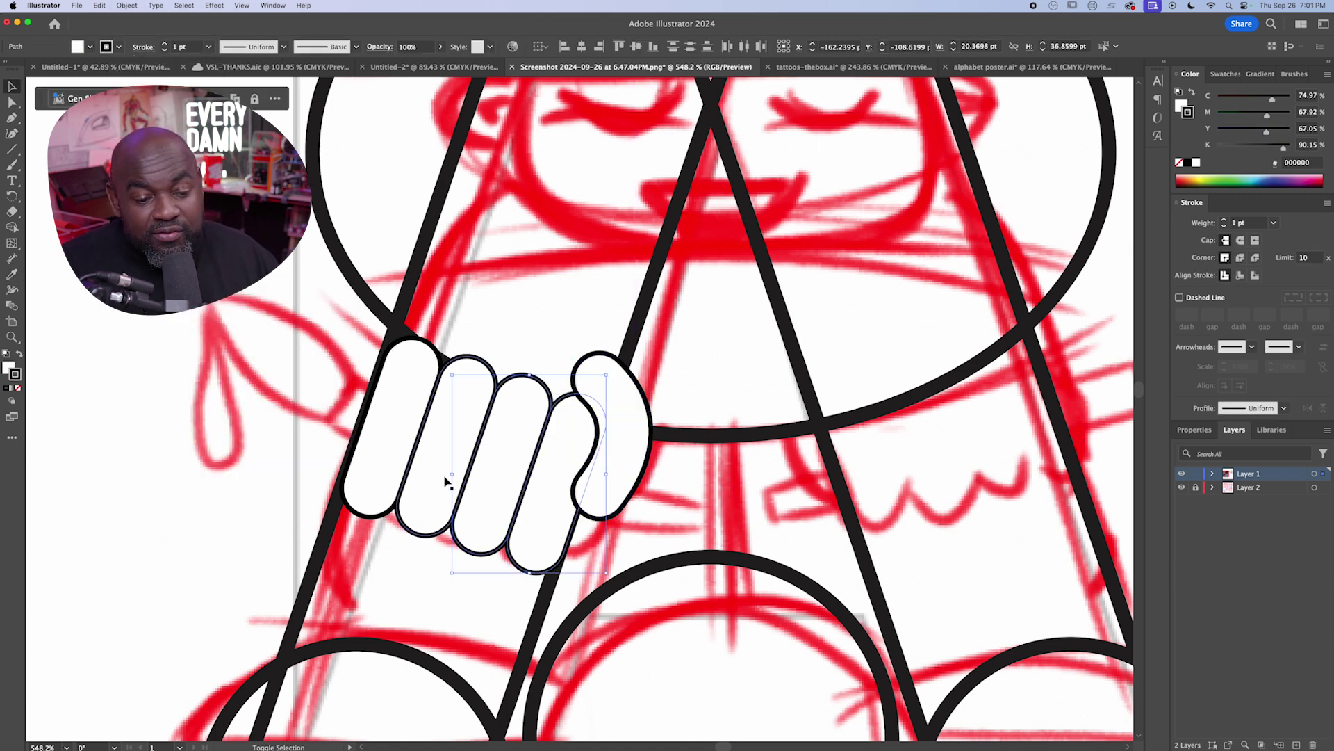
pyautogui.keyDown('shift'); pyautogui.click(443, 479); pyautogui.keyUp('shift')
pyautogui.keyDown('shift'); pyautogui.click(386, 451); pyautogui.keyUp('shift')
pyautogui.press('a')
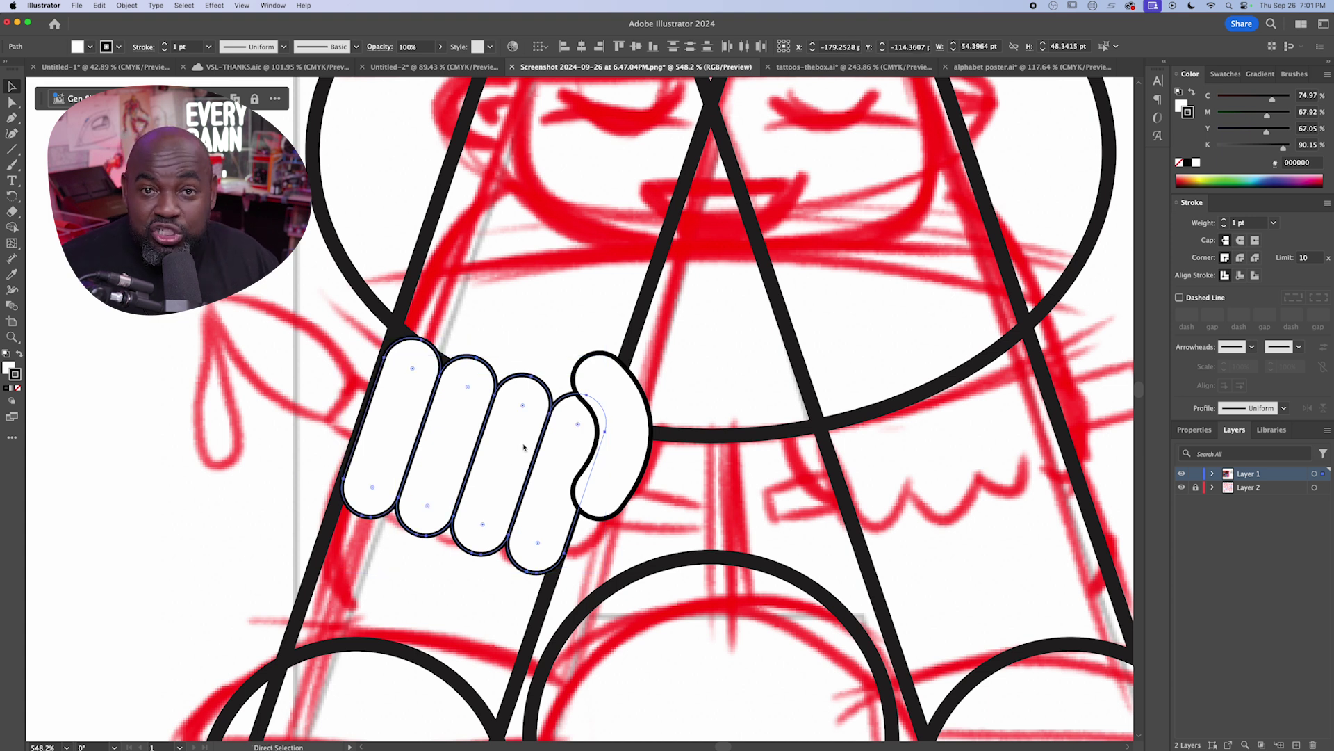
pyautogui.press('v')
pyautogui.press('super+g')
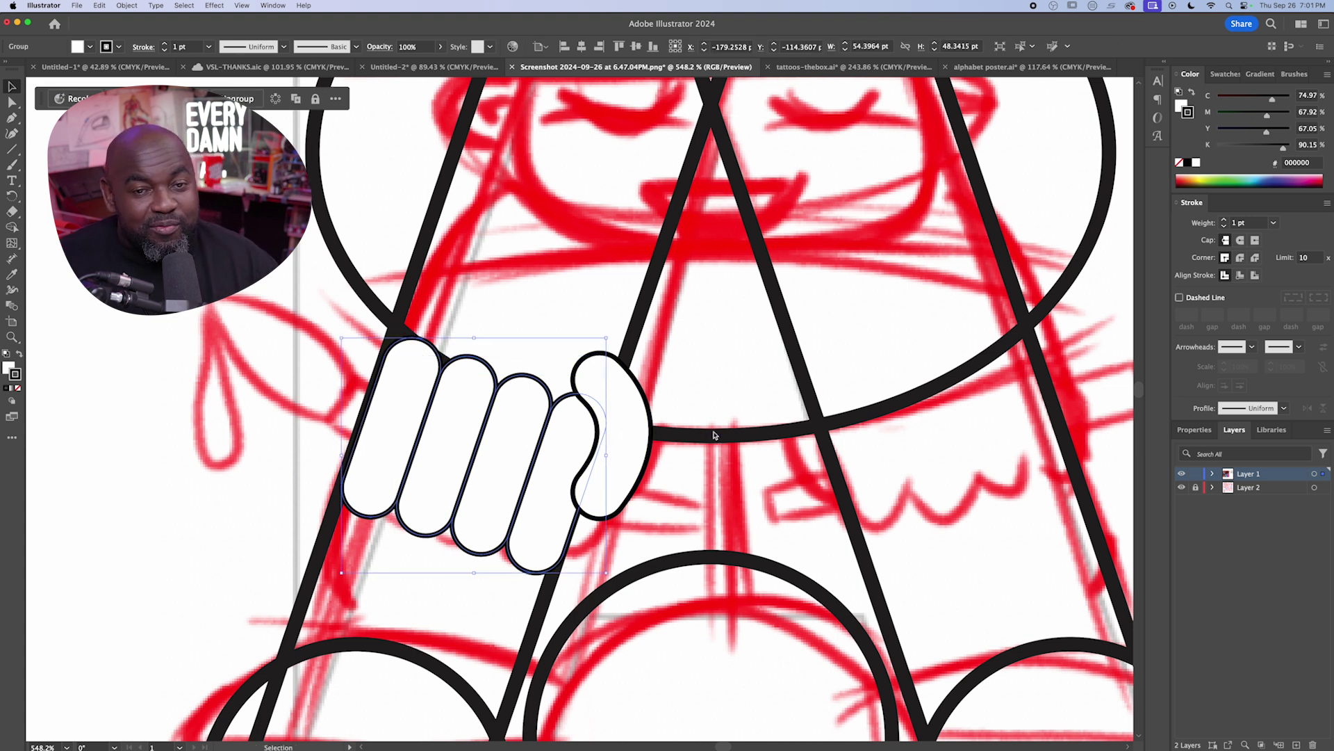
pyautogui.press('super')
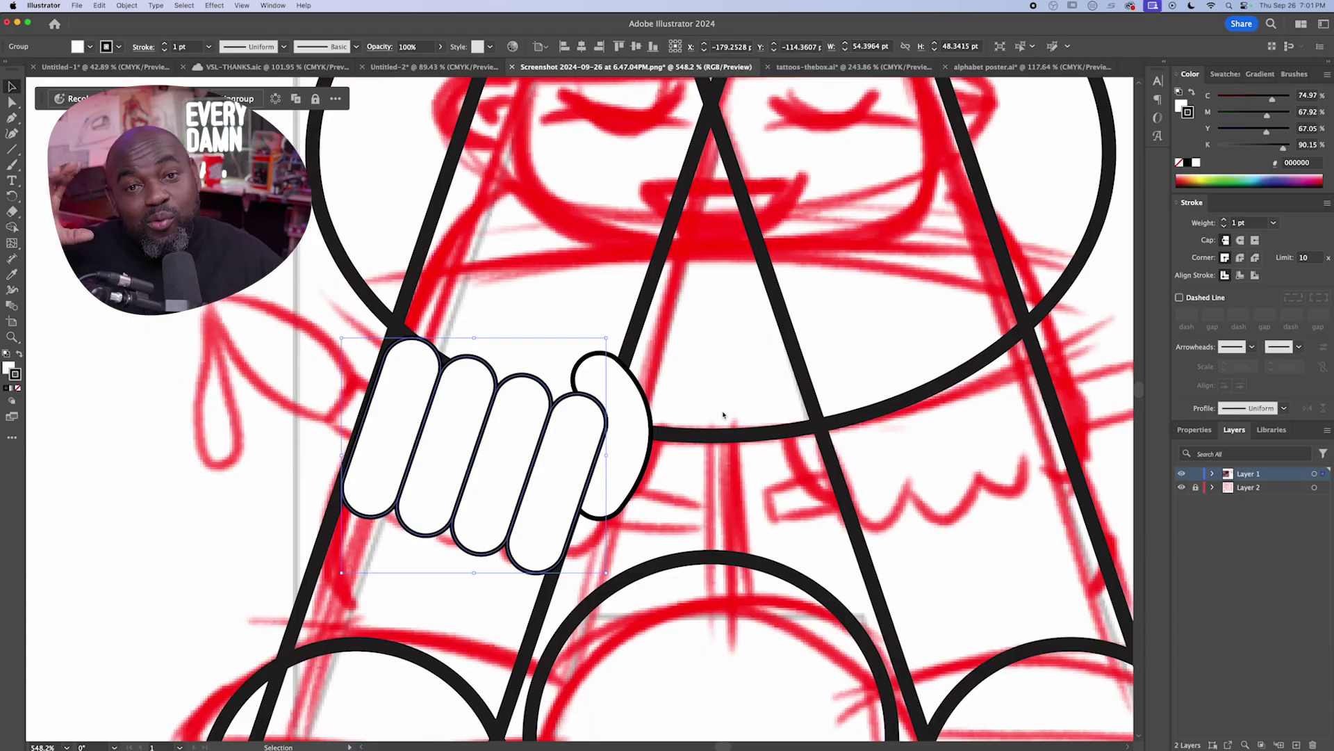
# - Convert the face ellipse's bottom anchor to a corner and pull out long horizontal handles to form a wide, flat chin
pyautogui.press('super+minus')
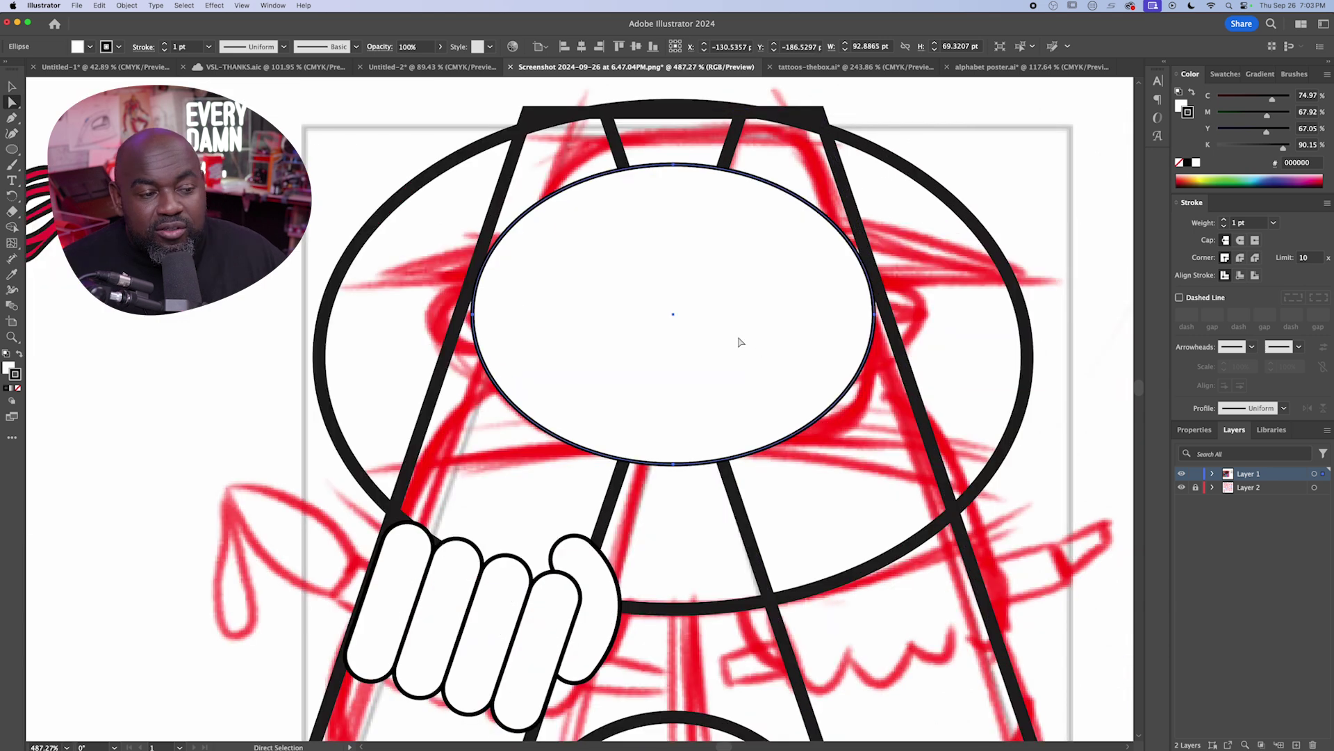
pyautogui.click(673, 463)
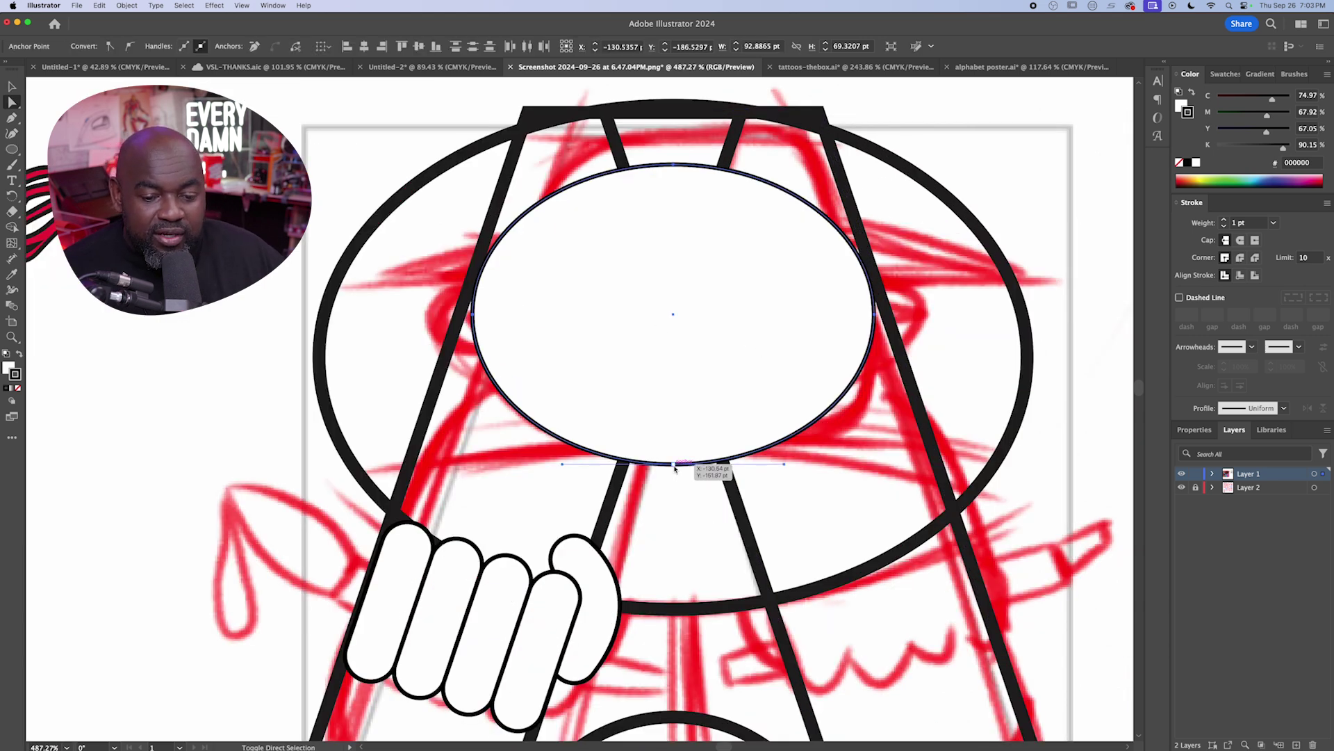
pyautogui.press('p')
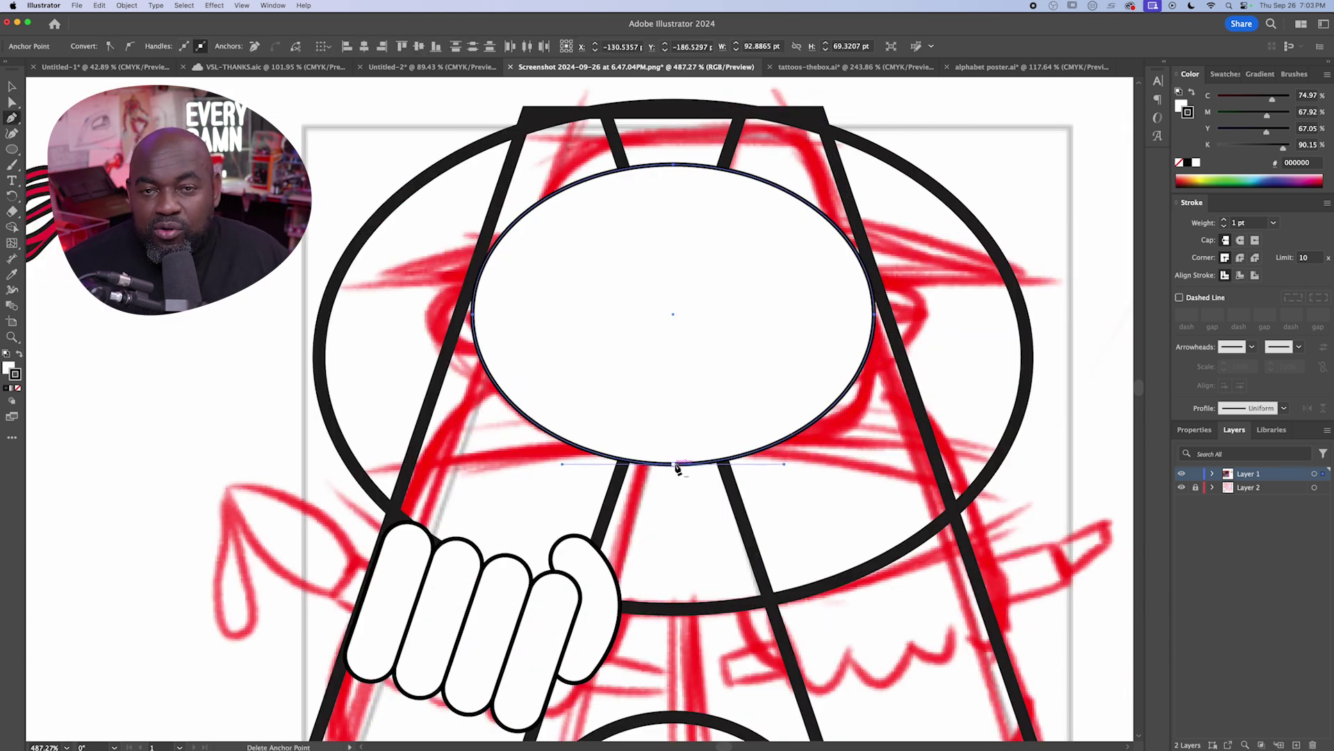
pyautogui.click(672, 462)
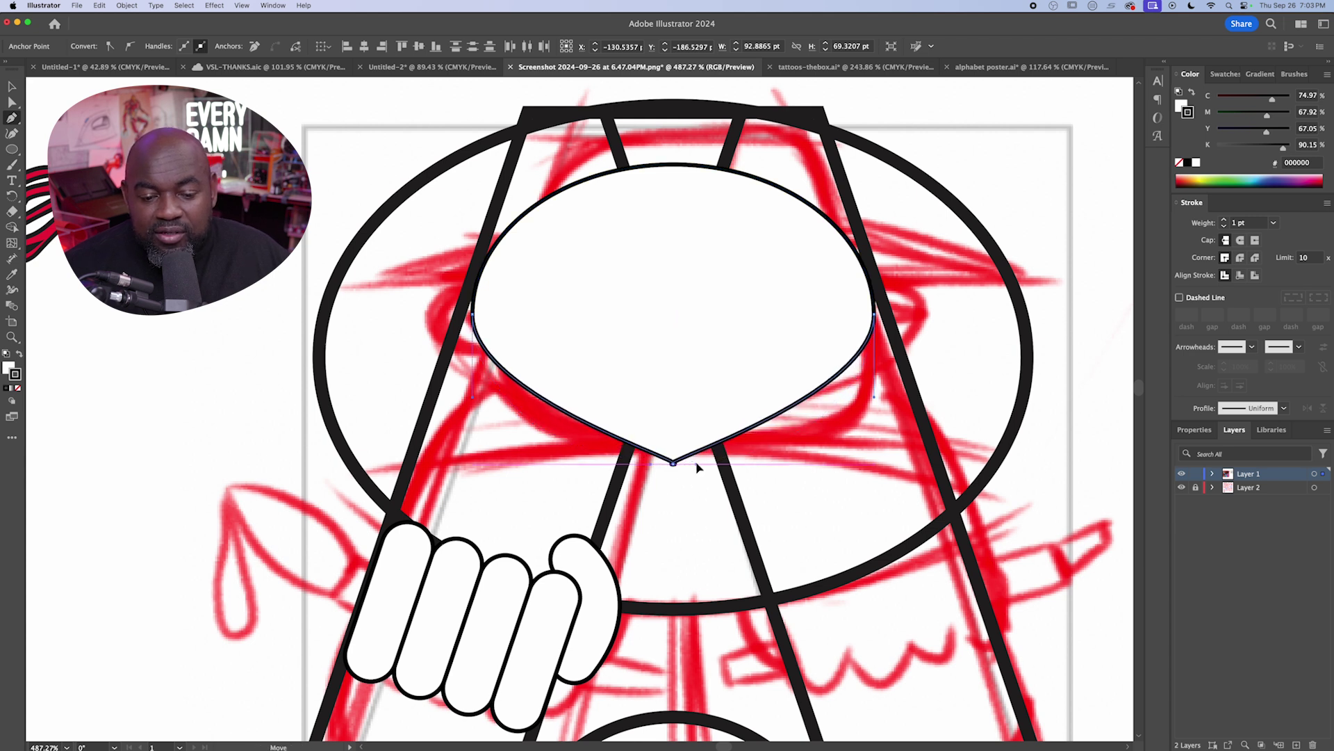
pyautogui.moveTo(673, 462); pyautogui.dragTo(462, 464)
# - Adjust the handles of the face shape's side anchors so the head tapers toward the top and widens at the cheeks
pyautogui.press('a')
pyautogui.click(472, 314)
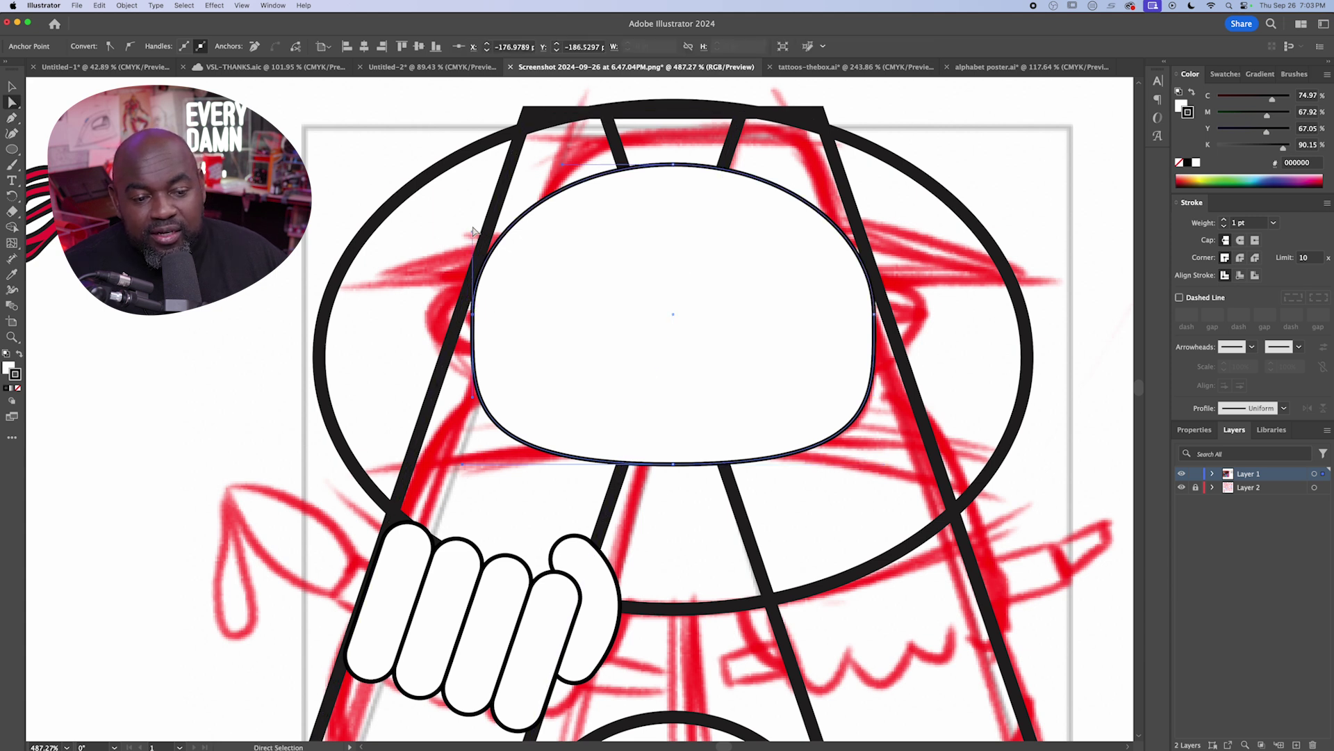
pyautogui.moveTo(473, 232); pyautogui.dragTo(496, 215)
pyautogui.press('c')
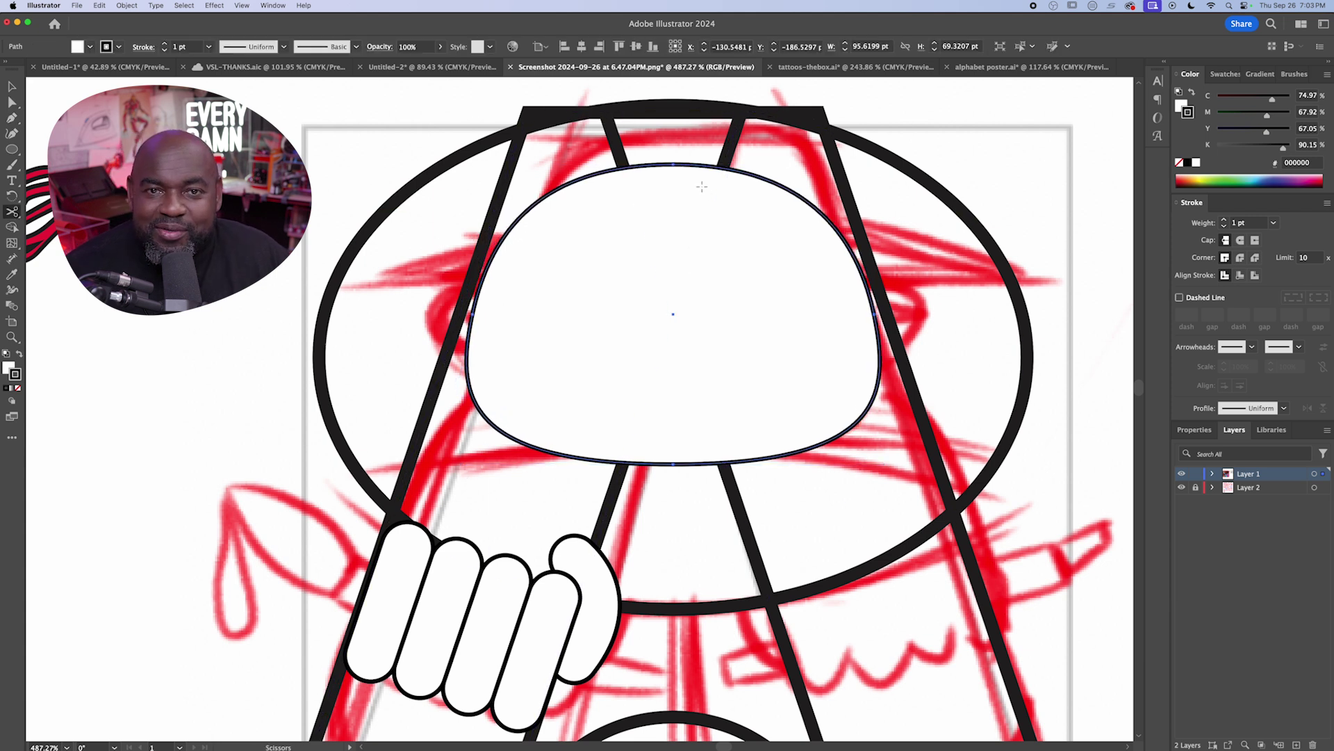
# - Cut the face shape at its top and bottom center anchors with Scissors and delete the right half
pyautogui.click(672, 166)
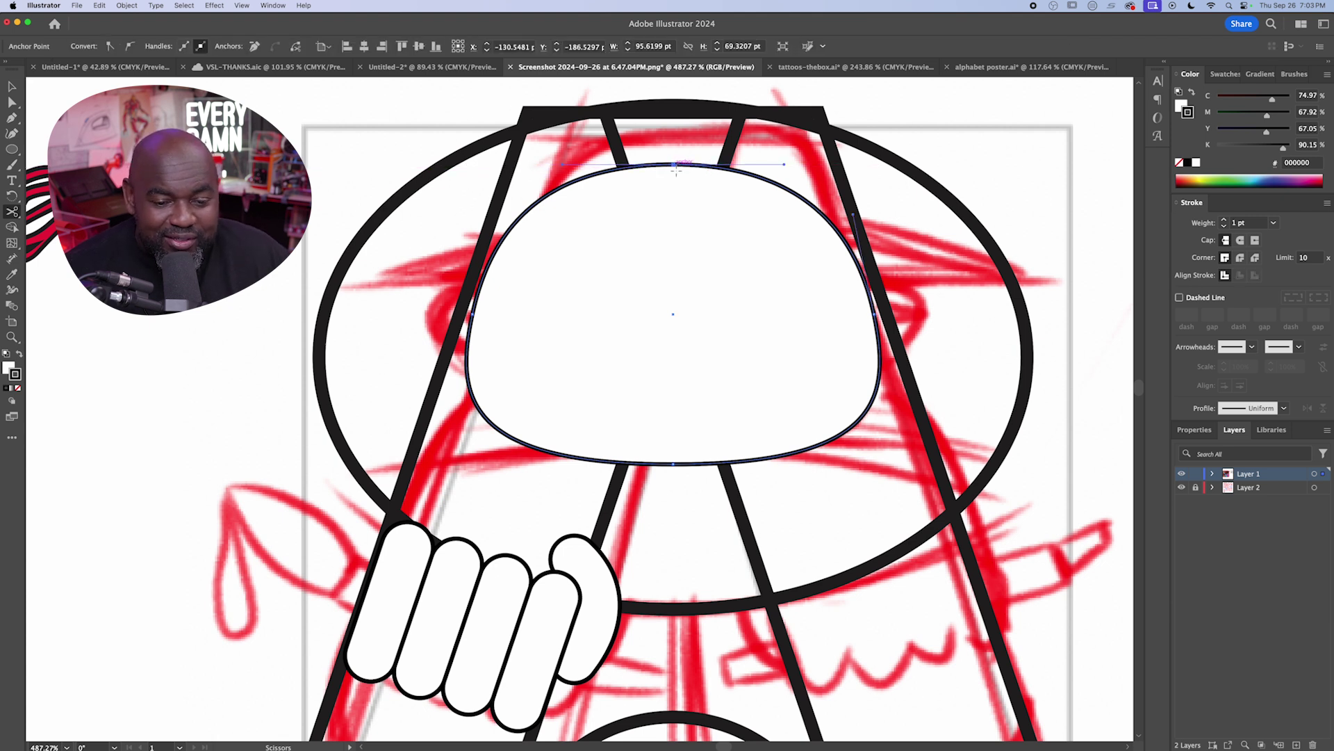
pyautogui.click(674, 464)
pyautogui.press('a')
pyautogui.click(768, 336)
pyautogui.press('Delete')
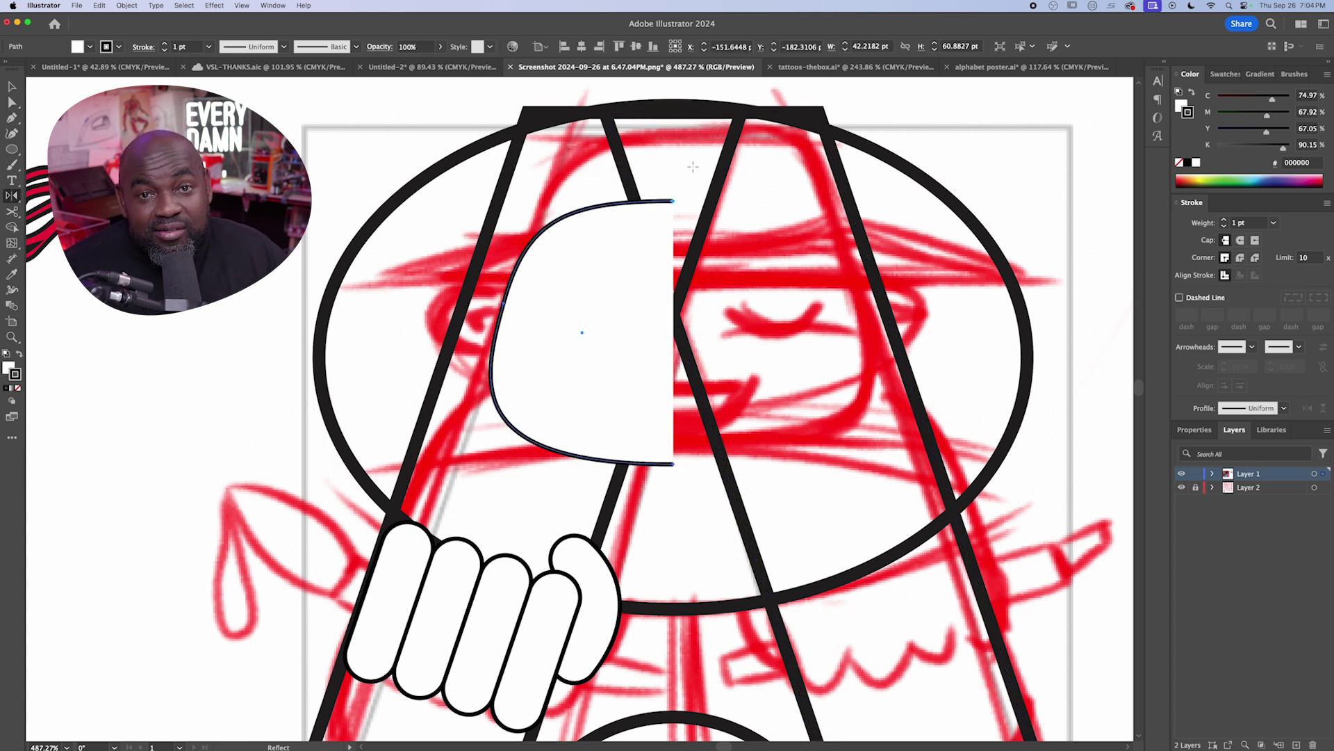
# - Reflect a copy of the remaining left face half across the vertical center line to make the face symmetrical
pyautogui.moveTo(690, 166); pyautogui.dragTo(664, 165)
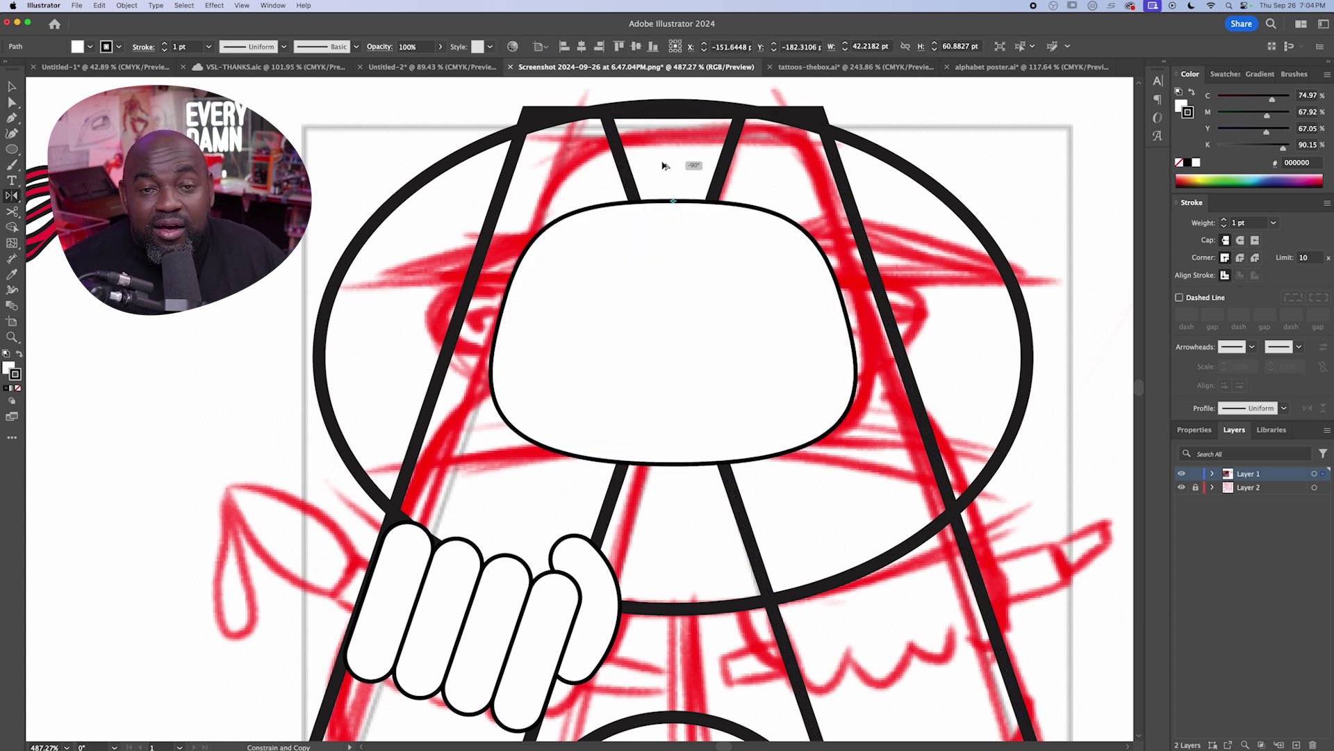
pyautogui.press('a')
pyautogui.click(667, 188)
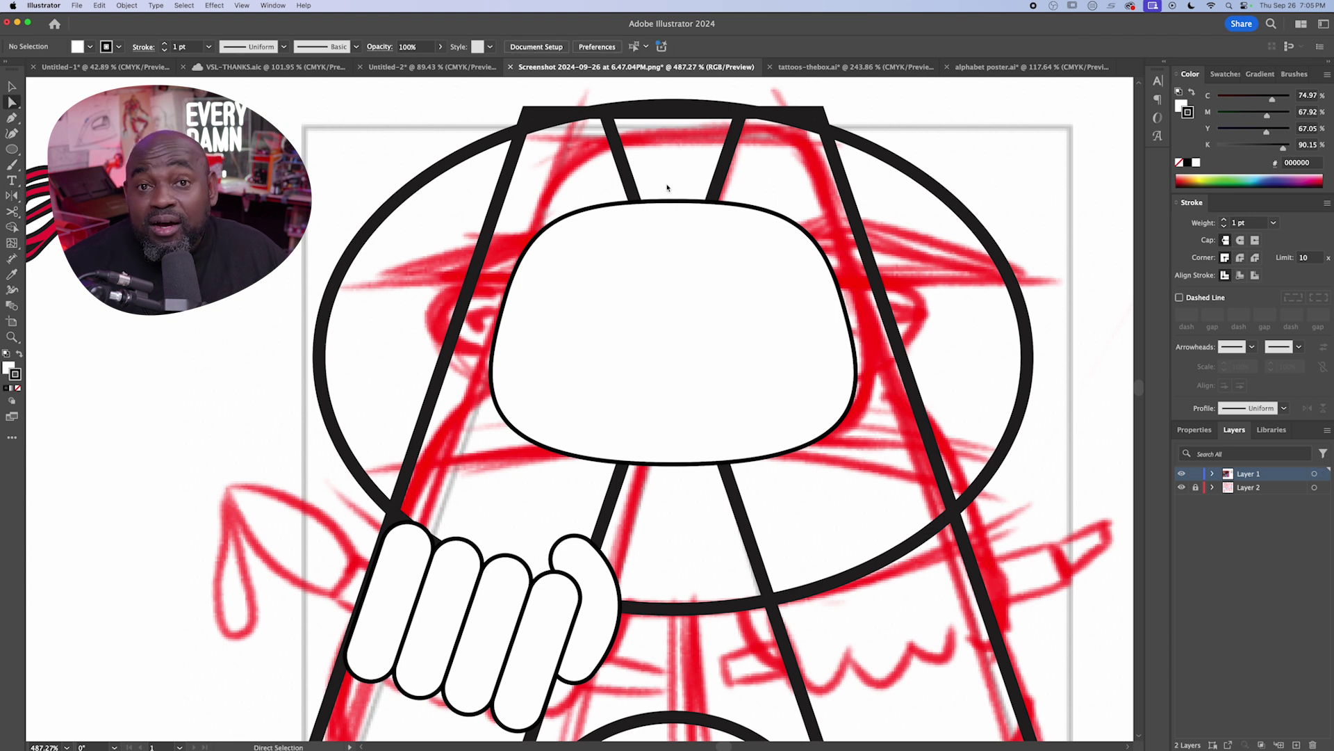
# - Select both face halves and merge them into one closed shape with the Shape Builder tool
pyautogui.press('v')
pyautogui.click(544, 249)
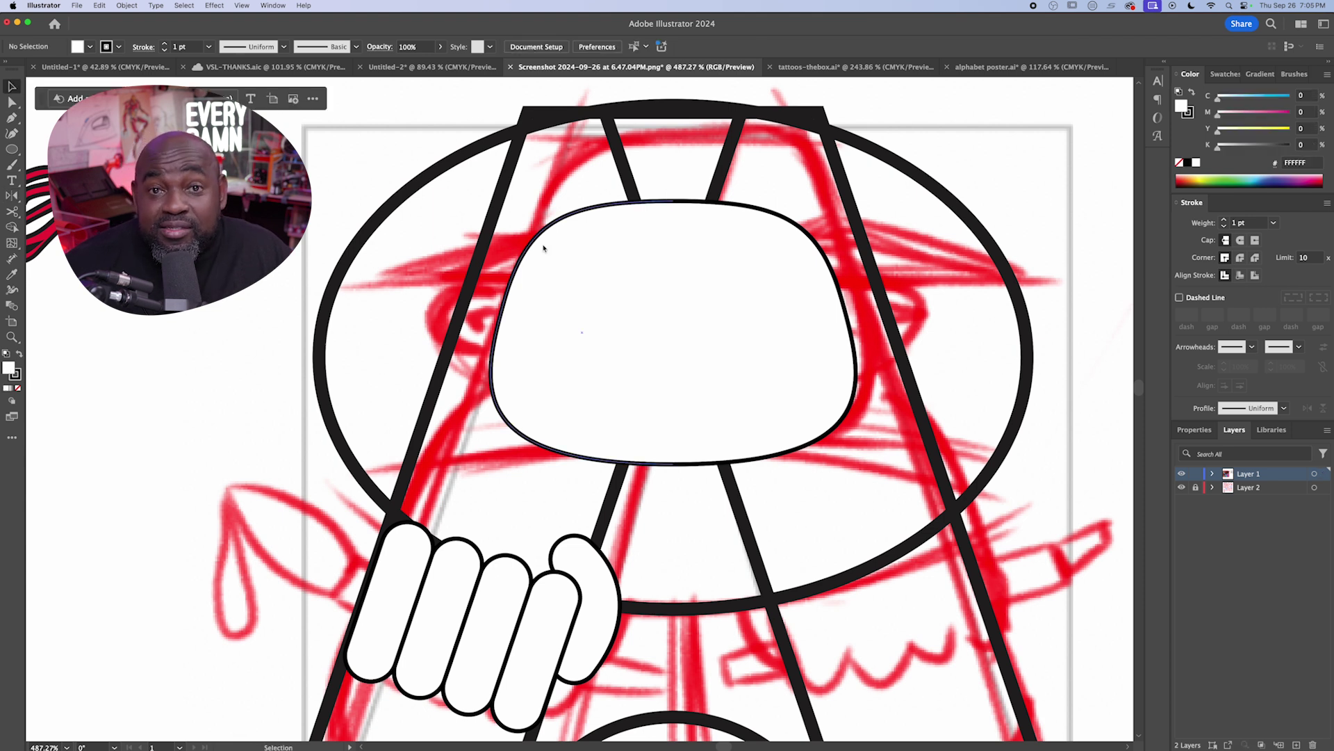
pyautogui.click(11, 230)
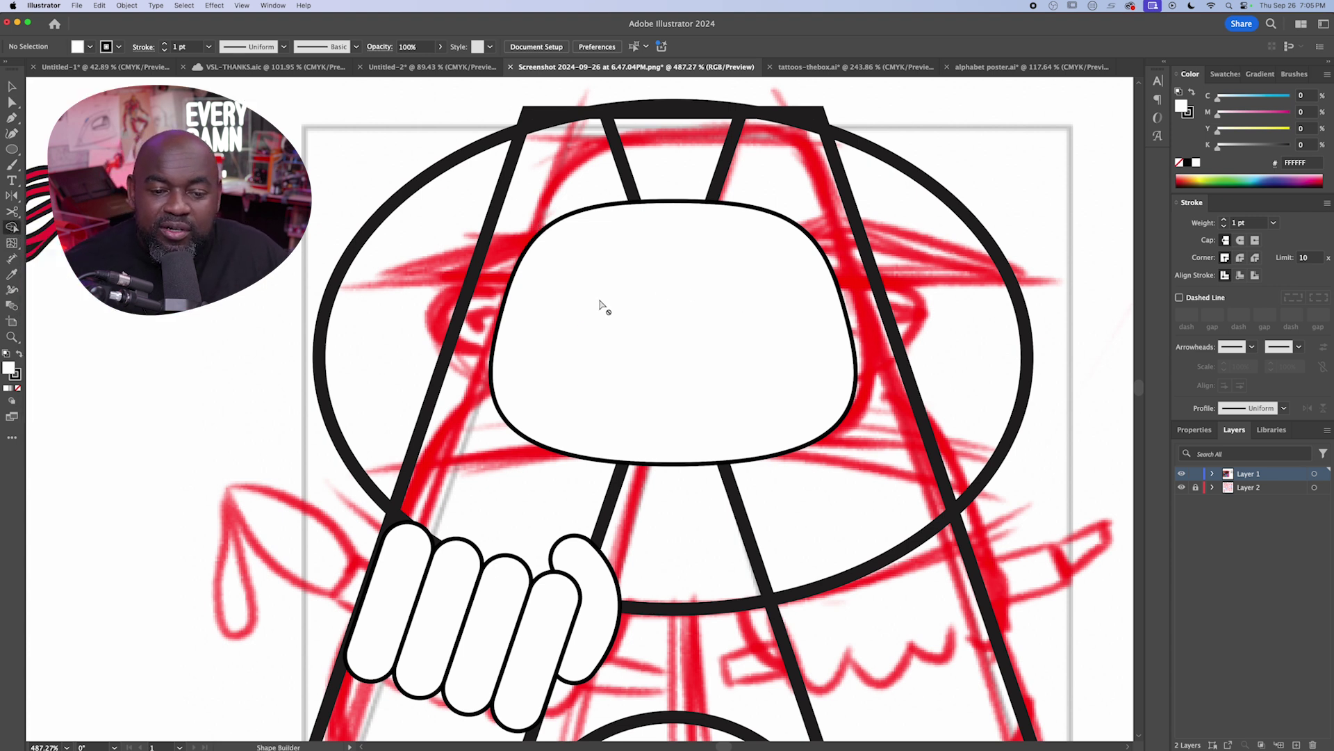
pyautogui.keyDown('super'); pyautogui.click(632, 298); pyautogui.keyUp('super')
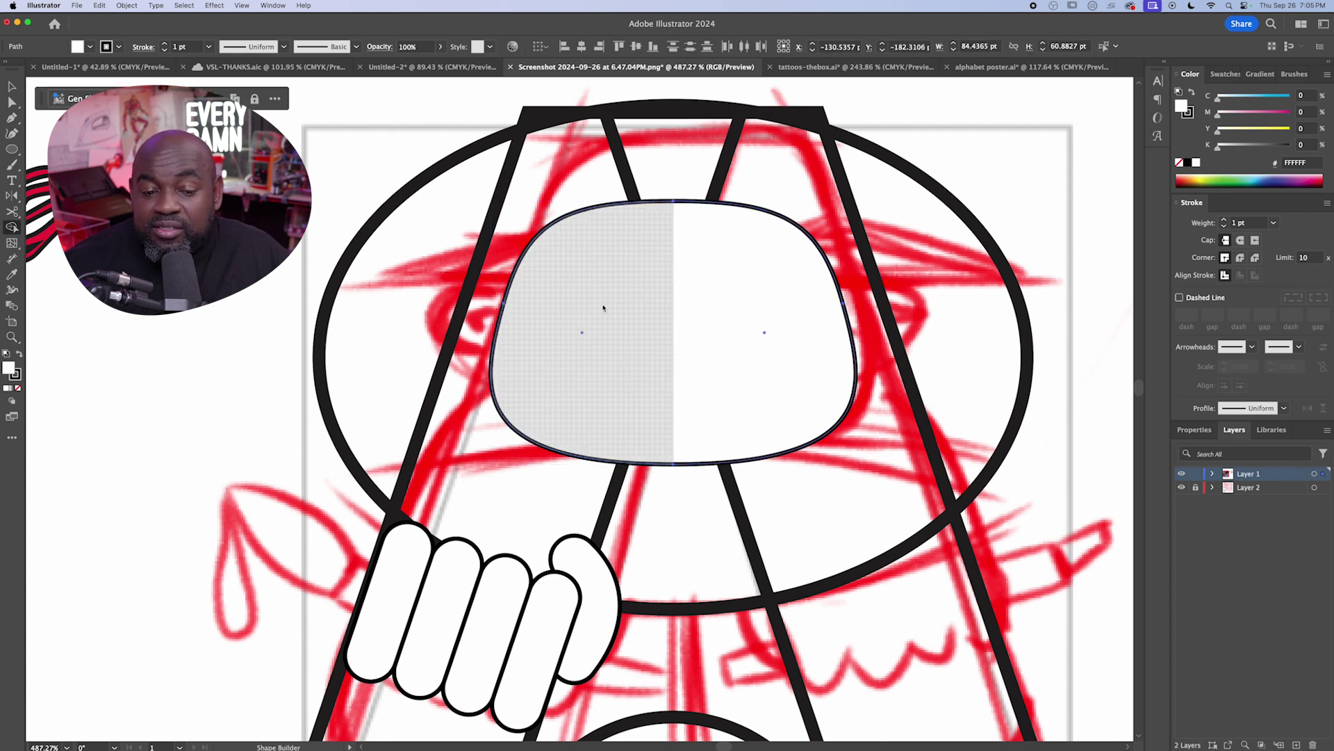
pyautogui.moveTo(598, 309); pyautogui.dragTo(756, 307)
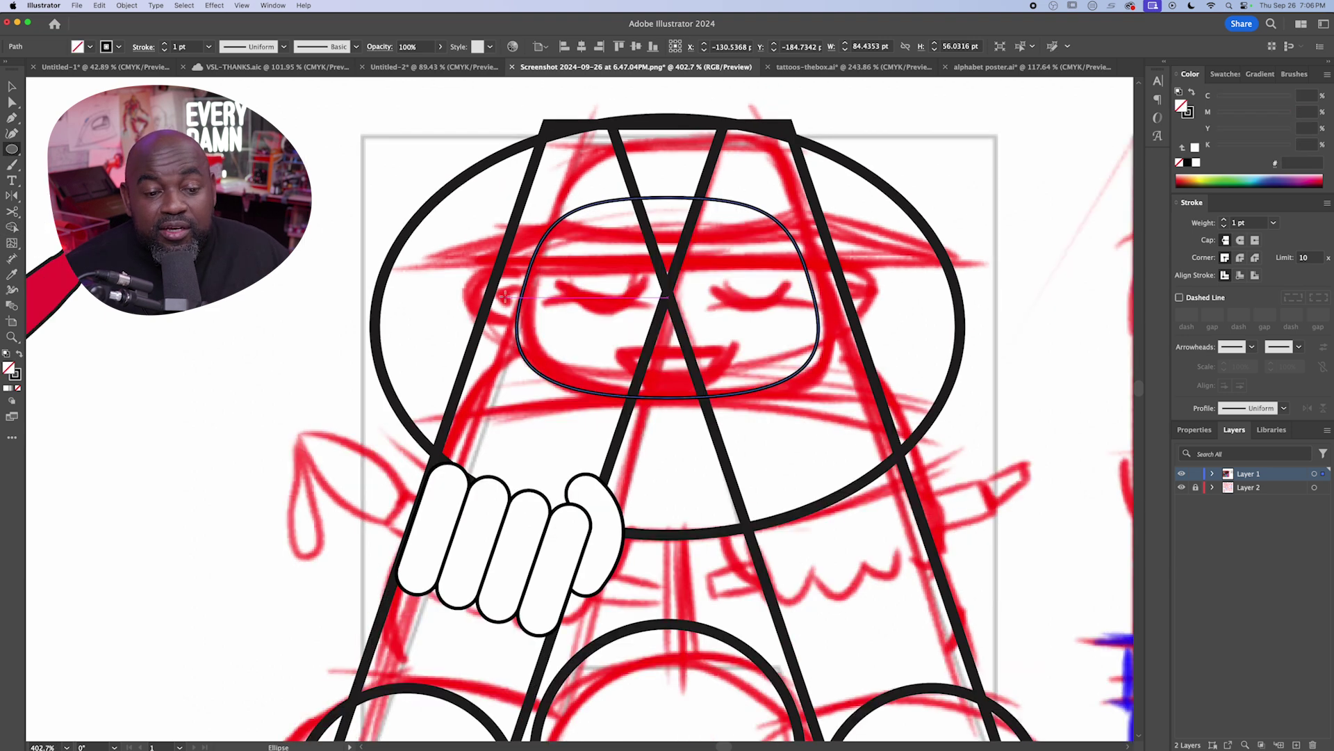
# - Draw an unfilled circle about 17.6 pt wide over the sketched left ear and reflect a copy to the face's other side
pyautogui.moveTo(504, 298); pyautogui.dragTo(489, 266)
pyautogui.press('v')
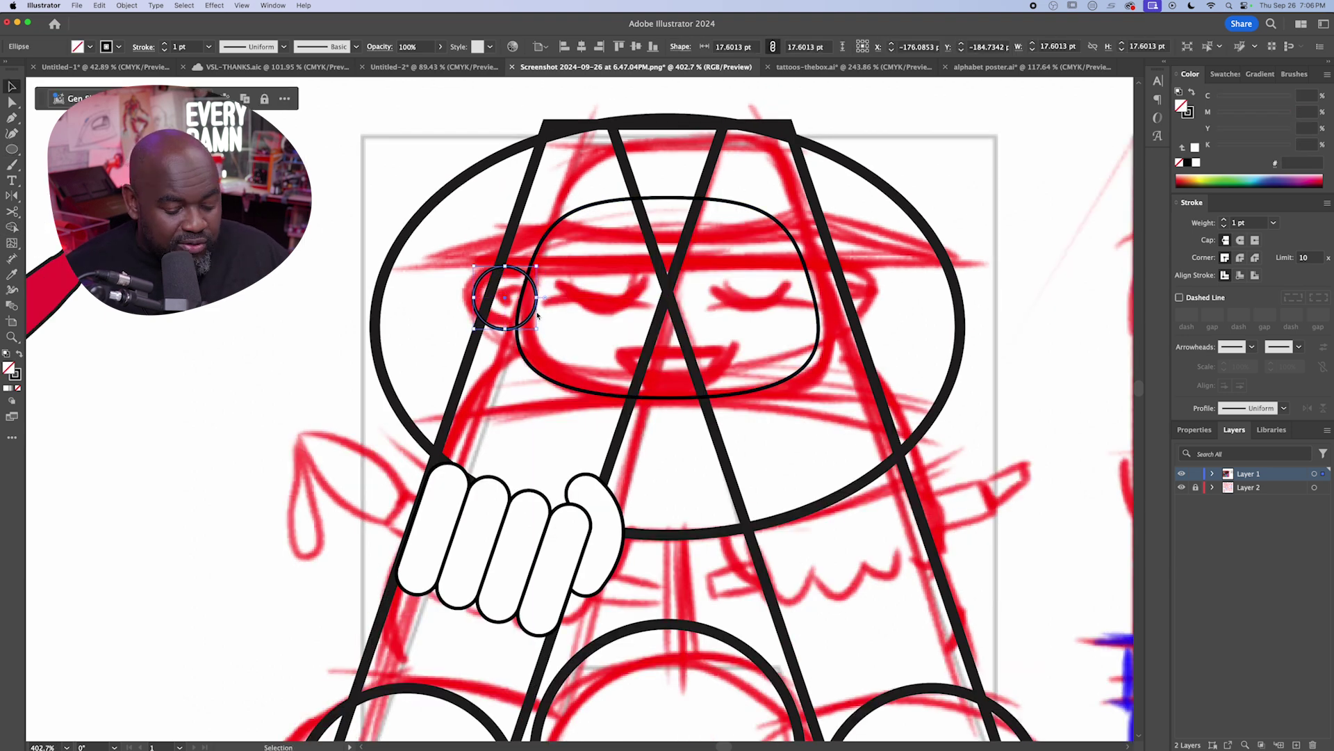
pyautogui.moveTo(535, 306); pyautogui.dragTo(530, 302)
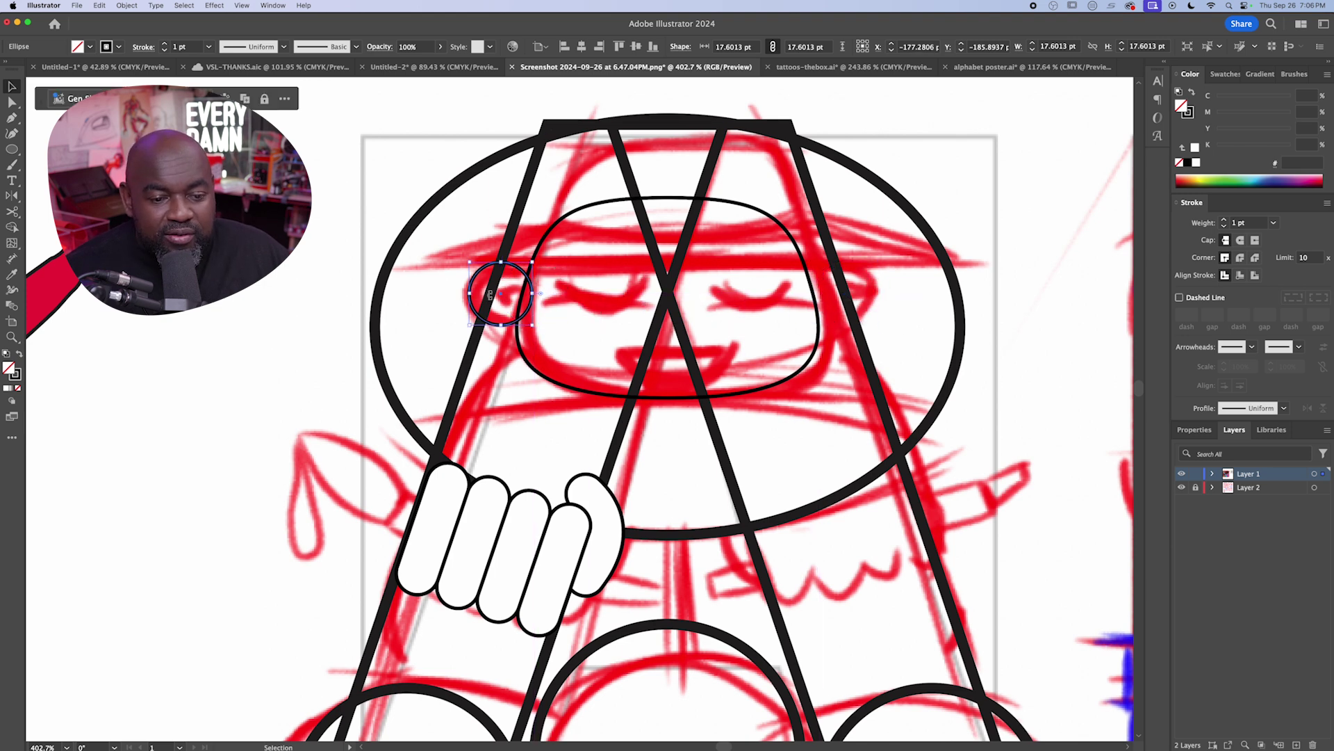
pyautogui.scroll(-2, 695, 365)
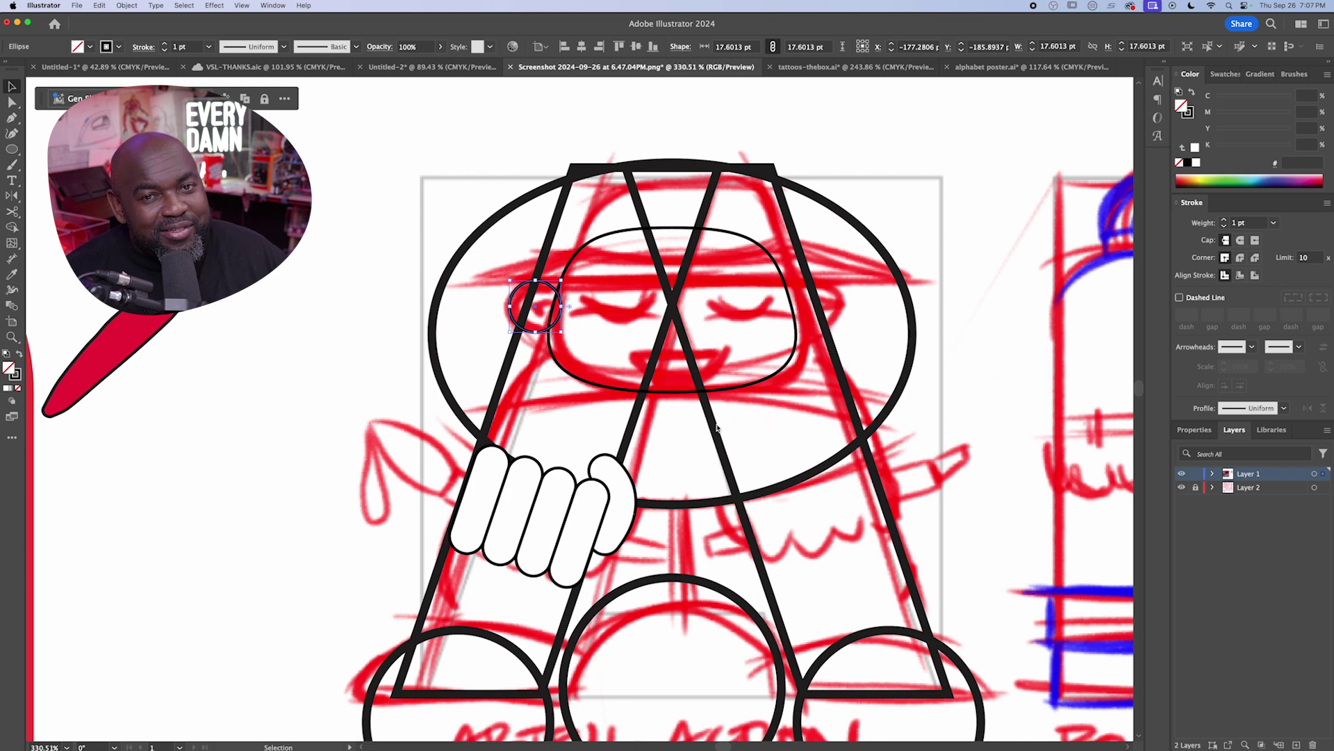
pyautogui.press('super+0')
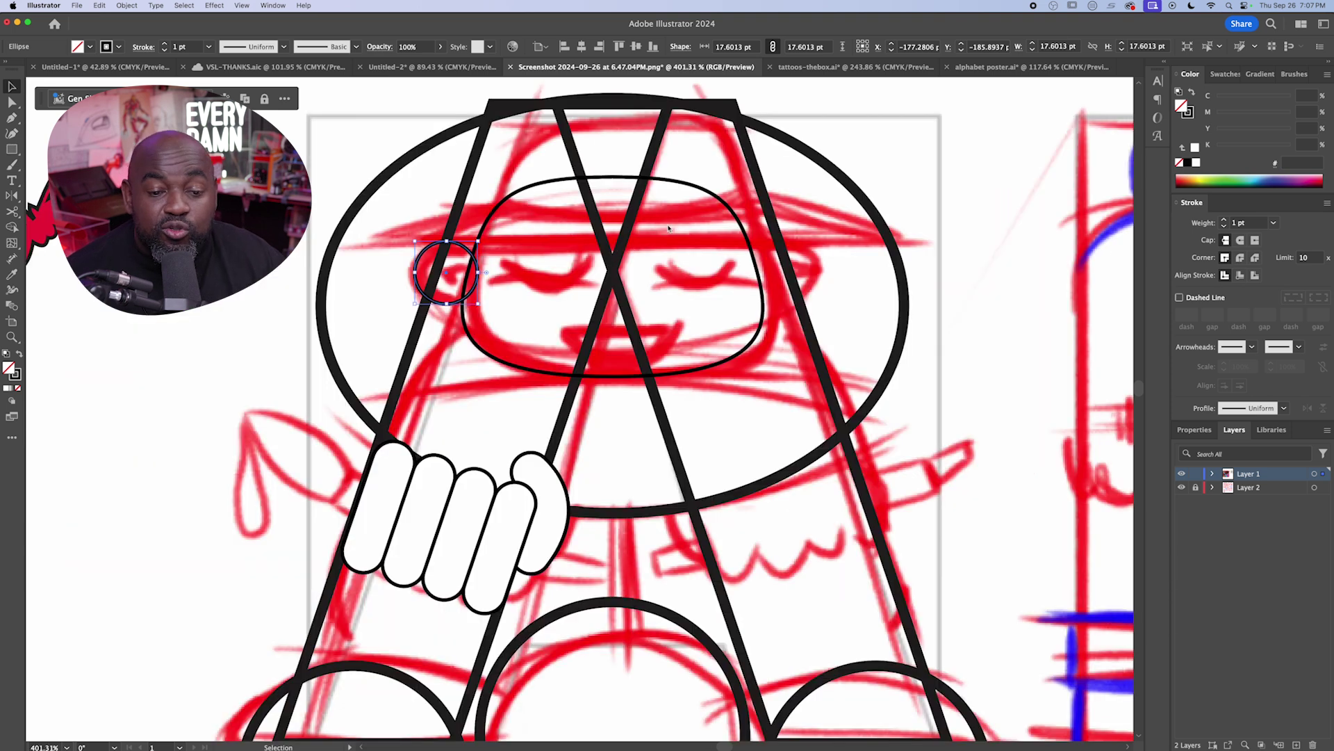
pyautogui.press('o')
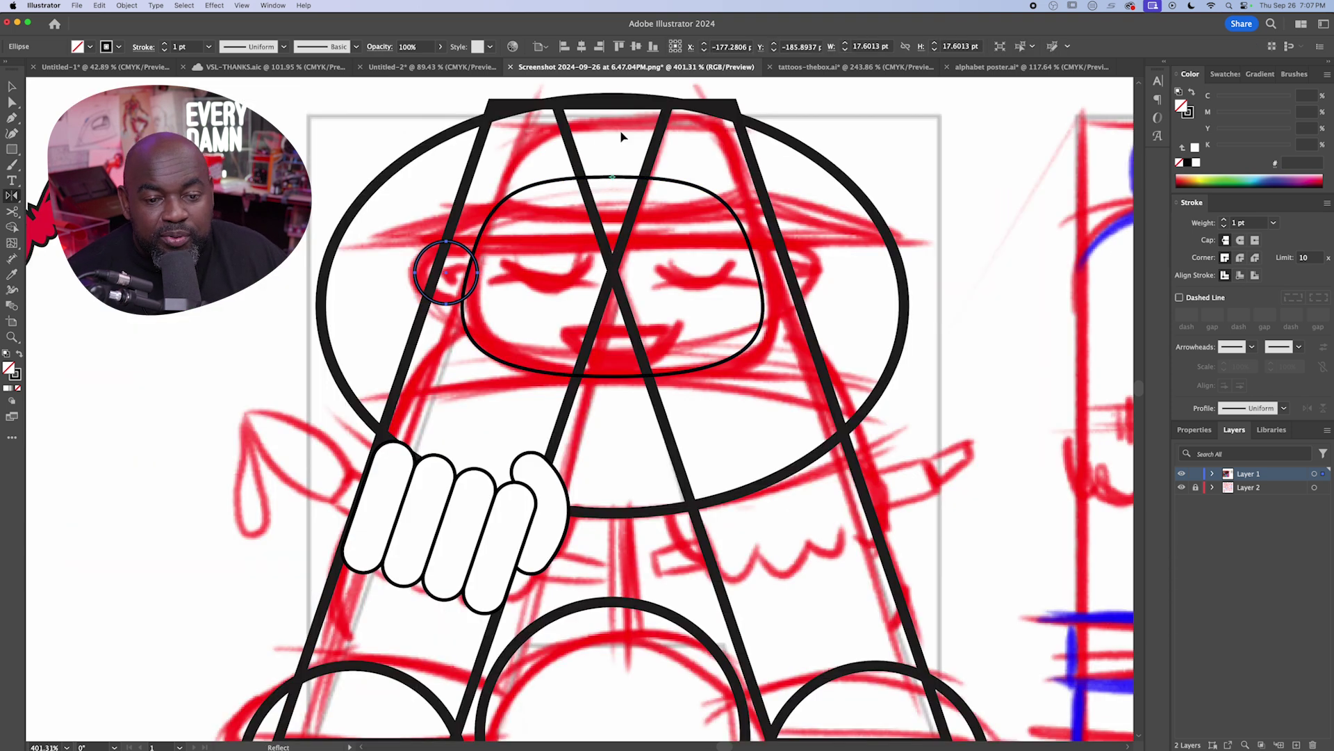
pyautogui.moveTo(624, 144)
pyautogui.mouseDown()
pyautogui.moveTo(602, 147)
pyautogui.moveTo(624, 145)
pyautogui.mouseUp()
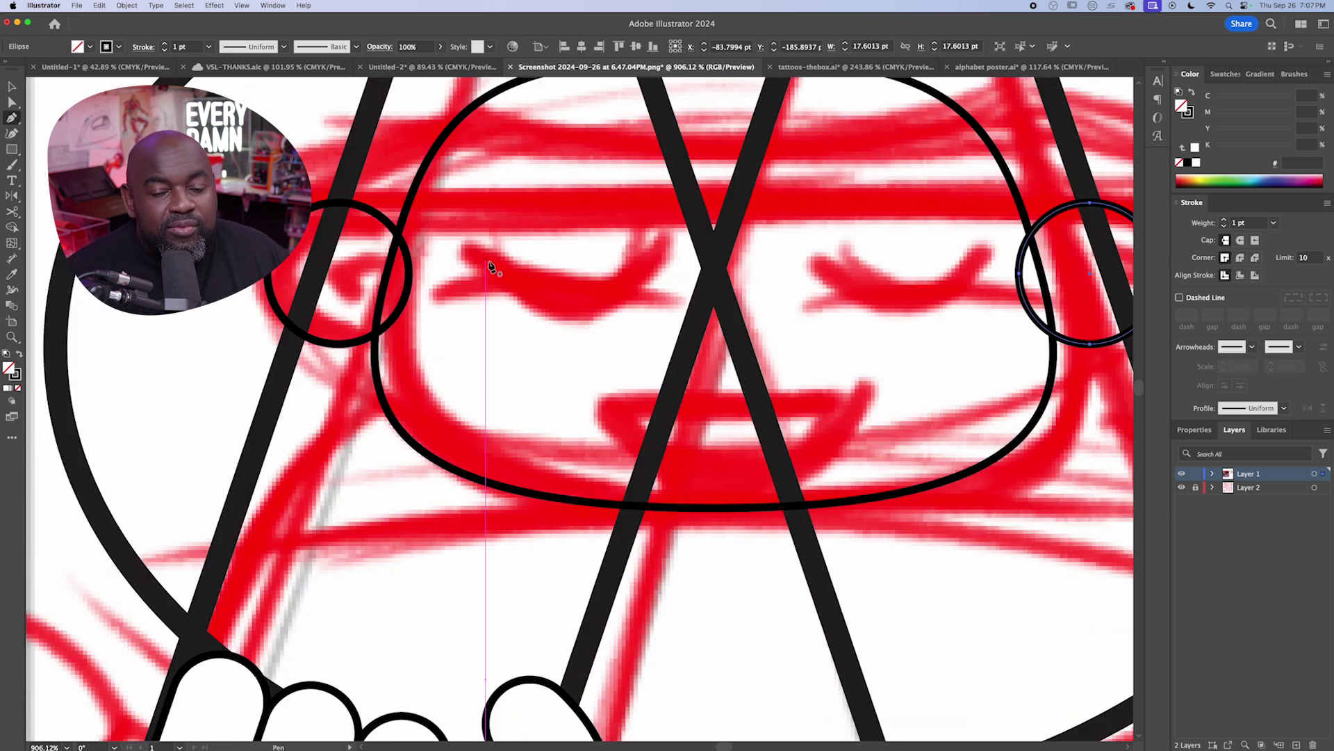
# - Draw a shallow U-shaped closed eyelid about 19 pt wide over the sketched left eye with the Pen tool
pyautogui.scroll(4, 532, 271)
pyautogui.press('p')
pyautogui.click(489, 260)
pyautogui.moveTo(569, 296); pyautogui.dragTo(643, 297)
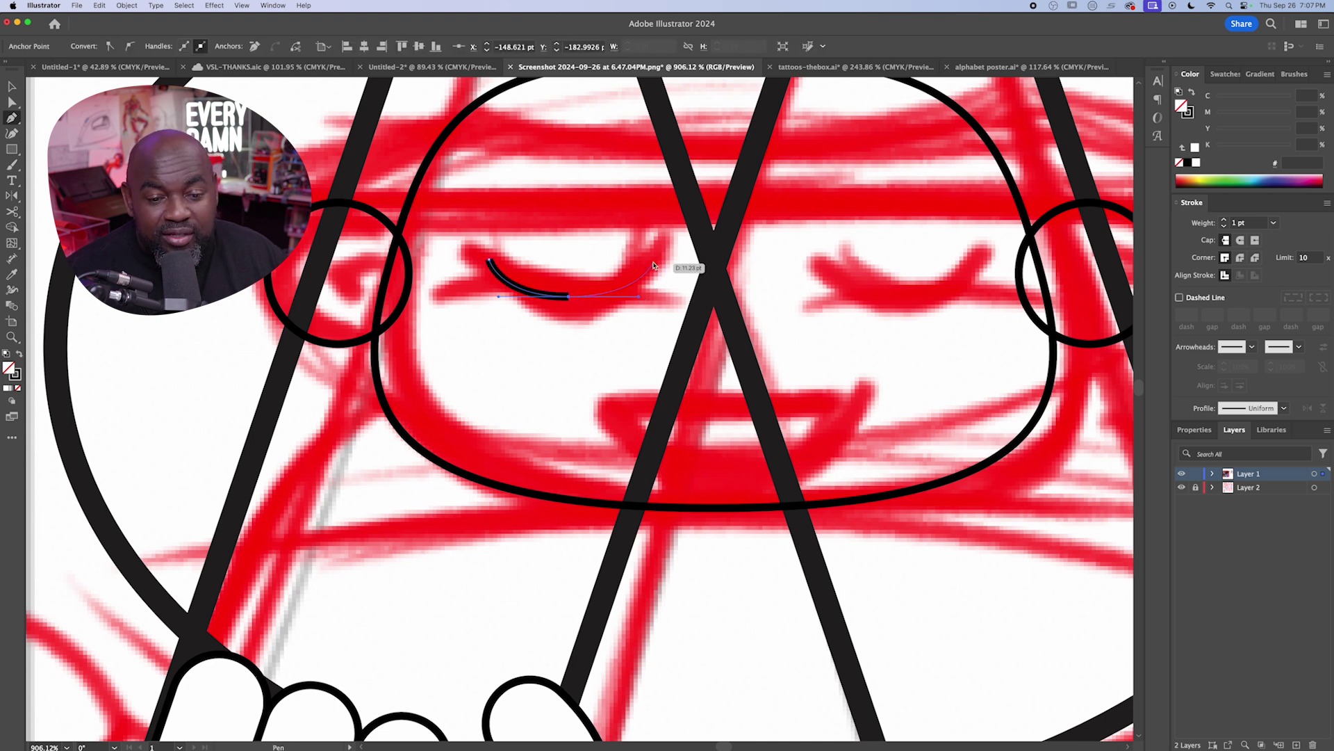
pyautogui.moveTo(646, 265)
pyautogui.mouseDown()
pyautogui.moveTo(568, 309)
pyautogui.moveTo(586, 314)
pyautogui.moveTo(595, 280)
pyautogui.moveTo(656, 270)
pyautogui.moveTo(645, 265)
pyautogui.mouseUp()
pyautogui.press('v')
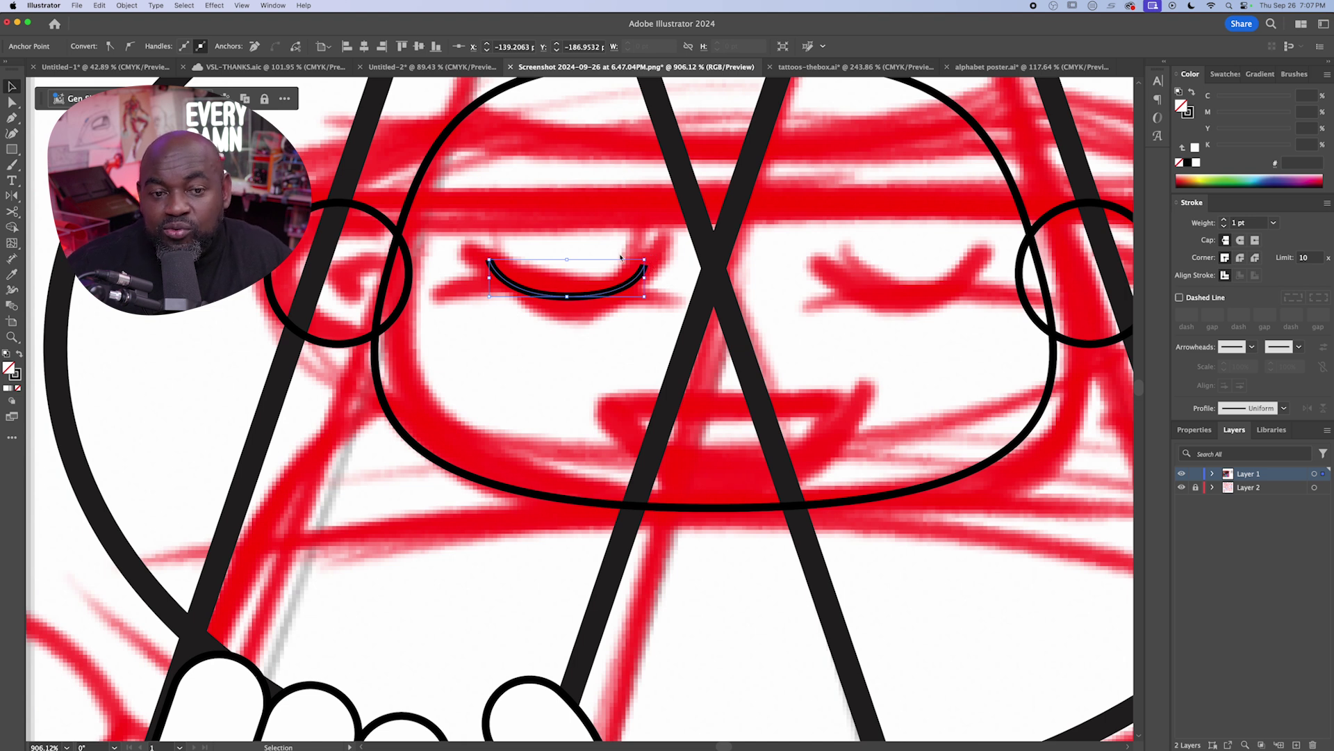
# - Give the eyelid stroke round caps and corners and reflect a copy across the face's center for the right eye
pyautogui.press('o')
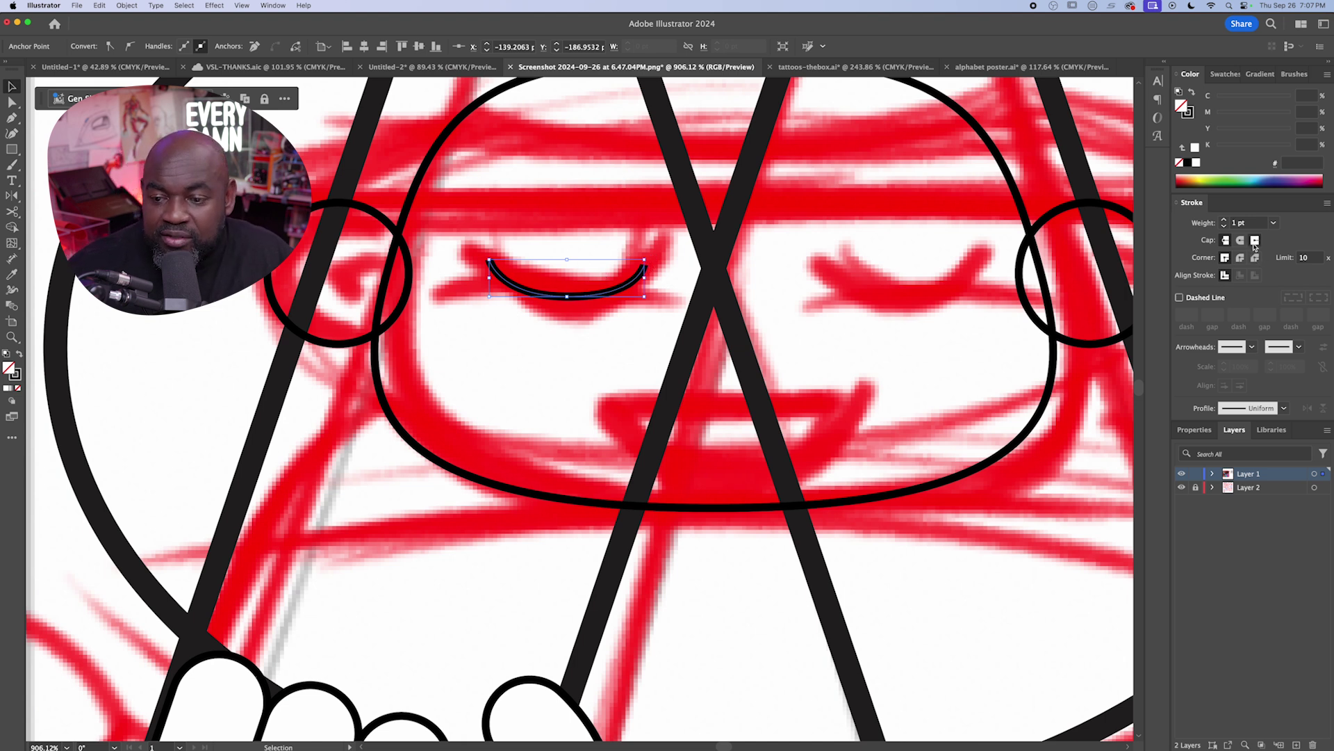
pyautogui.click(714, 269)
pyautogui.moveTo(758, 240); pyautogui.dragTo(692, 253)
pyautogui.press('v')
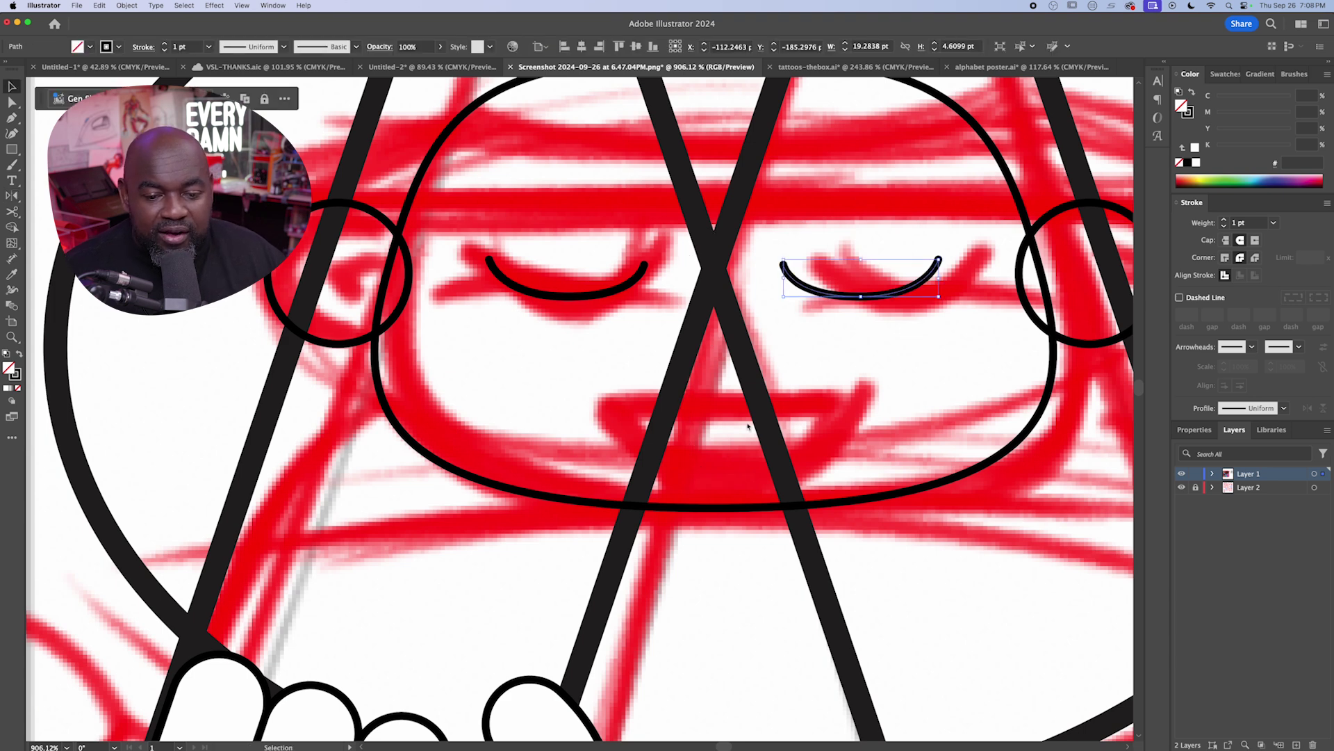
# - Draw an ellipse about 37.5 by 13.8 pt over the sketched mouth and cut away its upper half
pyautogui.scroll(2, 655, 341)
pyautogui.press('l')
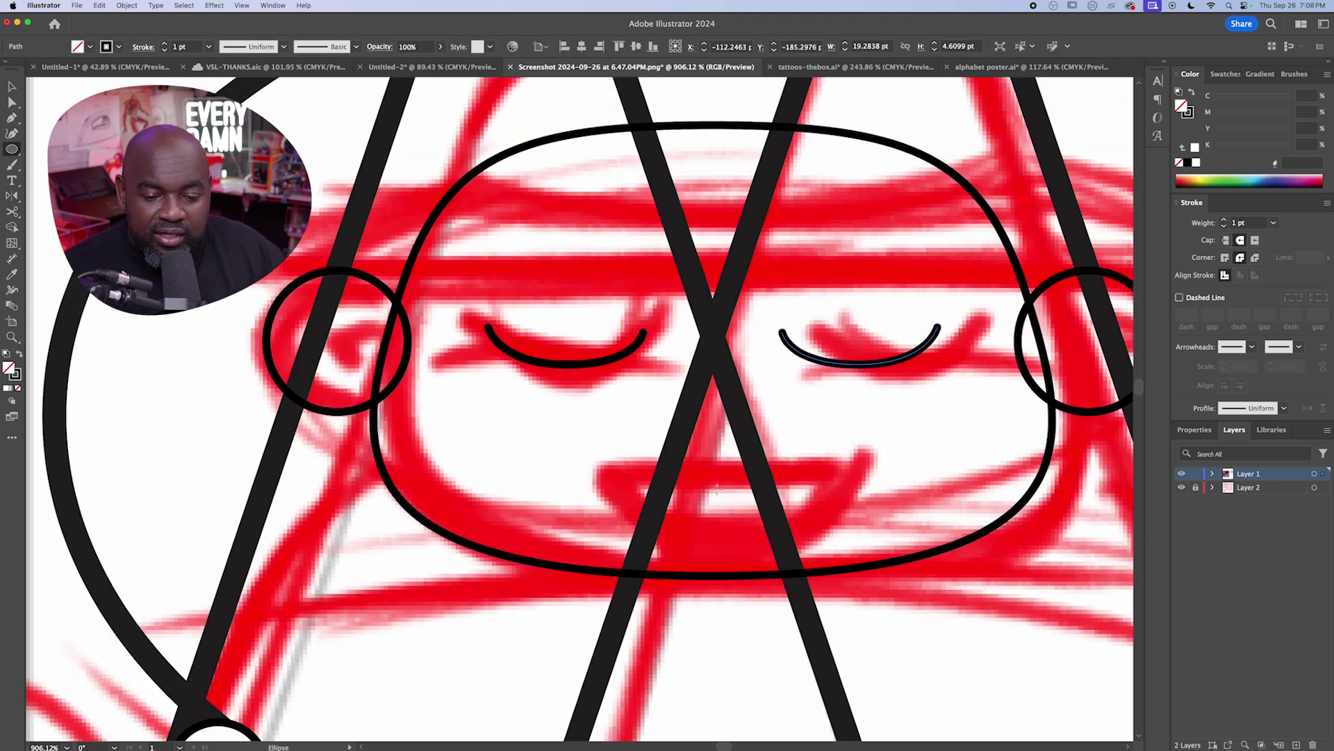
pyautogui.moveTo(720, 484); pyautogui.dragTo(566, 429)
pyautogui.press('c')
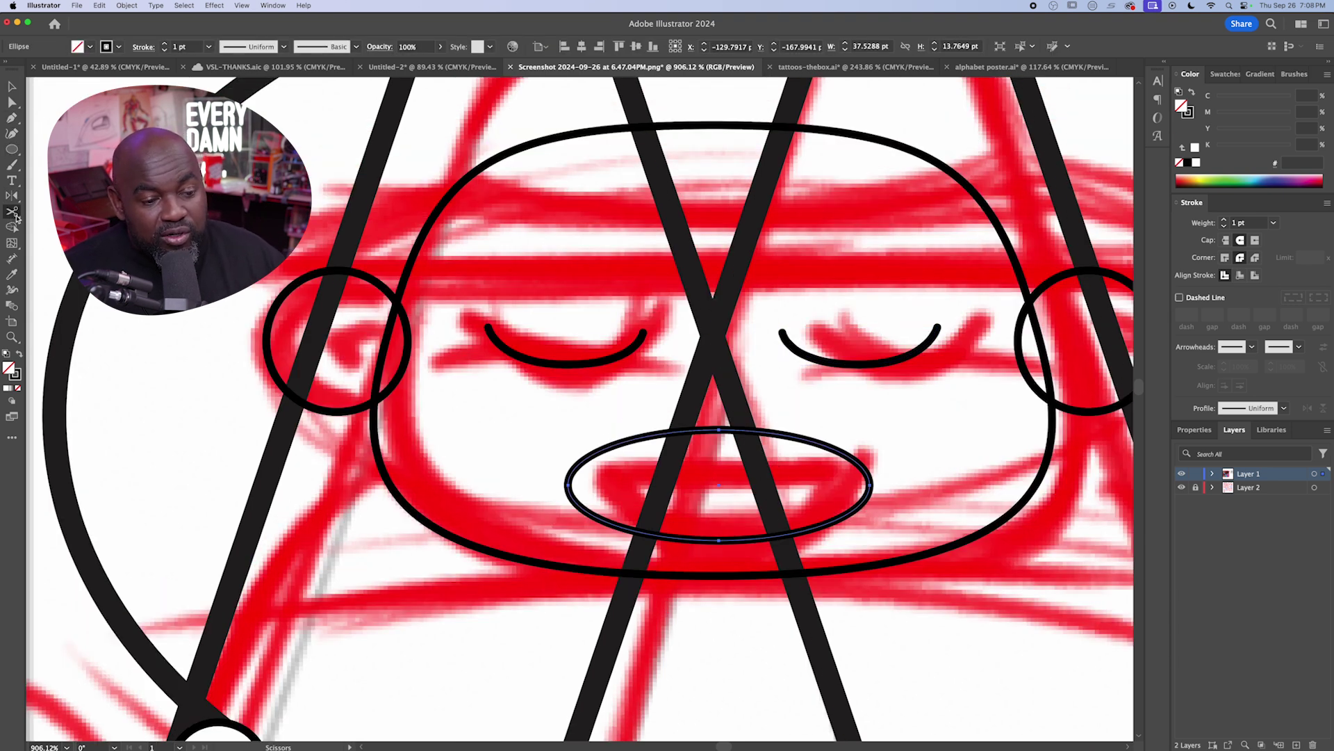
pyautogui.click(568, 485)
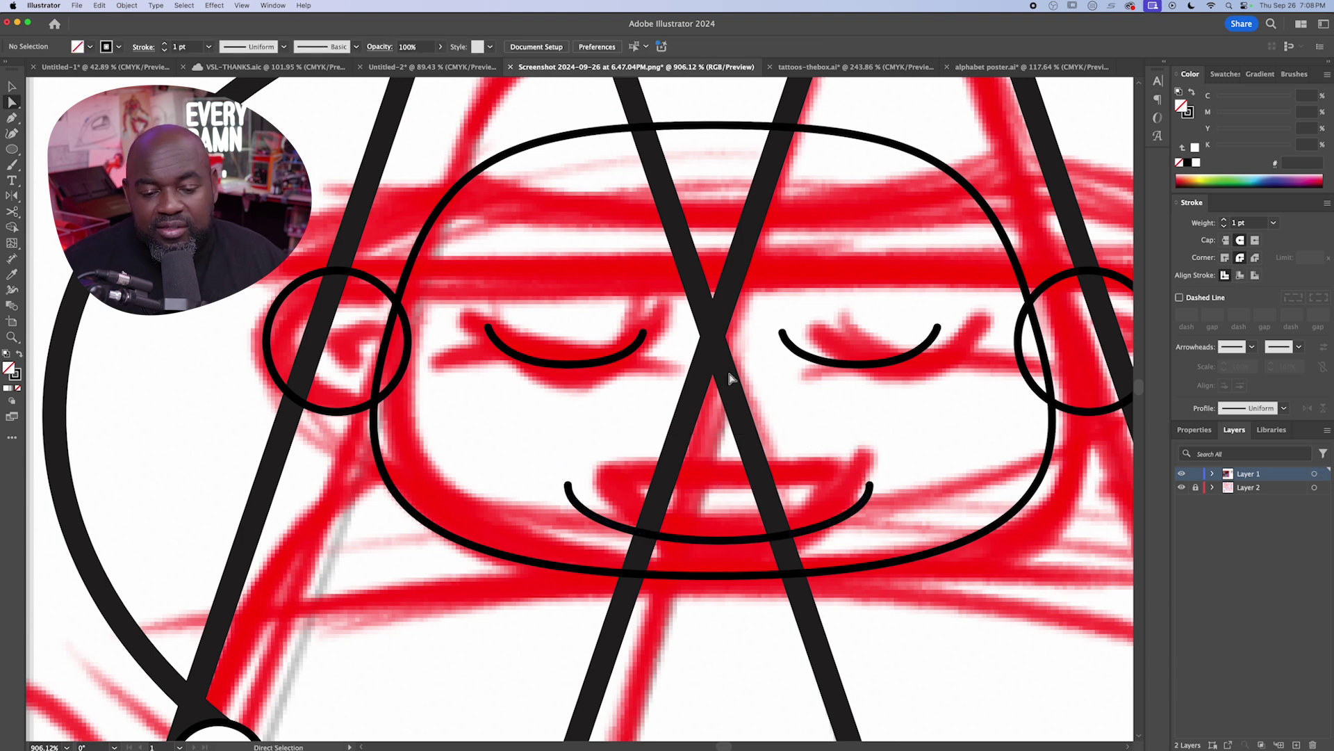
# - Close the mouth by connecting the smile's two ends with a gently arched upper lip line
pyautogui.press('p')
pyautogui.click(869, 484)
pyautogui.moveTo(719, 468); pyautogui.dragTo(640, 477)
pyautogui.click(567, 484)
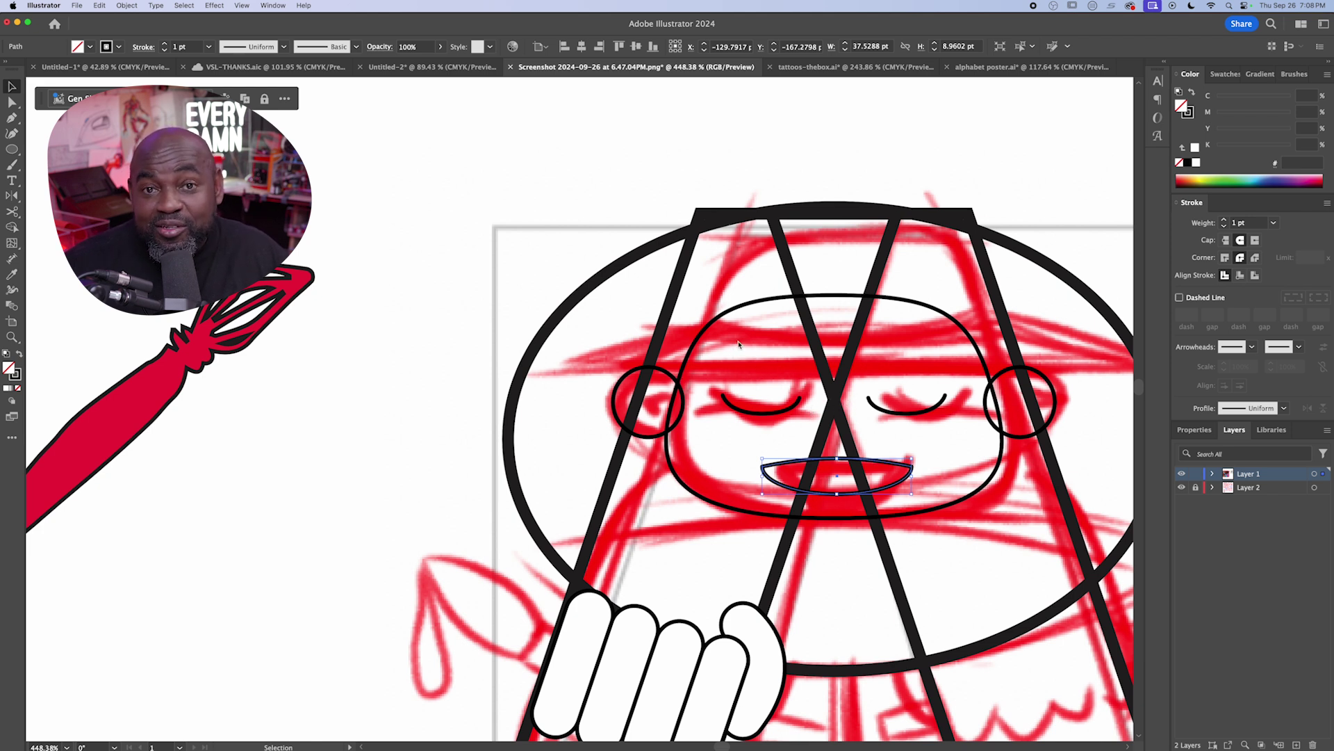
pyautogui.scroll(-1, 812, 376)
# - Draw a rectangular hat band about 104 by 16.5 pt across the forehead and center it over the face
pyautogui.press('p')
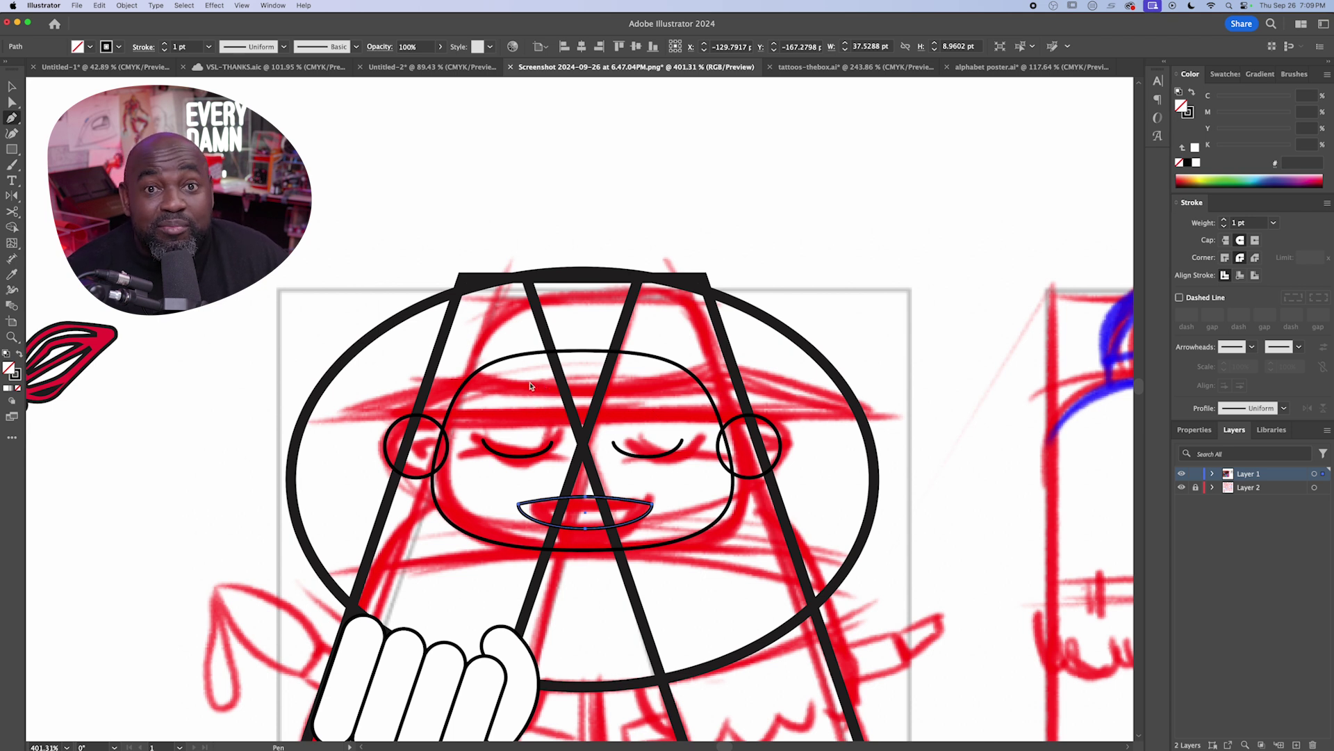
pyautogui.press('m')
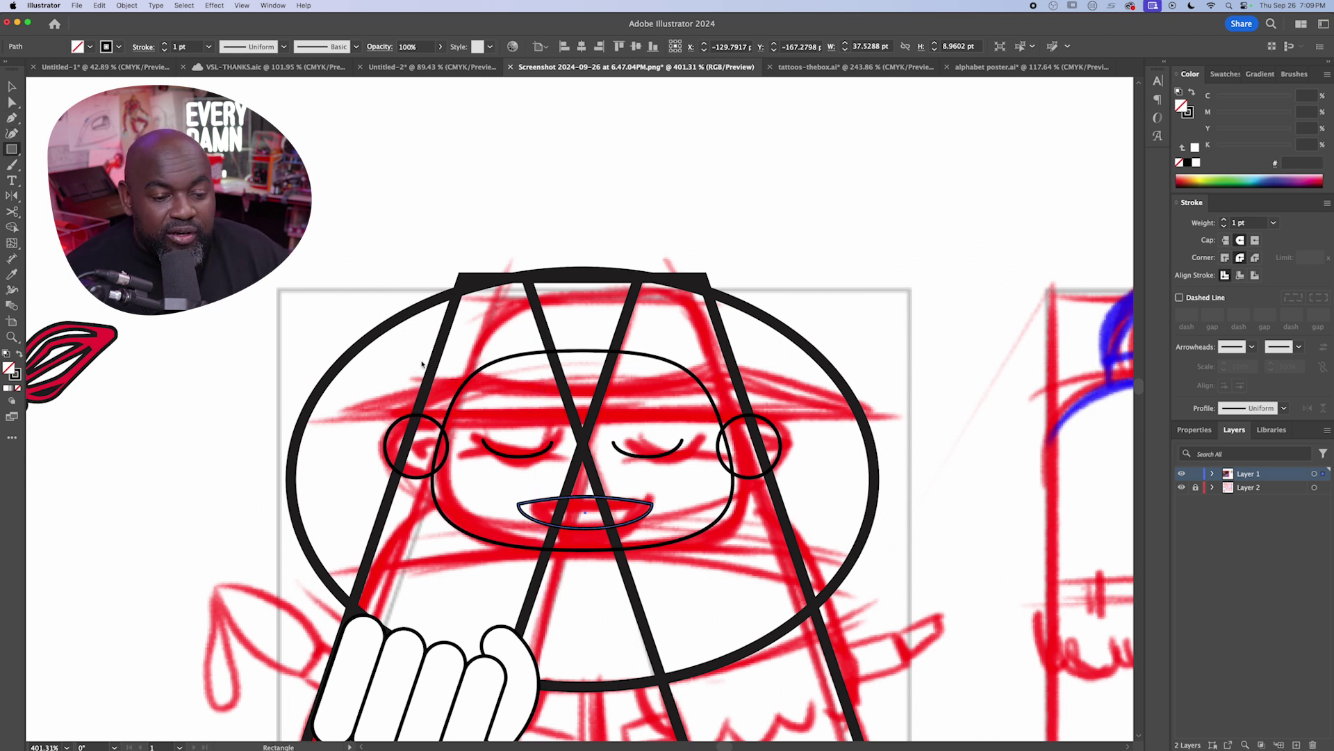
pyautogui.moveTo(407, 356); pyautogui.dragTo(777, 415)
pyautogui.press('v')
pyautogui.moveTo(676, 418); pyautogui.dragTo(667, 416)
pyautogui.press('n')
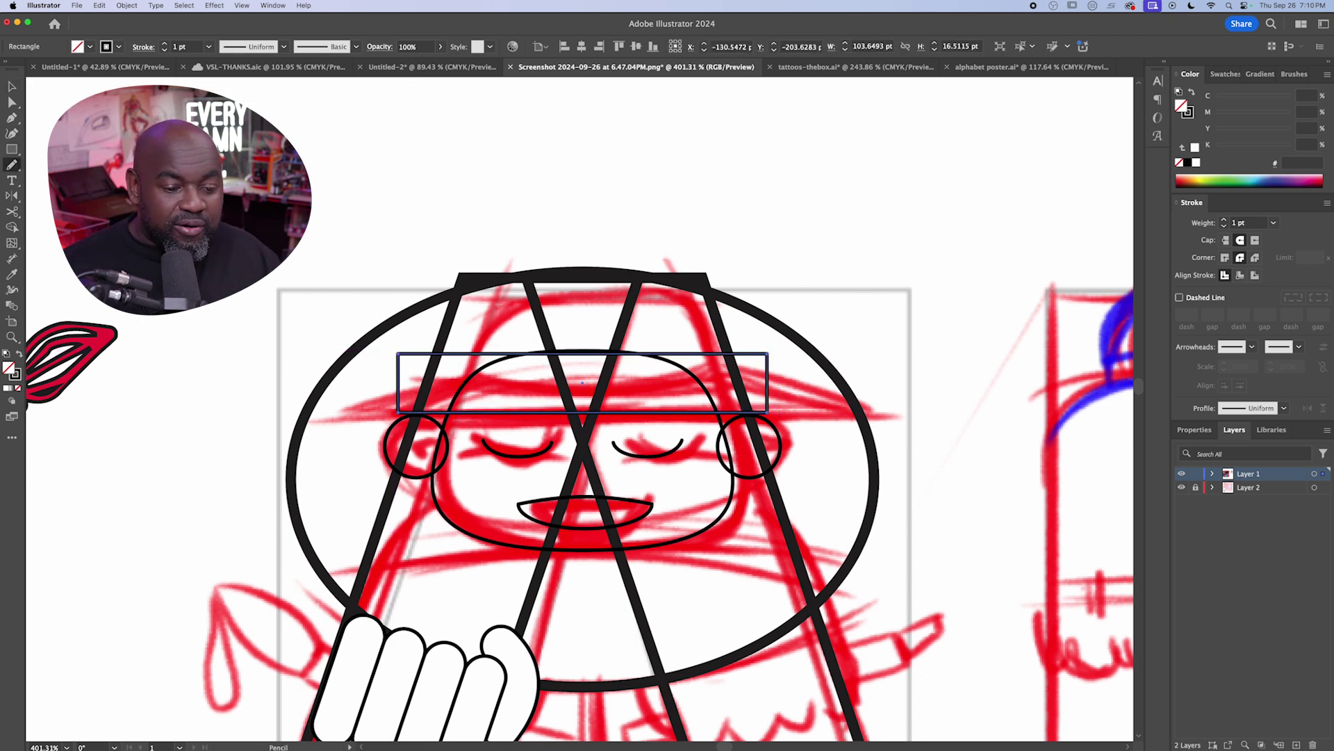
pyautogui.press('super+shift+a')
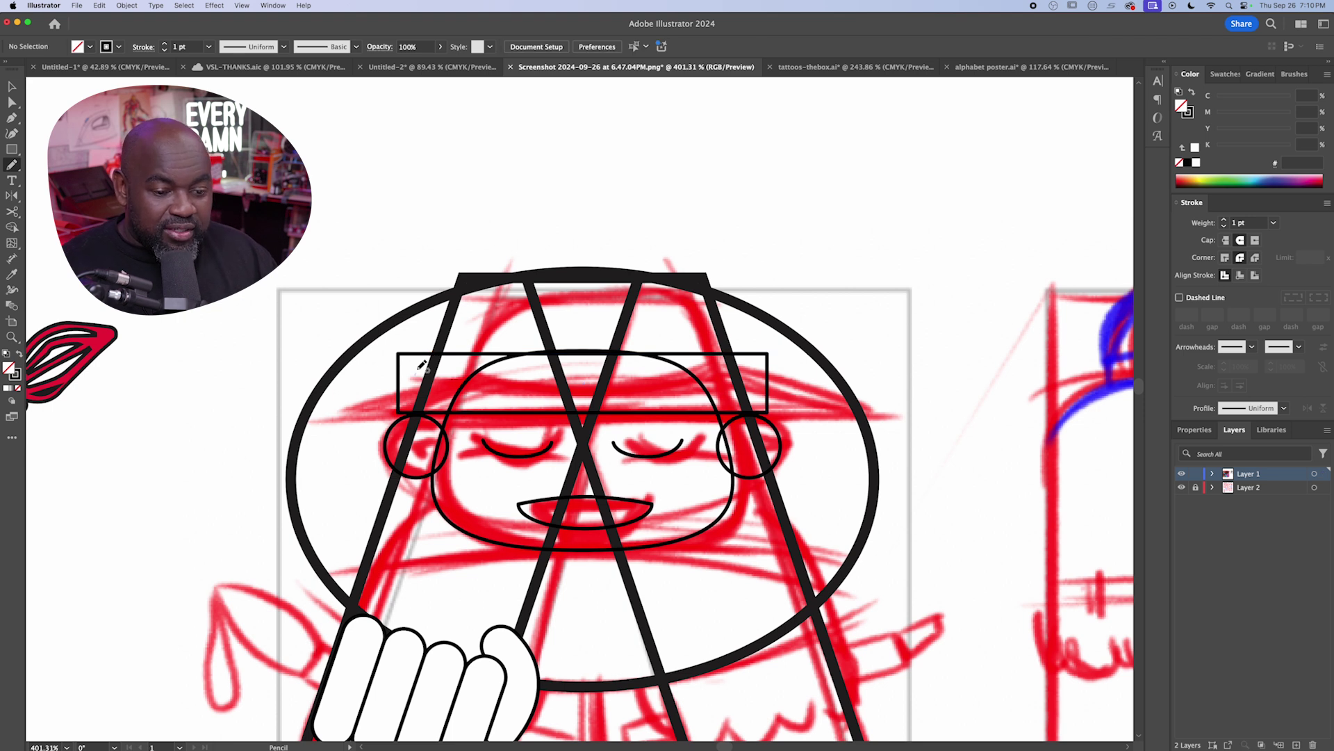
# - Sketch the hat's crown freehand with the Pencil tool and redraw its base and the band's ends as rounded curves
pyautogui.moveTo(419, 369)
pyautogui.mouseDown()
pyautogui.moveTo(471, 256)
pyautogui.moveTo(532, 216)
pyautogui.moveTo(663, 184)
pyautogui.moveTo(709, 194)
pyautogui.moveTo(744, 234)
pyautogui.moveTo(744, 363)
pyautogui.moveTo(711, 376)
pyautogui.moveTo(422, 358)
pyautogui.mouseUp()
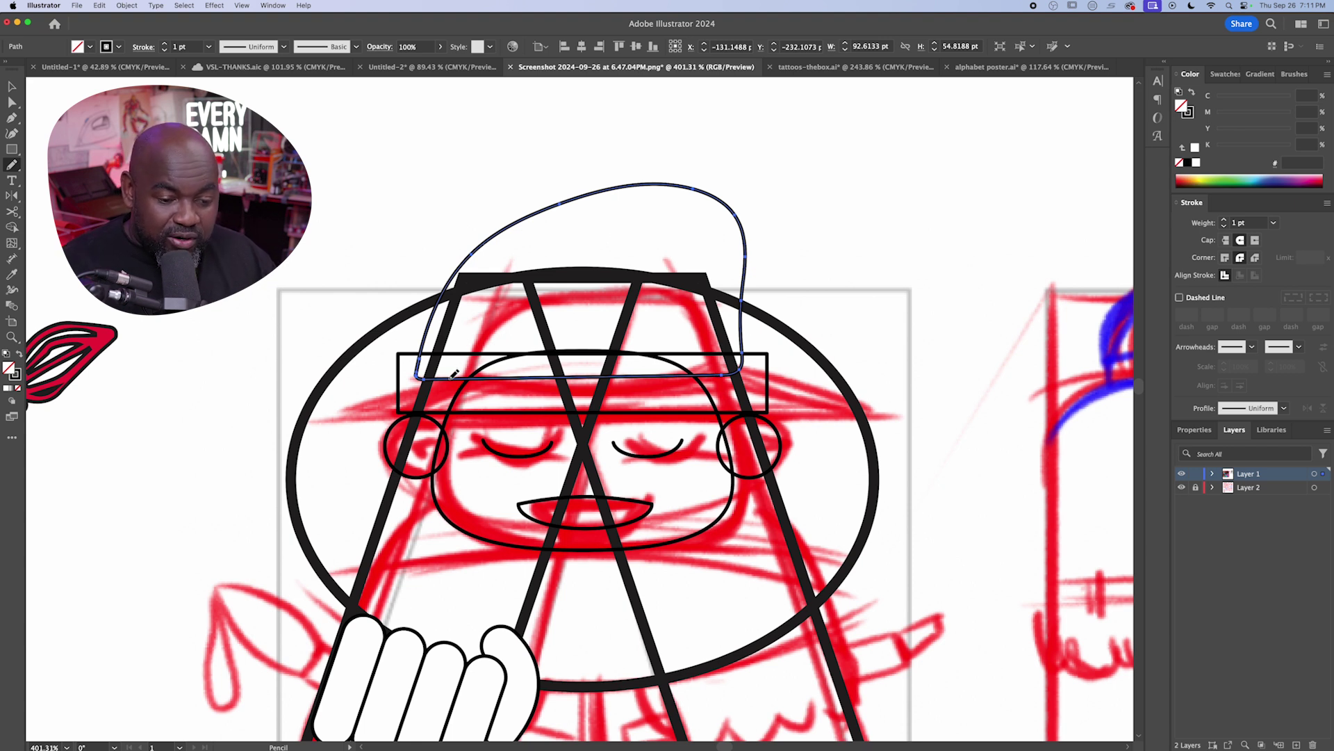
pyautogui.moveTo(451, 381)
pyautogui.mouseDown()
pyautogui.moveTo(430, 326)
pyautogui.moveTo(465, 269)
pyautogui.moveTo(515, 234)
pyautogui.moveTo(585, 218)
pyautogui.moveTo(651, 224)
pyautogui.moveTo(712, 260)
pyautogui.moveTo(739, 296)
pyautogui.moveTo(743, 364)
pyautogui.mouseUp()
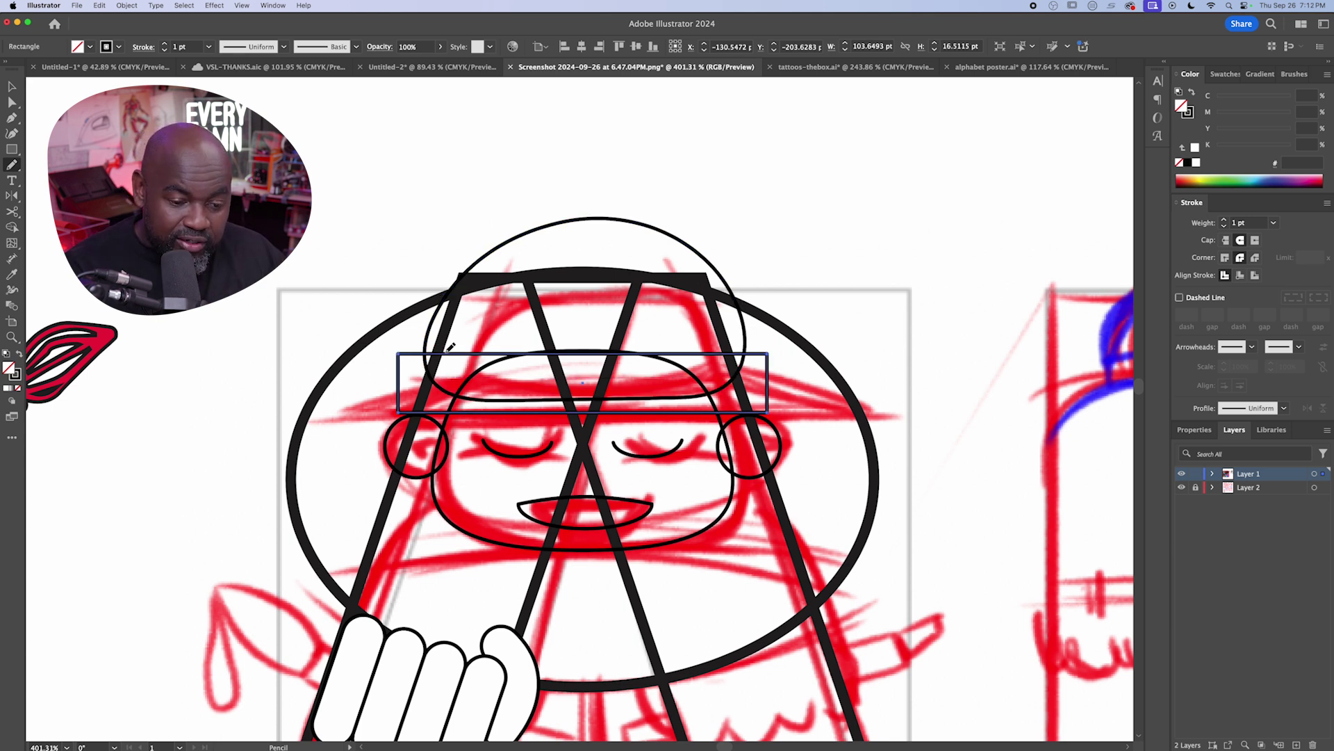
pyautogui.moveTo(411, 375)
pyautogui.mouseDown()
pyautogui.moveTo(402, 407)
pyautogui.moveTo(445, 412)
pyautogui.mouseUp()
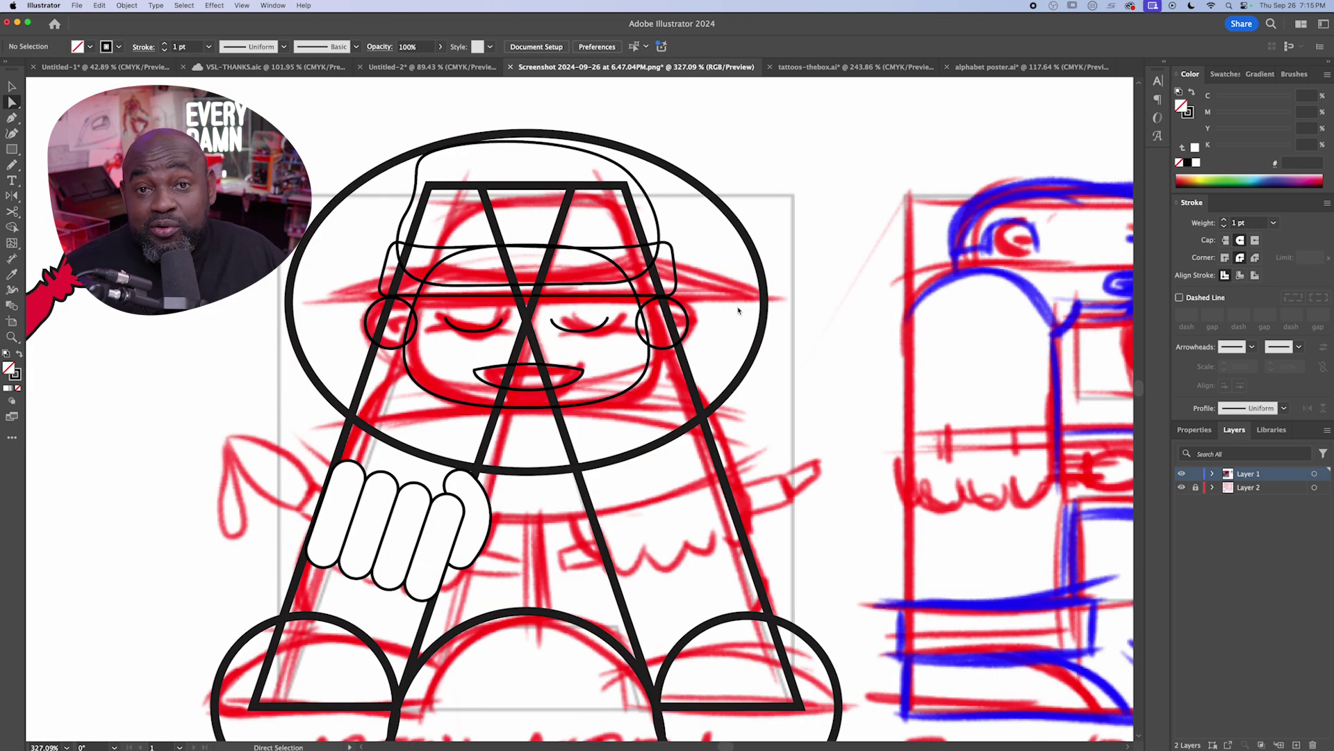
# - Draw a slanted four-sided arm outline from the hand's wrist up to the top of the letter A
pyautogui.press('p')
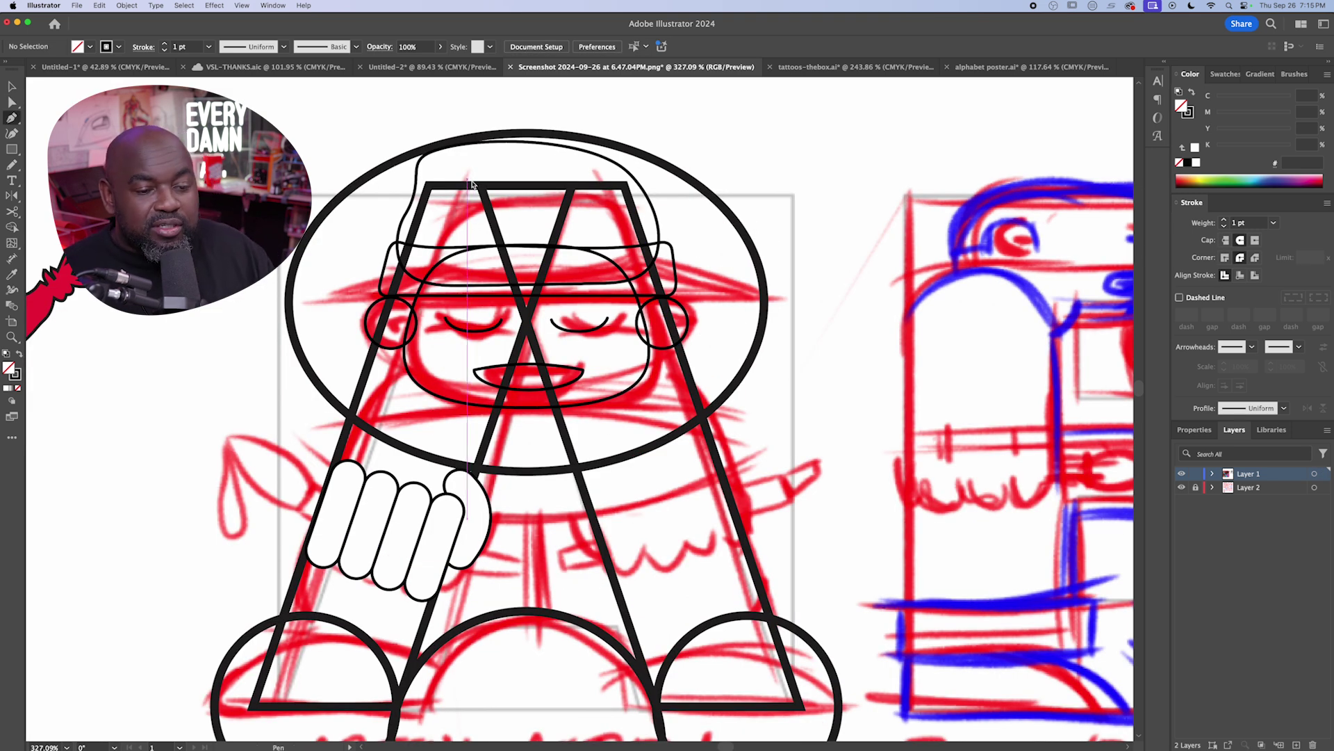
pyautogui.click(398, 172)
pyautogui.click(599, 169)
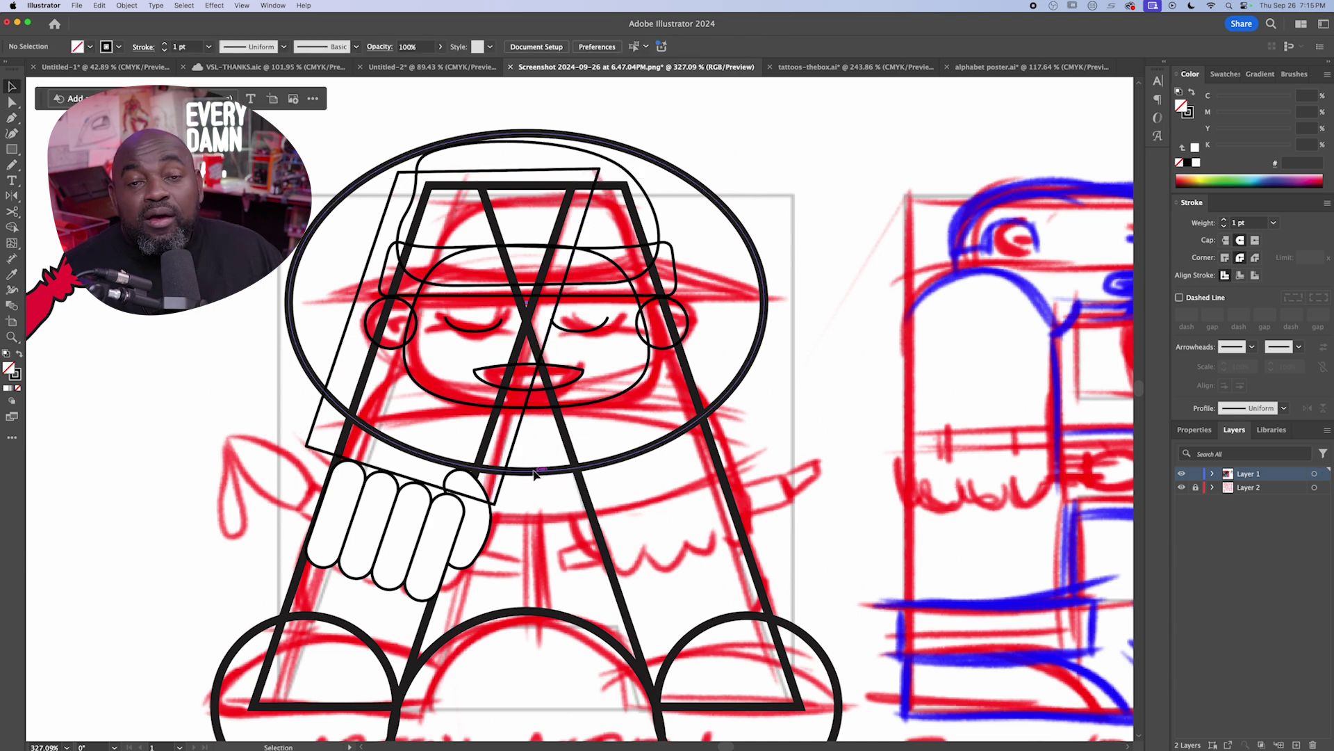
# - Duplicate the large ellipse slightly downward and widen the copy evenly on both sides
pyautogui.moveTo(534, 473); pyautogui.dragTo(546, 526)
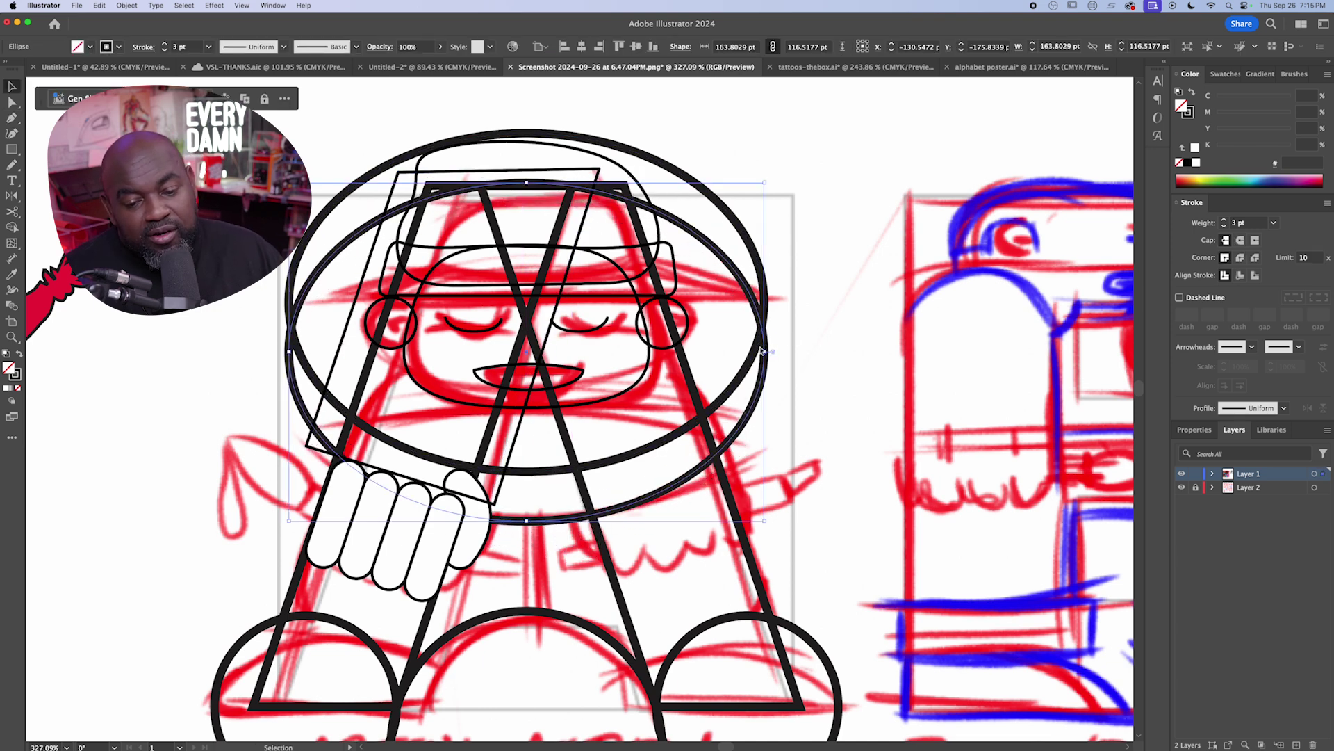
pyautogui.moveTo(761, 351); pyautogui.dragTo(818, 345)
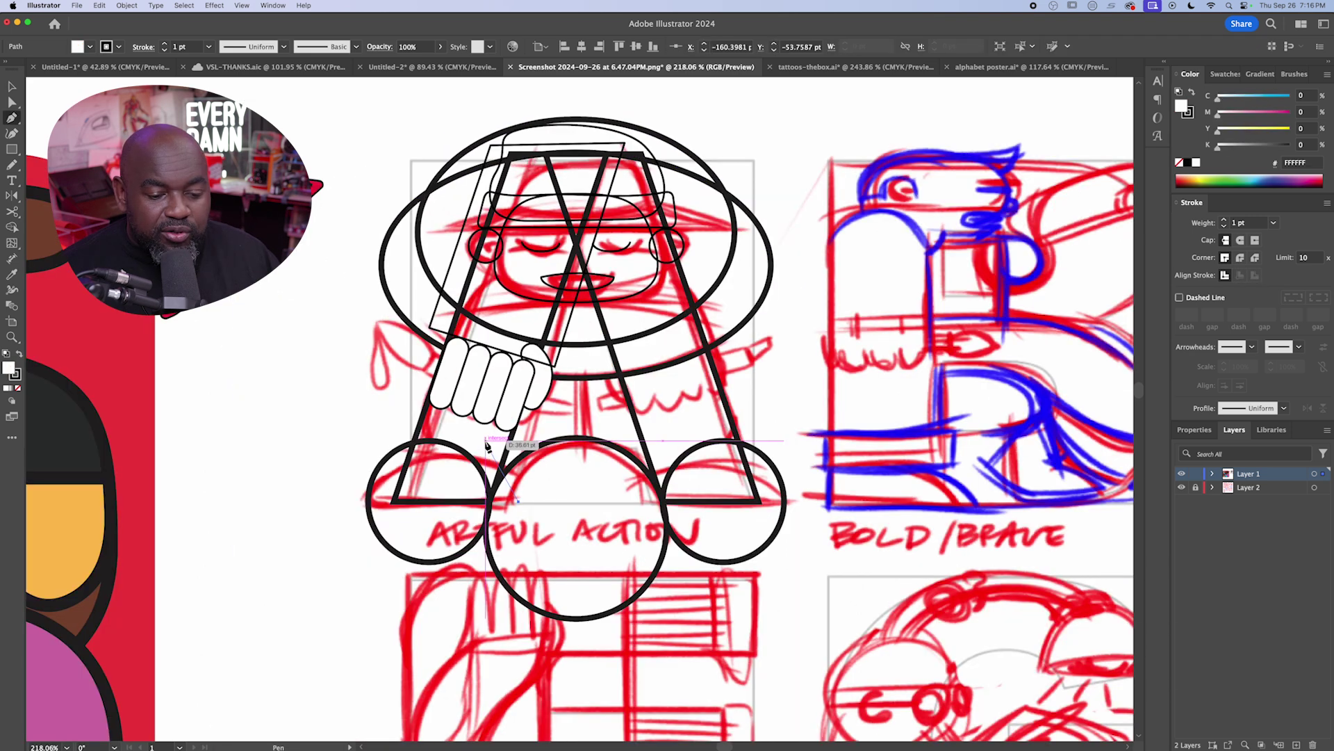
# - Draw a white-filled four-sided shape over the sketched left foot and toggle the outline view
pyautogui.click(481, 435)
pyautogui.click(394, 420)
pyautogui.click(310, 501)
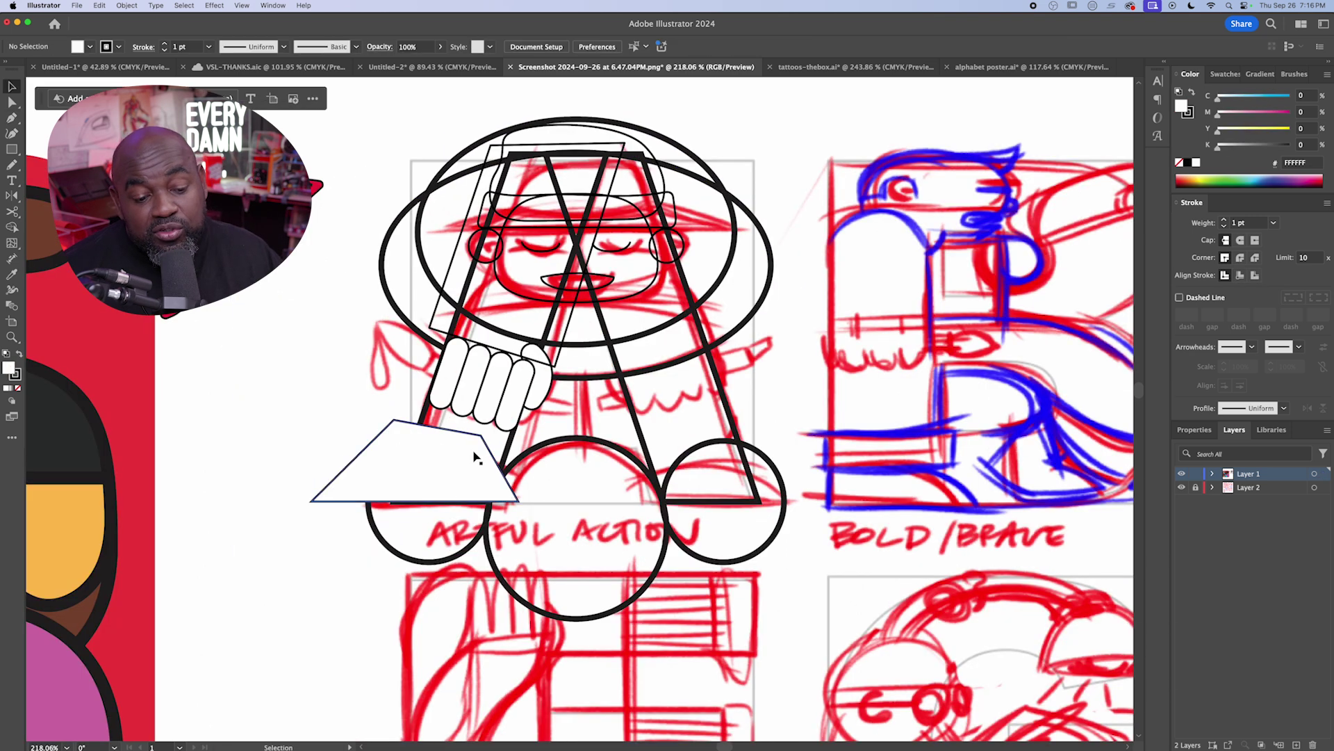
pyautogui.press('super+y')
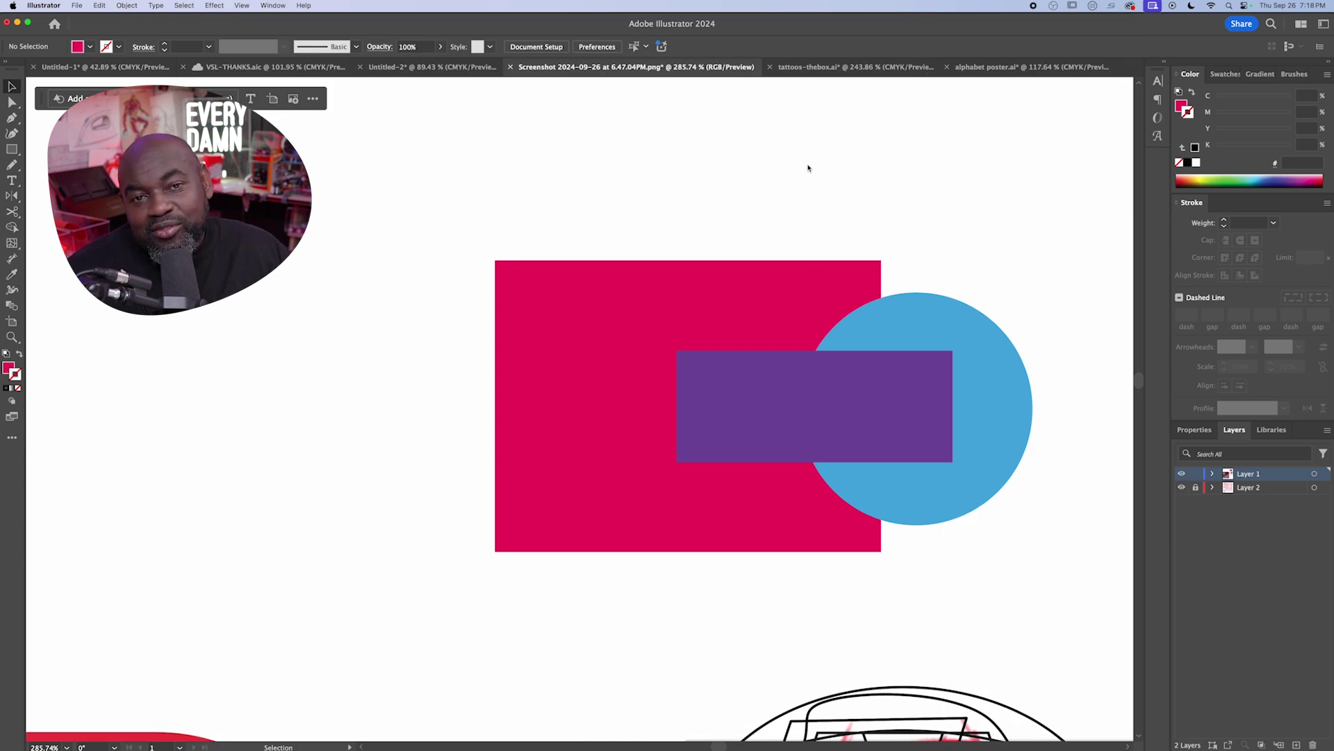
# - Separate the pink rectangle's uncovered area from the overlapping practice shapes with Shape Builder and move it up and away
pyautogui.press('super+a')
pyautogui.hotkey('shift', 'm')
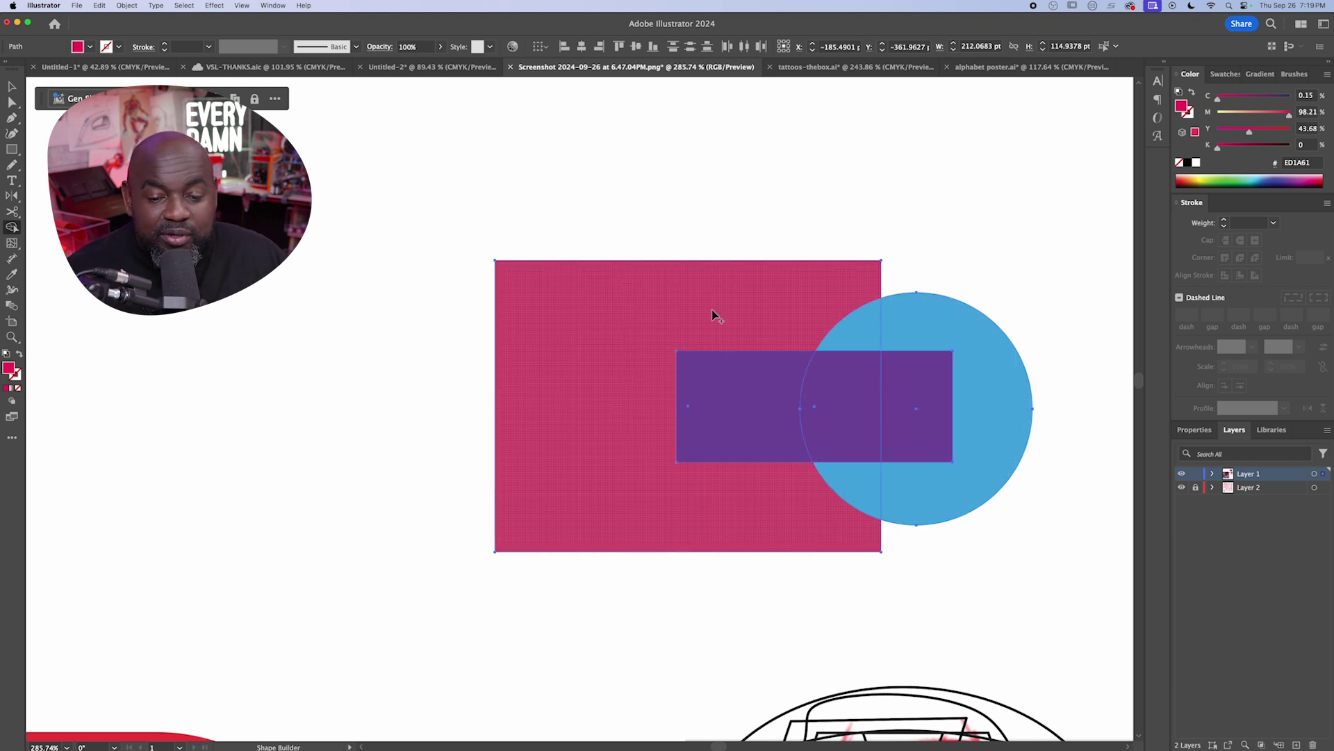
pyautogui.press('v')
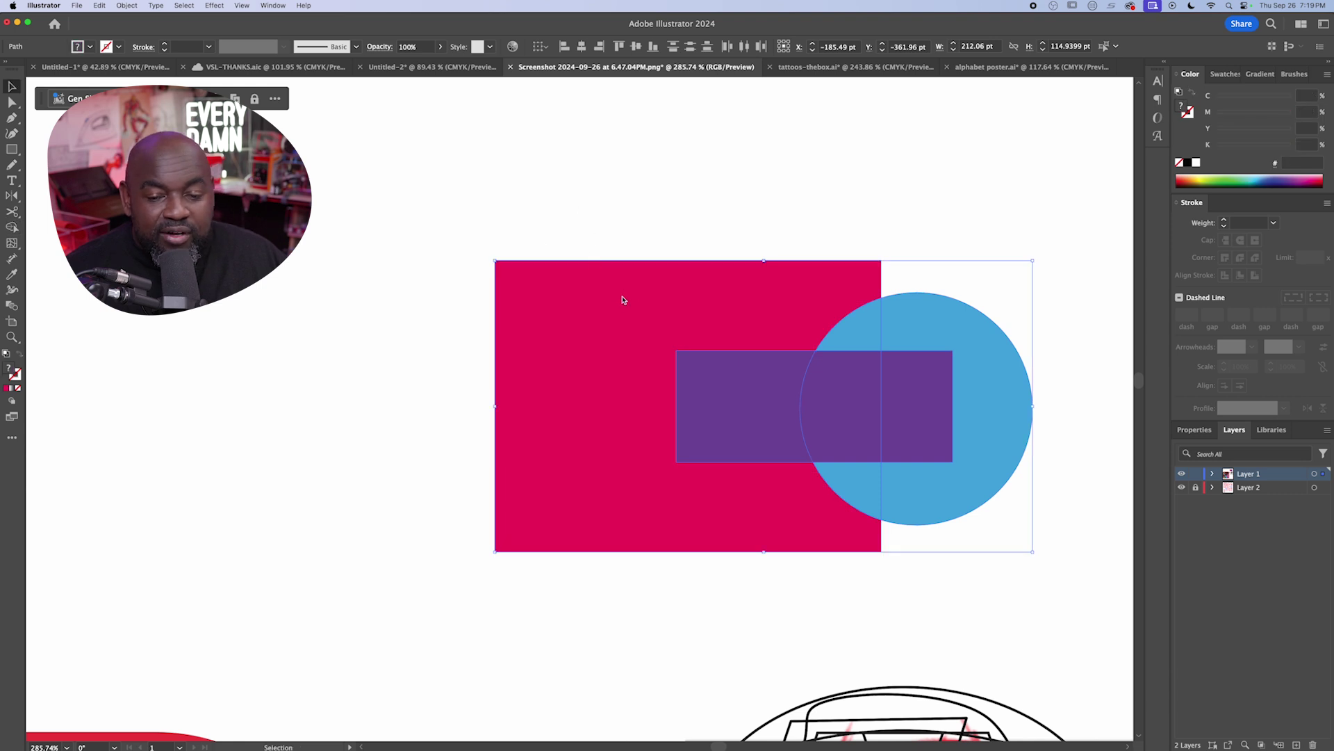
pyautogui.moveTo(624, 300); pyautogui.dragTo(380, 214)
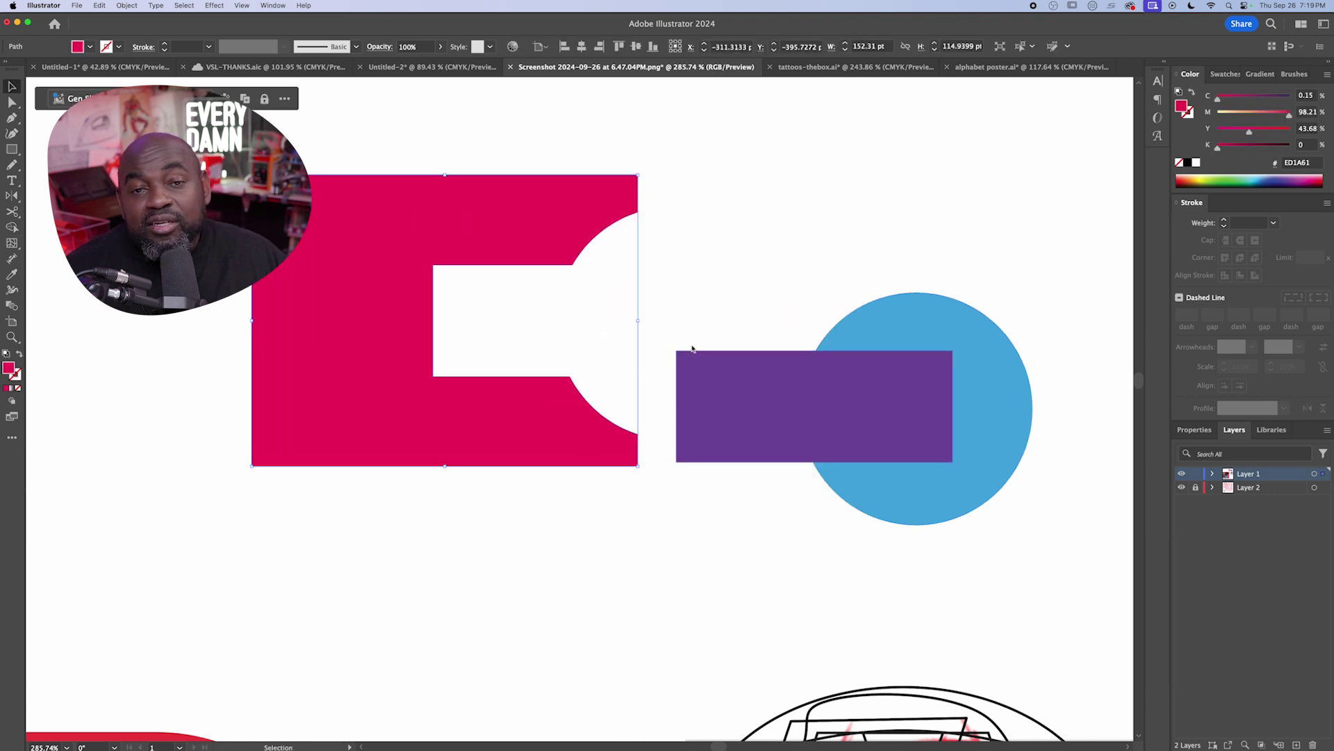
# - Undo the pink piece's move, move it a shorter distance up and away, and undo that move too
pyautogui.hotkey('ctrl', 'z')
pyautogui.press('a')
pyautogui.moveTo(780, 319); pyautogui.dragTo(718, 266)
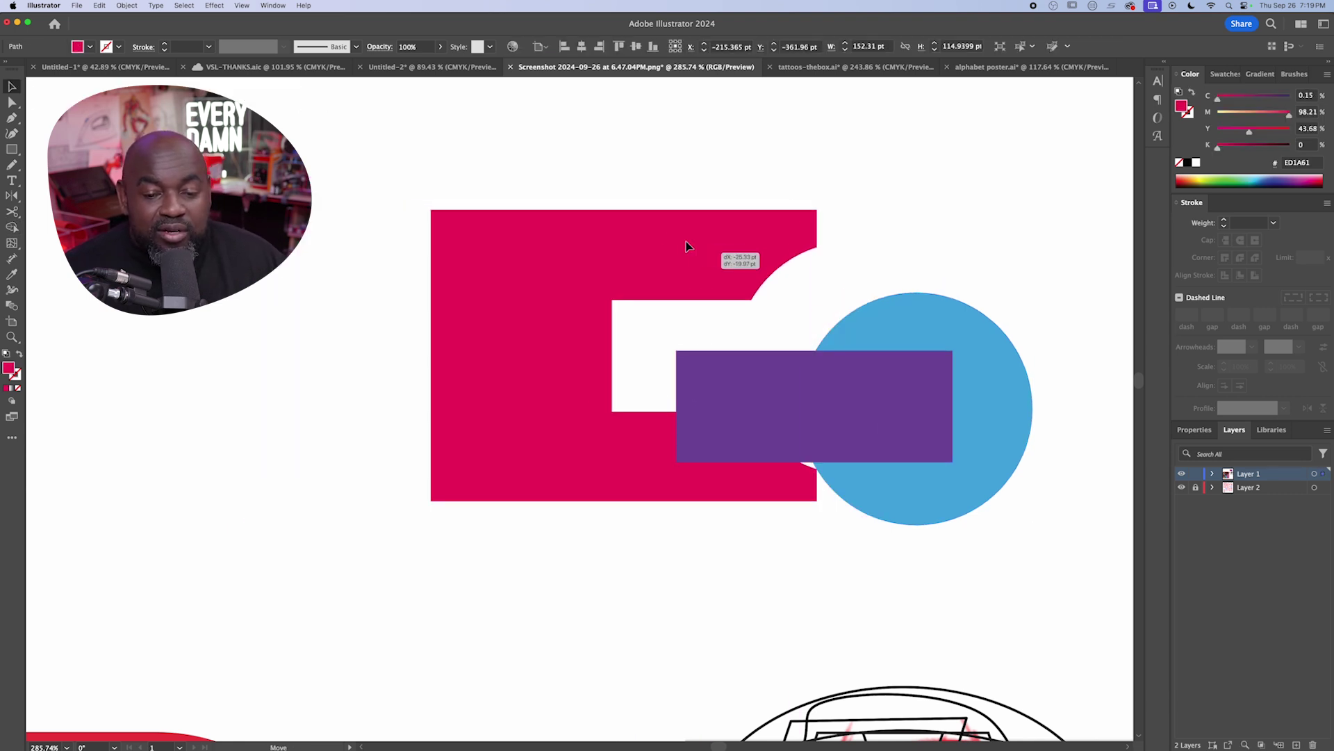
pyautogui.hotkey('ctrl', 'z')
pyautogui.hotkey('ctrl', 'z')
pyautogui.press('v')
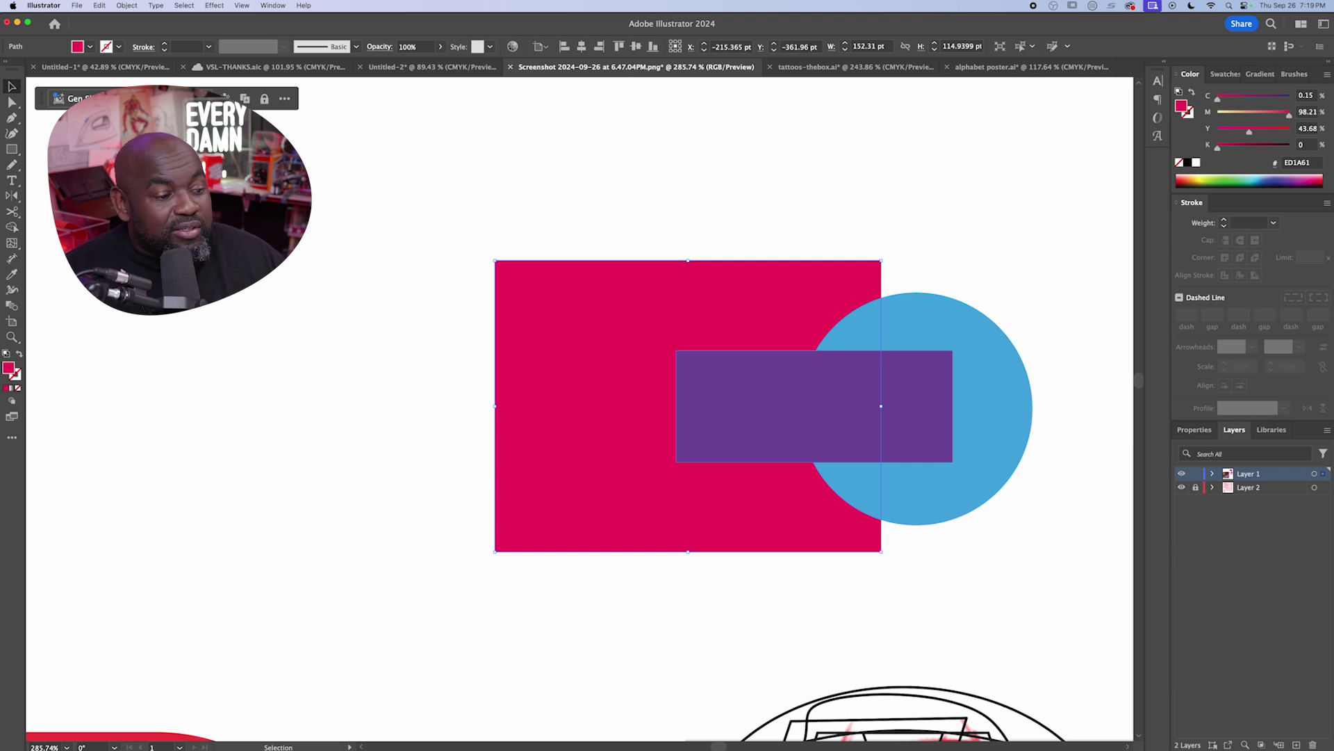
# - Select the purple rectangle and the pink shape and merge them with Shape Builder
pyautogui.hotkey('shift', 'm')
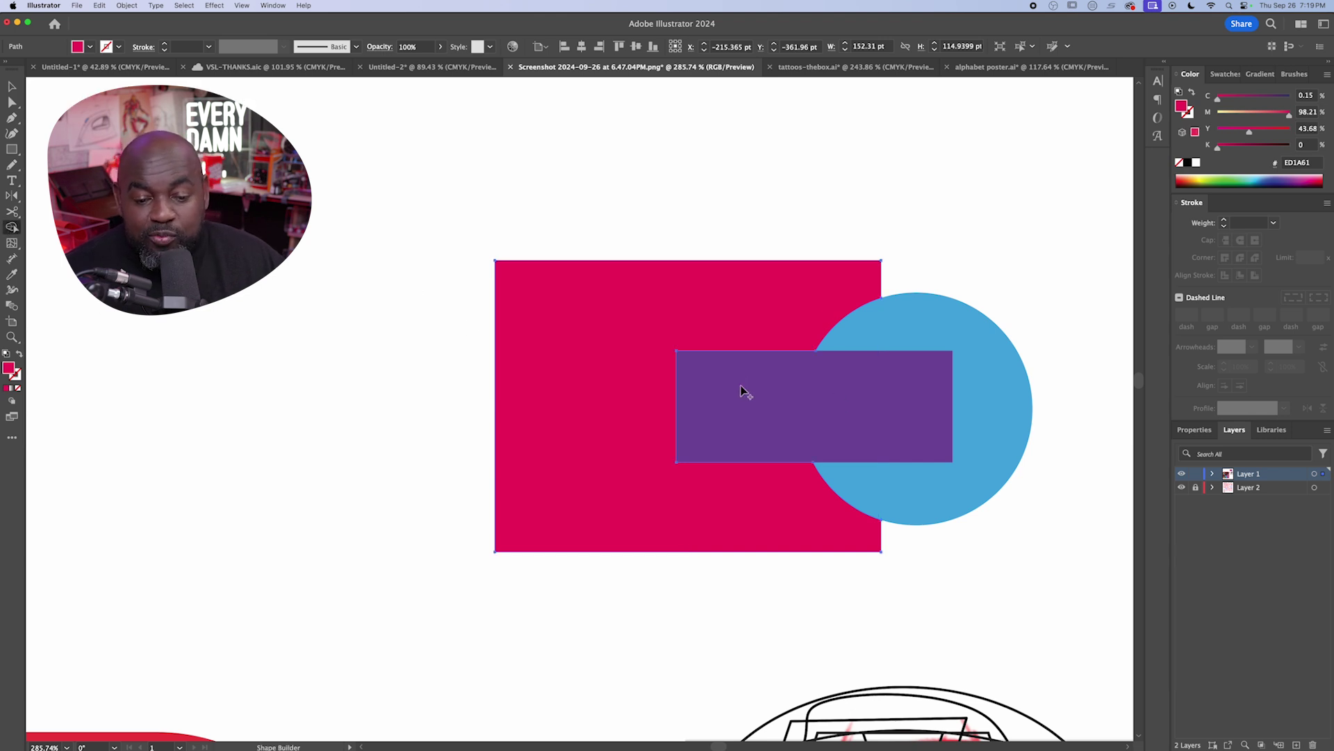
pyautogui.keyDown('super'); pyautogui.click(719, 382); pyautogui.keyUp('super')
pyautogui.keyDown('shift'); pyautogui.keyDown('super'); pyautogui.click(719, 328); pyautogui.keyUp('super'); pyautogui.keyUp('shift')
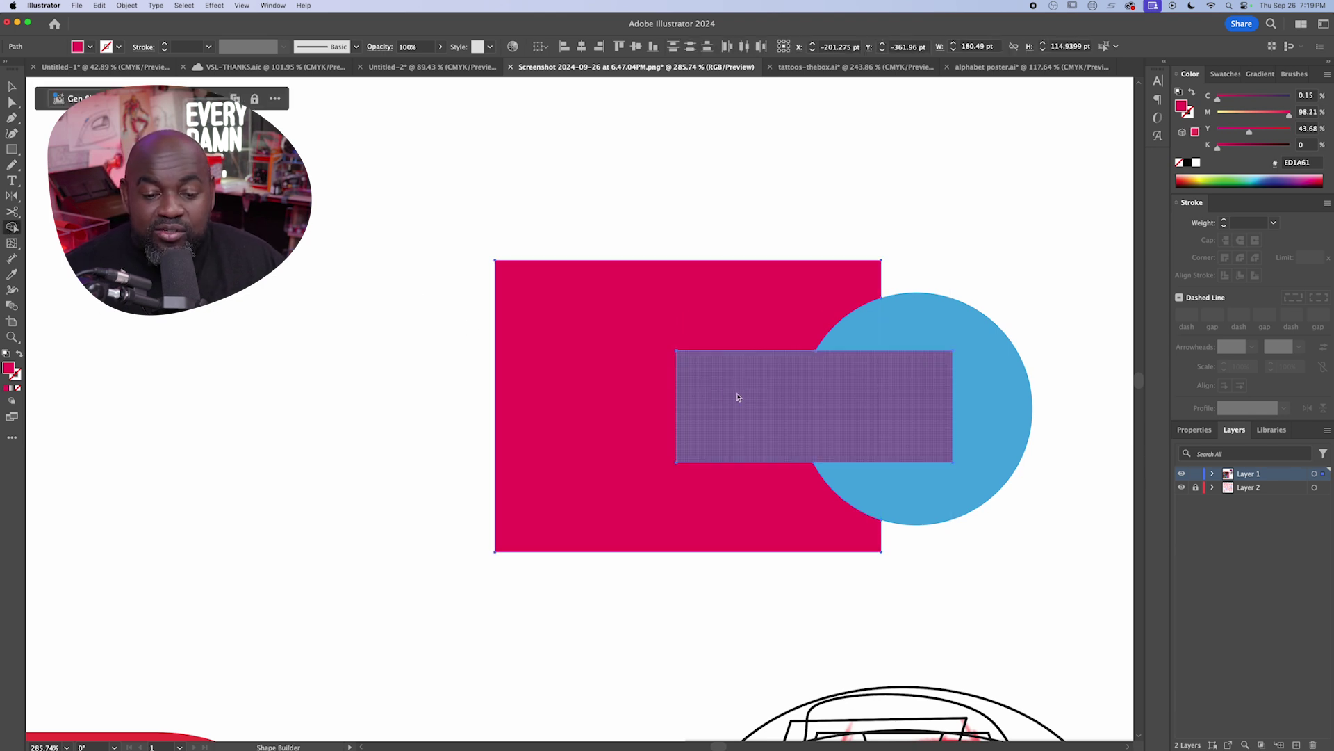
pyautogui.moveTo(743, 410); pyautogui.dragTo(631, 397)
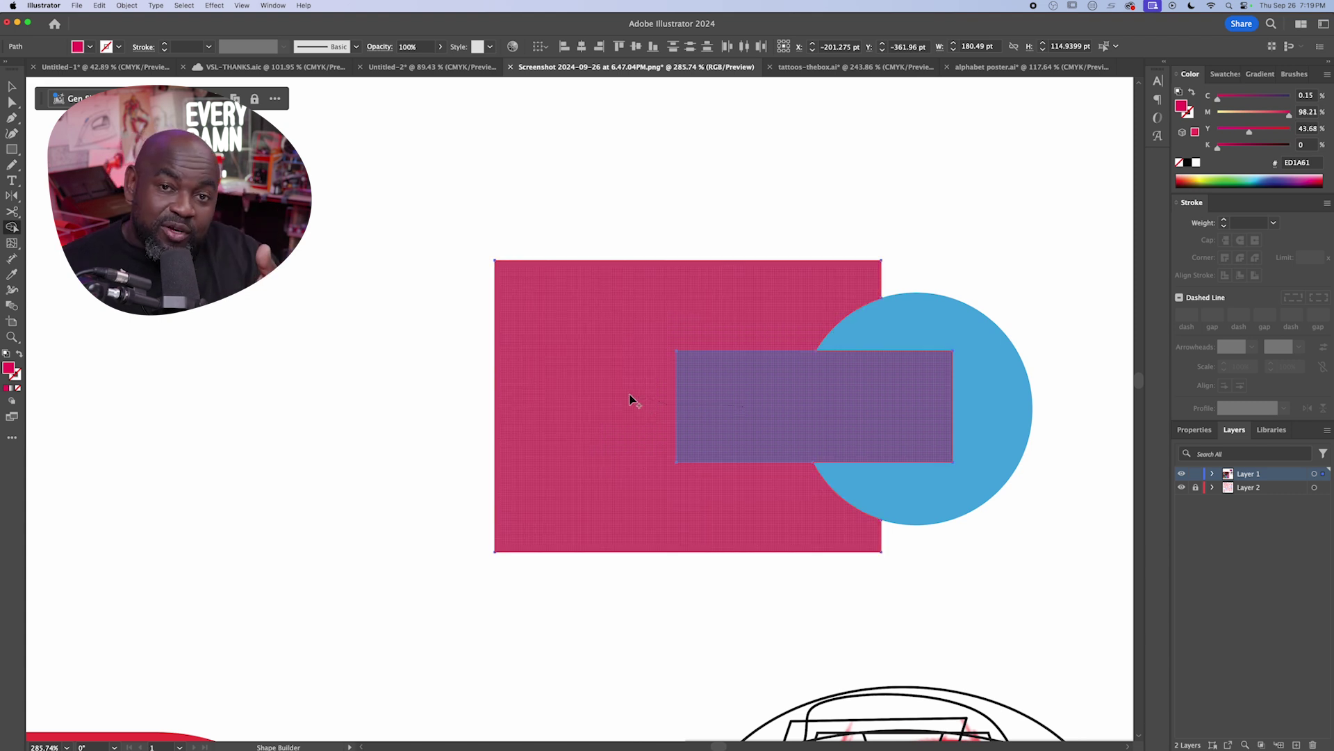
pyautogui.moveTo(629, 394); pyautogui.dragTo(630, 394)
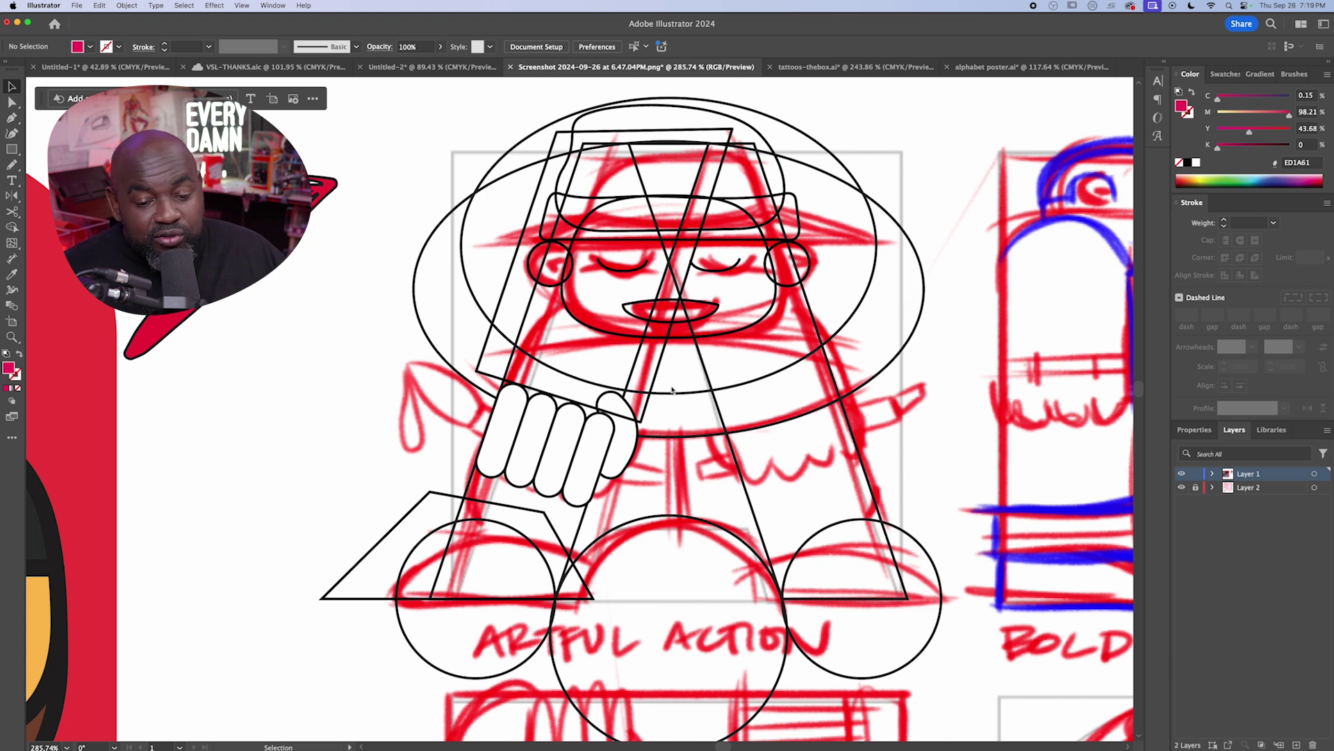
# - Trim the slanted arm outline to the edges of the letter A's left leg with Shape Builder
pyautogui.click(652, 387)
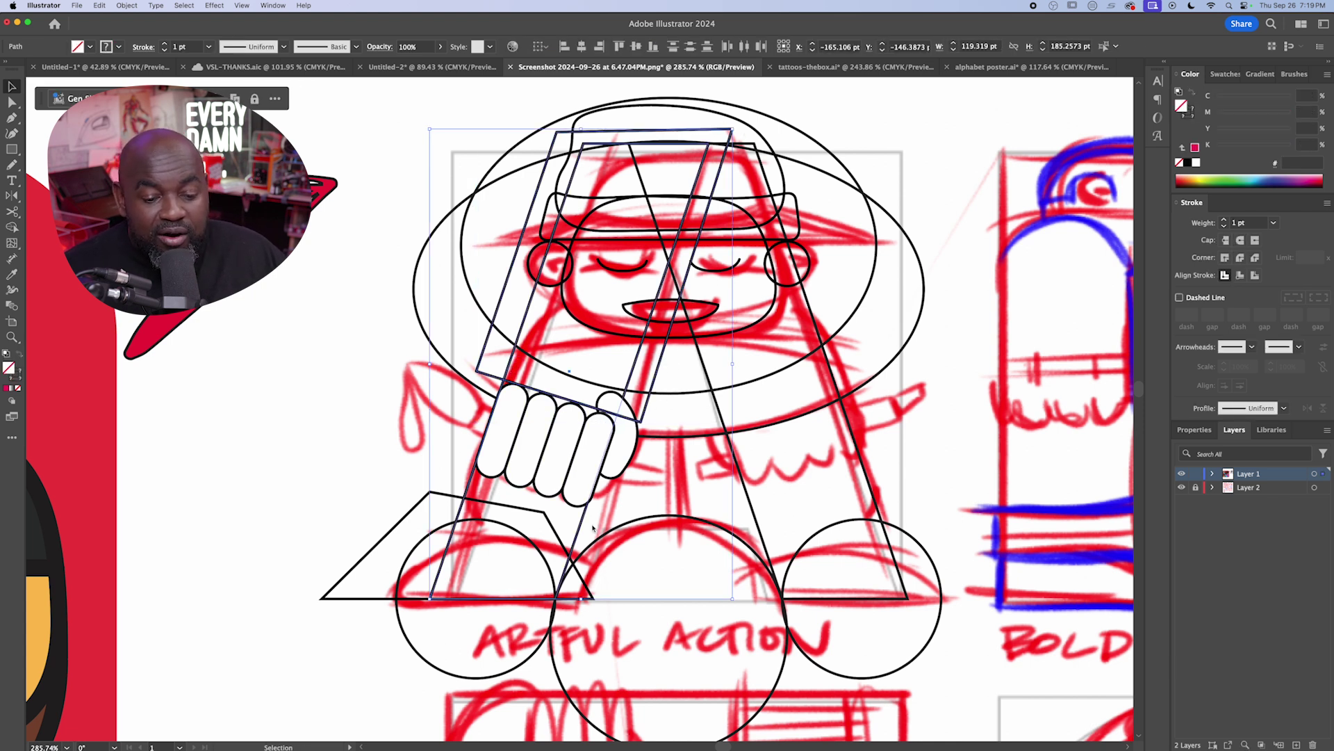
pyautogui.hotkey('shift', 'm')
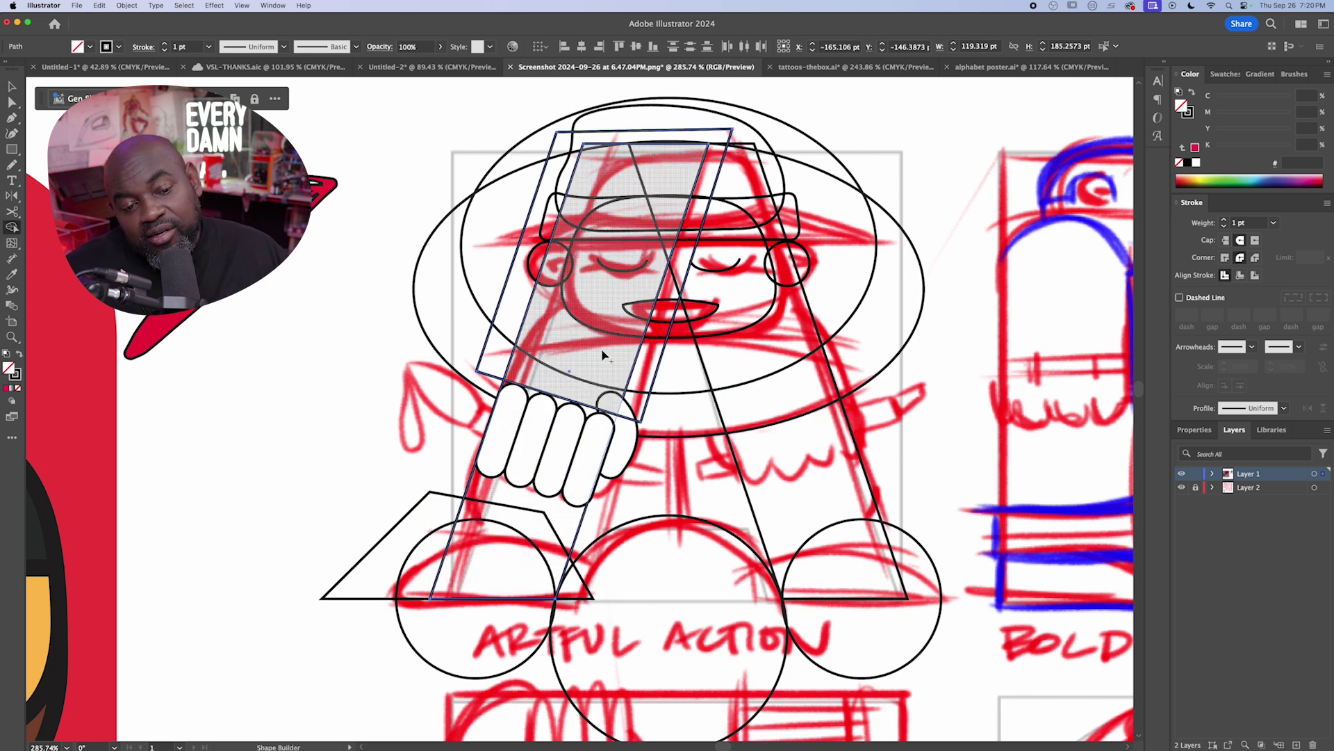
pyautogui.press('v')
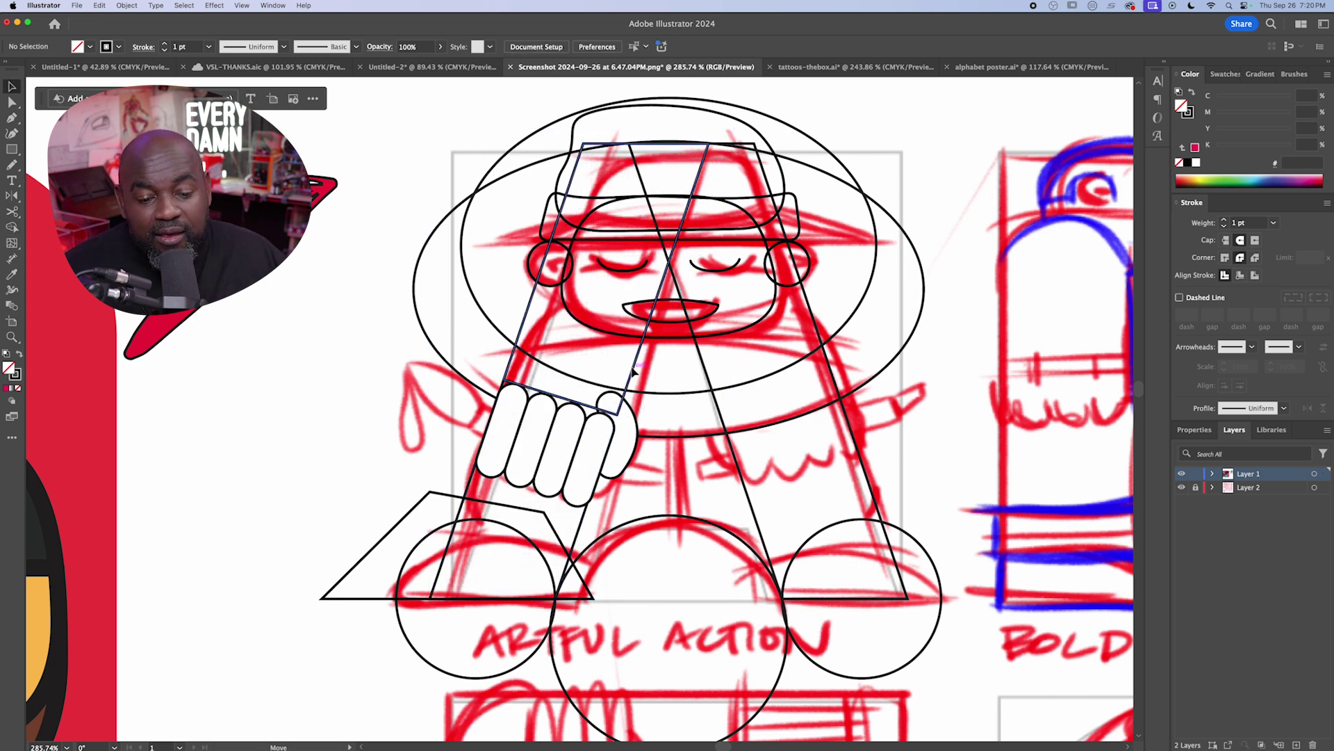
pyautogui.moveTo(598, 354); pyautogui.dragTo(628, 355)
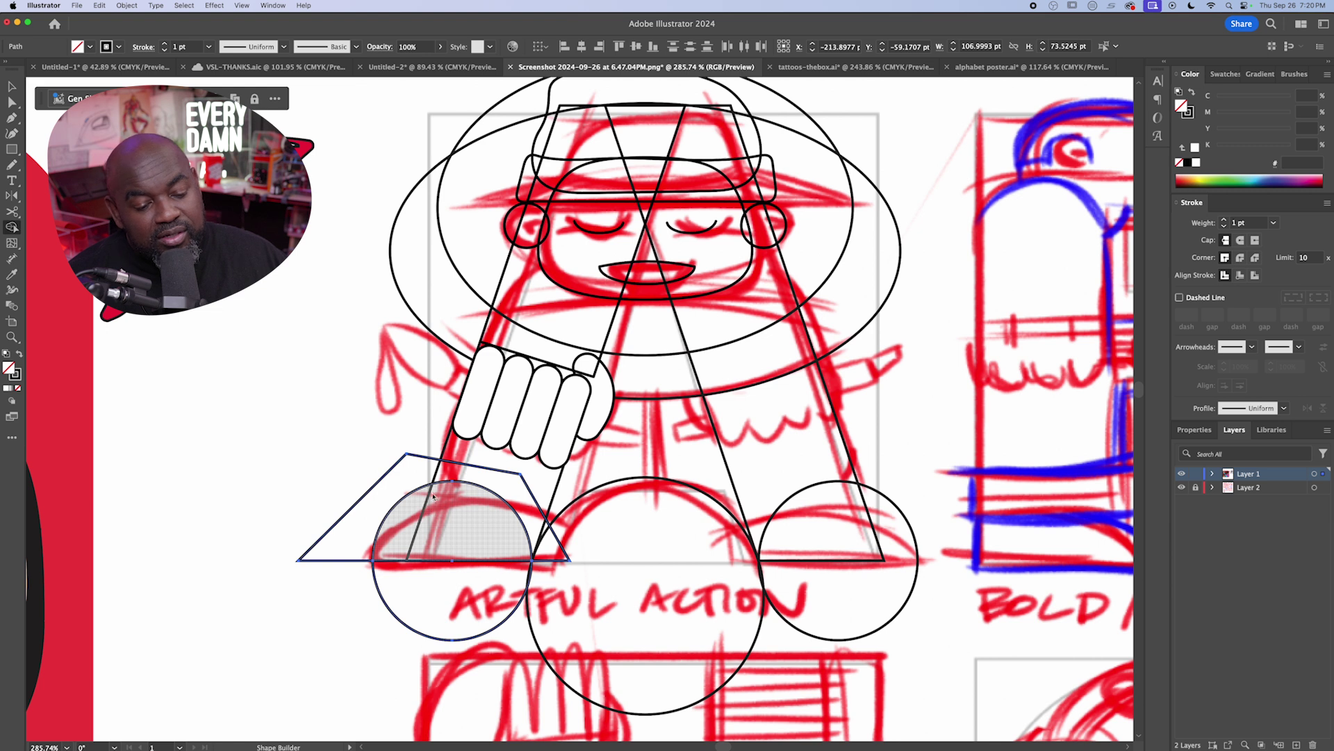
# - Cut the upper half-circle of the left foot out with Shape Builder and delete the leftover four-sided outline around it
pyautogui.click(400, 519)
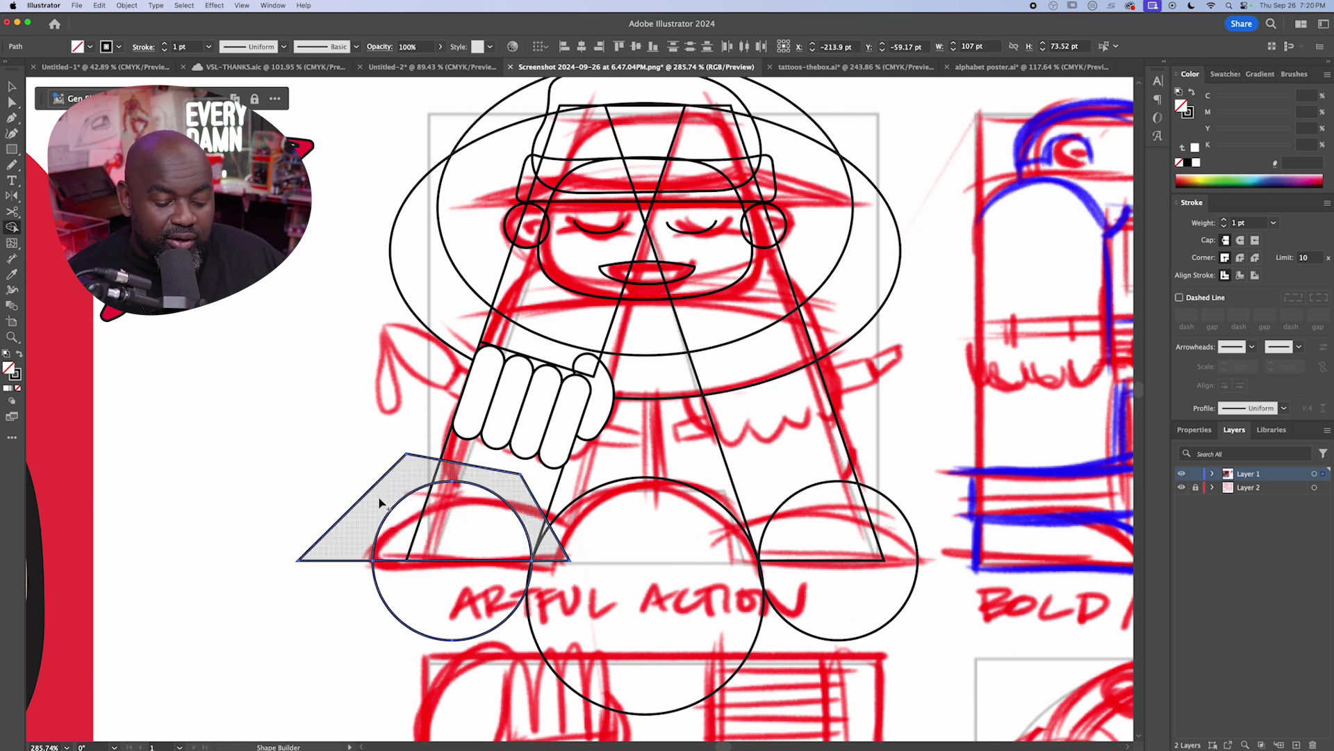
pyautogui.press('v')
pyautogui.click(298, 519)
pyautogui.click(300, 558)
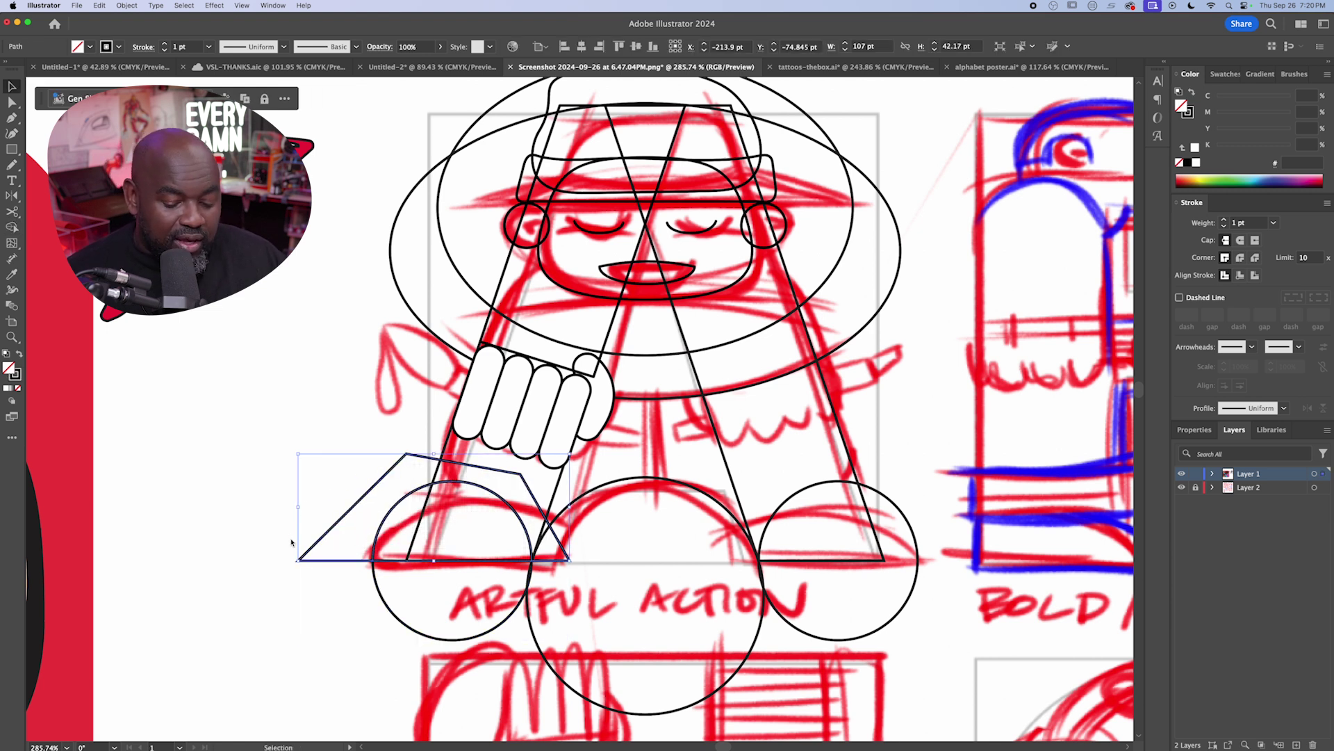
pyautogui.click(288, 542)
pyautogui.press('Delete')
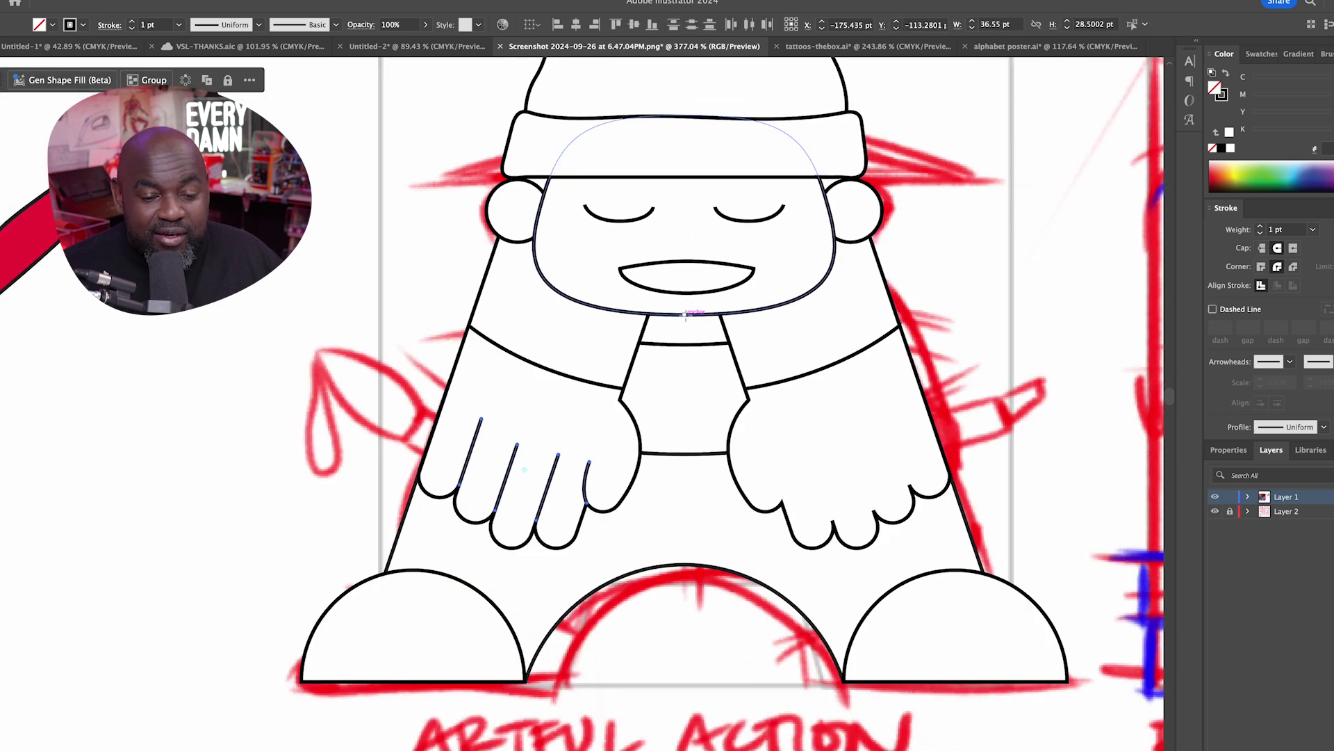
# - Mirror a copy of the left hand's finger lines across the face's vertical center onto the right hand
pyautogui.click(685, 314)
pyautogui.moveTo(698, 351); pyautogui.dragTo(678, 381)
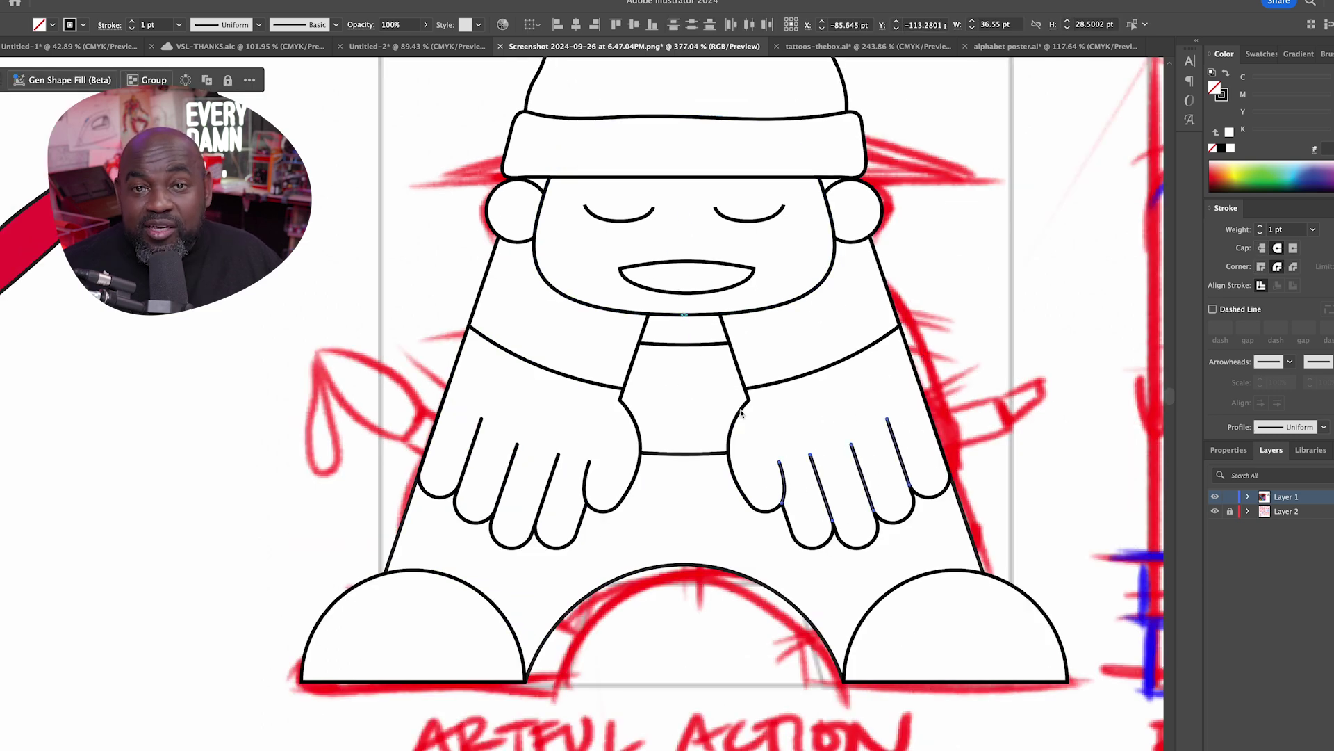
pyautogui.click(684, 571)
pyautogui.scroll(-4, 550, 510)
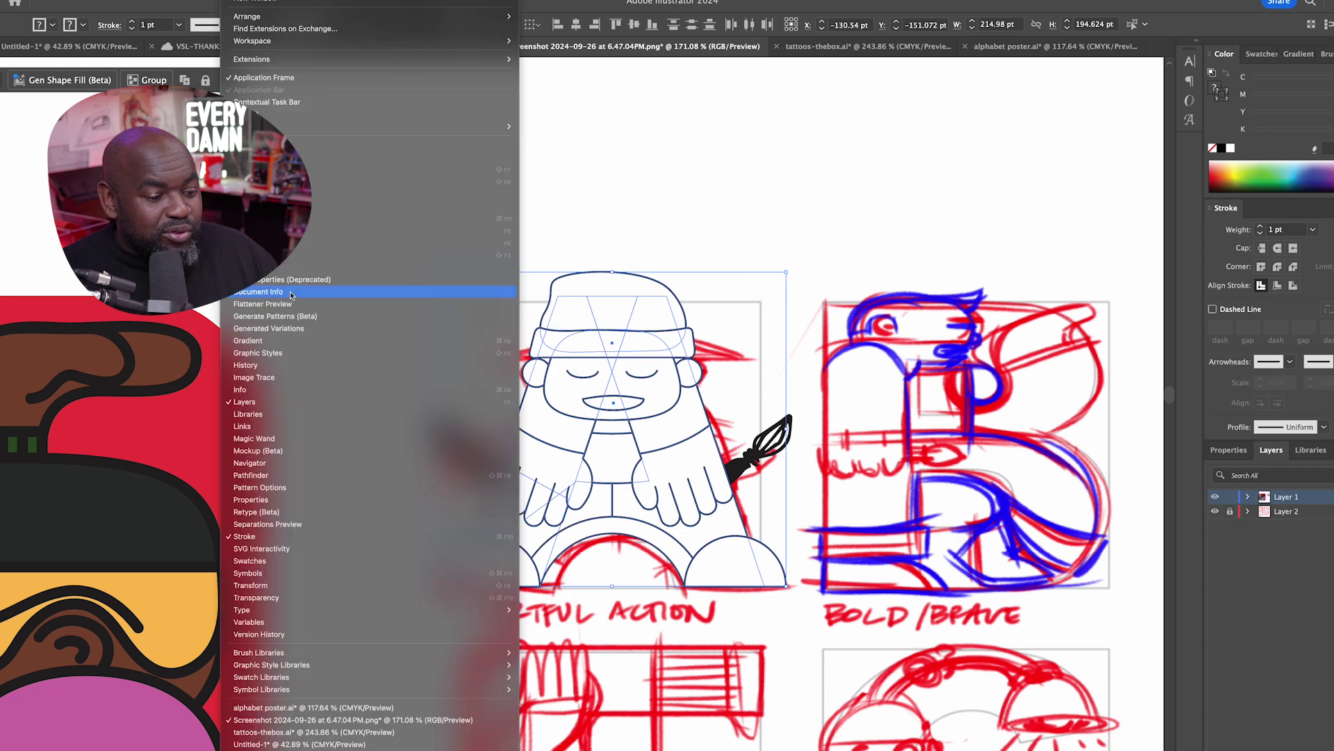
# - Unite all the selected character shapes into one silhouette with Pathfinder
pyautogui.click(274, 477)
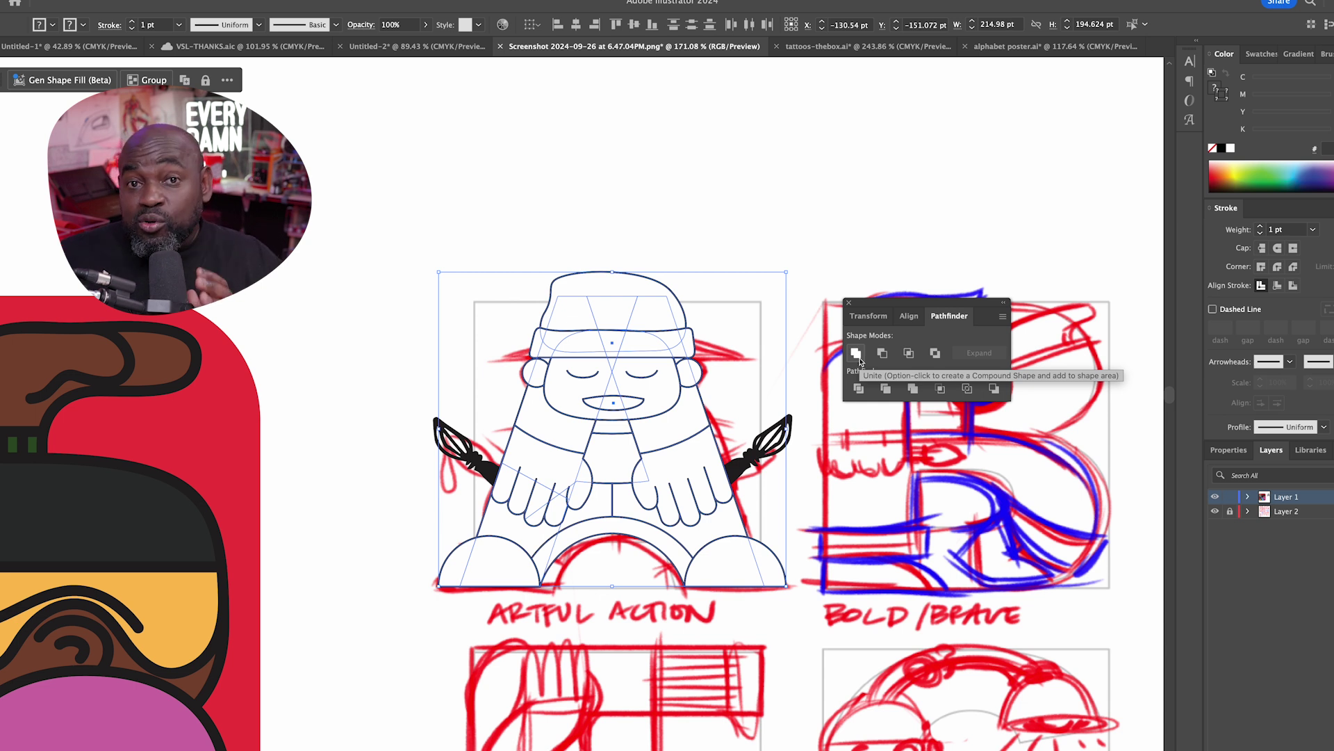
pyautogui.click(859, 360)
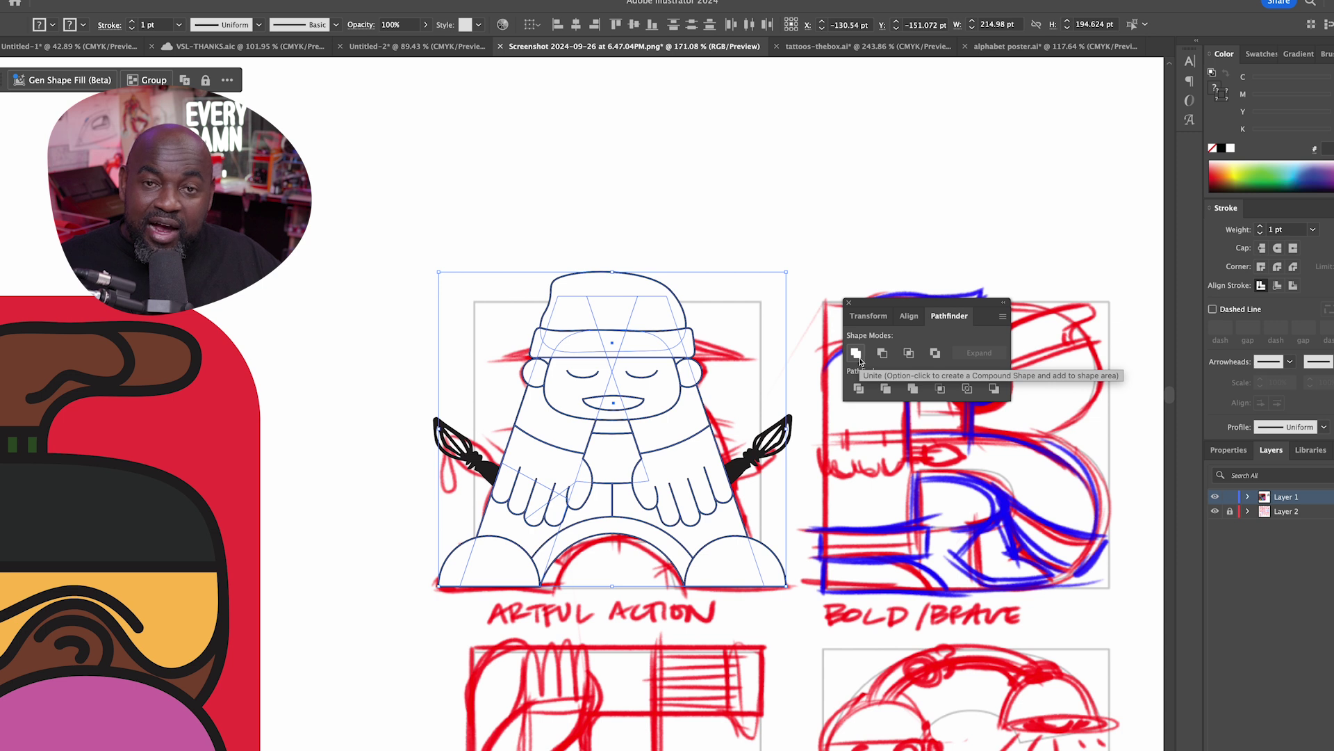
pyautogui.click(862, 359)
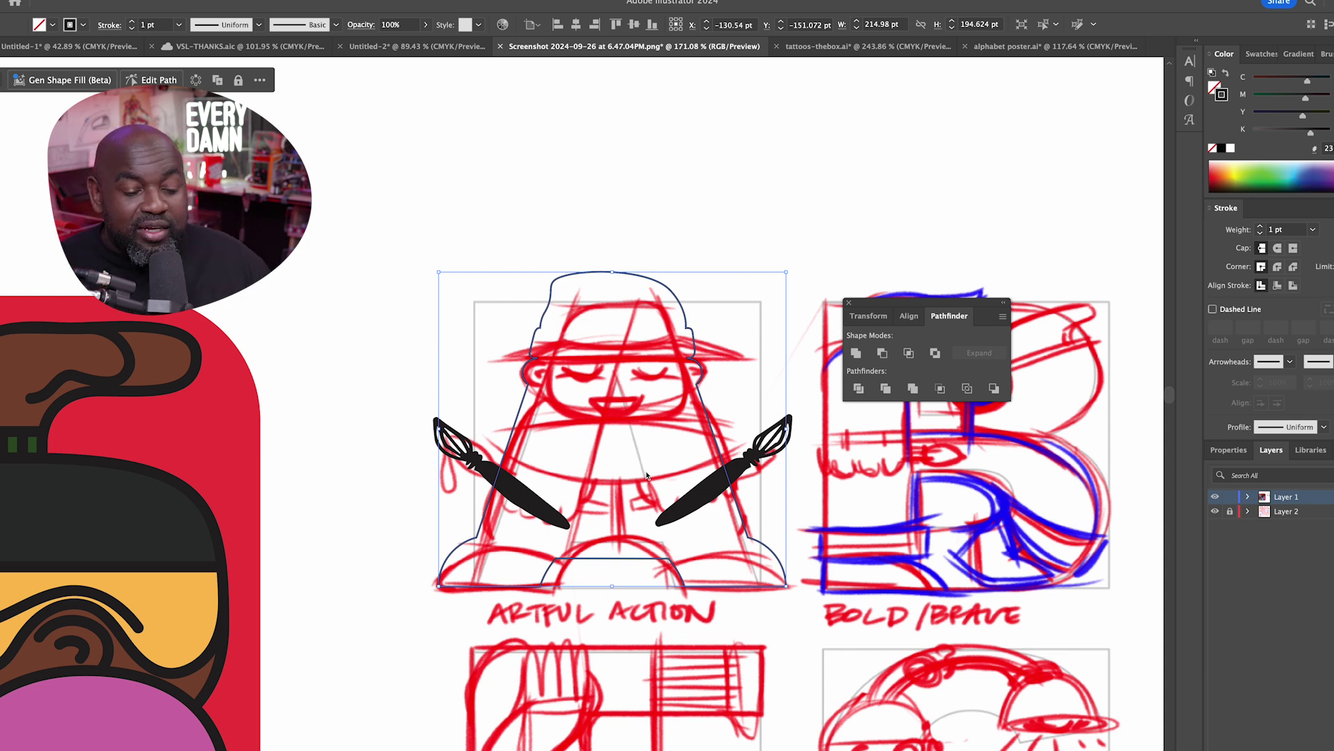
# - Set the character silhouette's stroke weight to 3 pt and align the stroke to the outside
pyautogui.press('a')
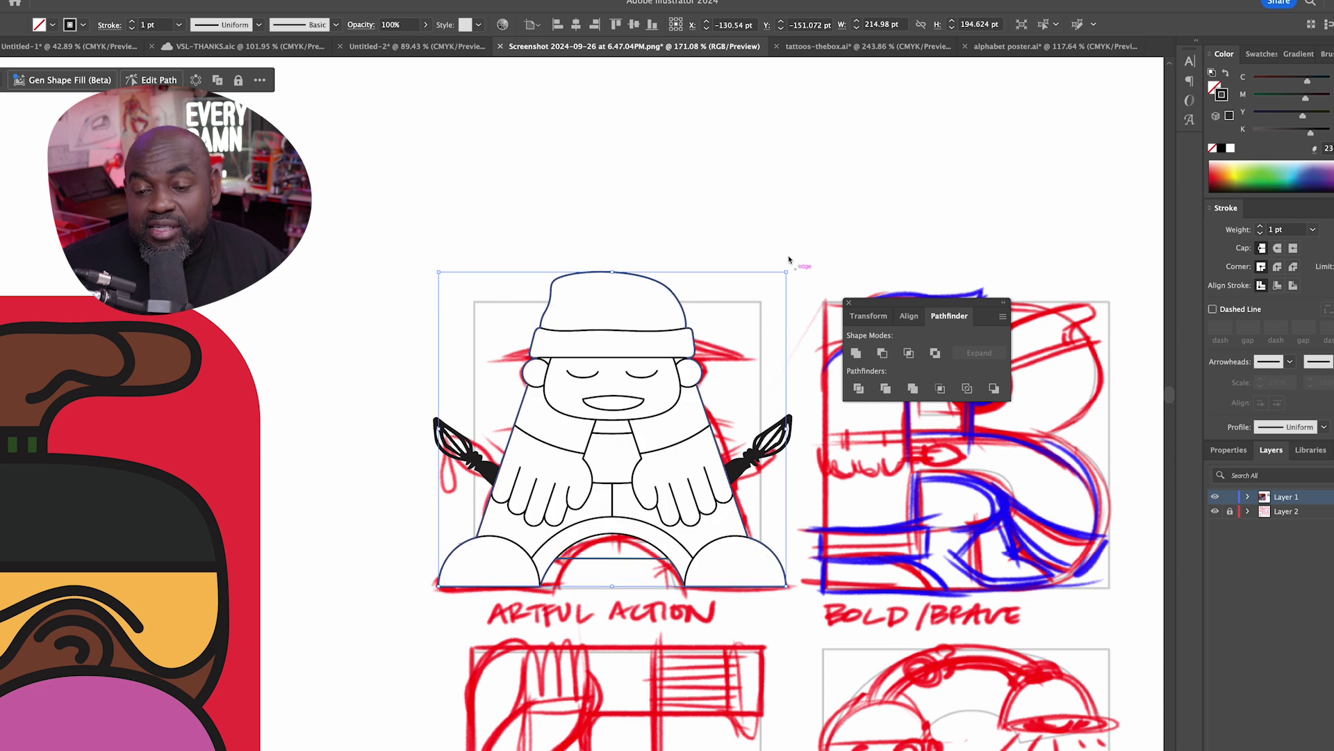
pyautogui.click(1261, 227)
pyautogui.click(1261, 227)
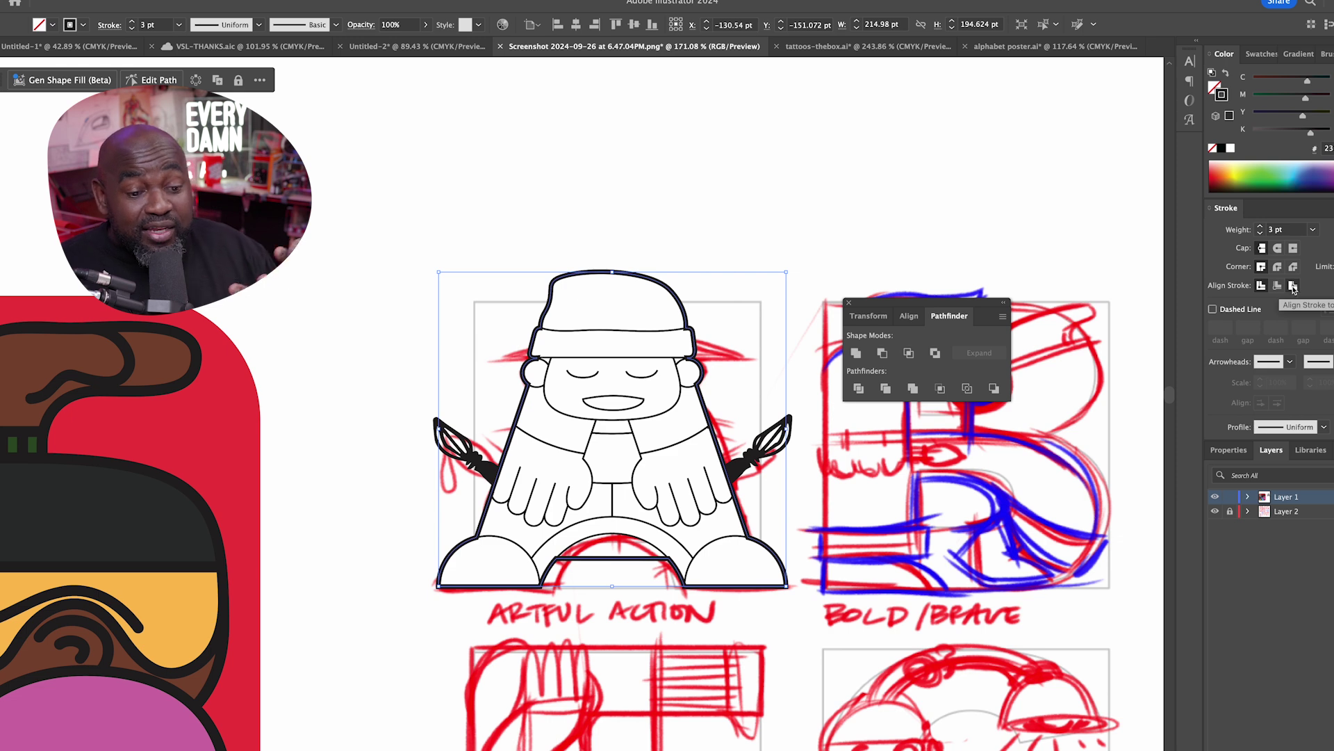
pyautogui.click(1293, 286)
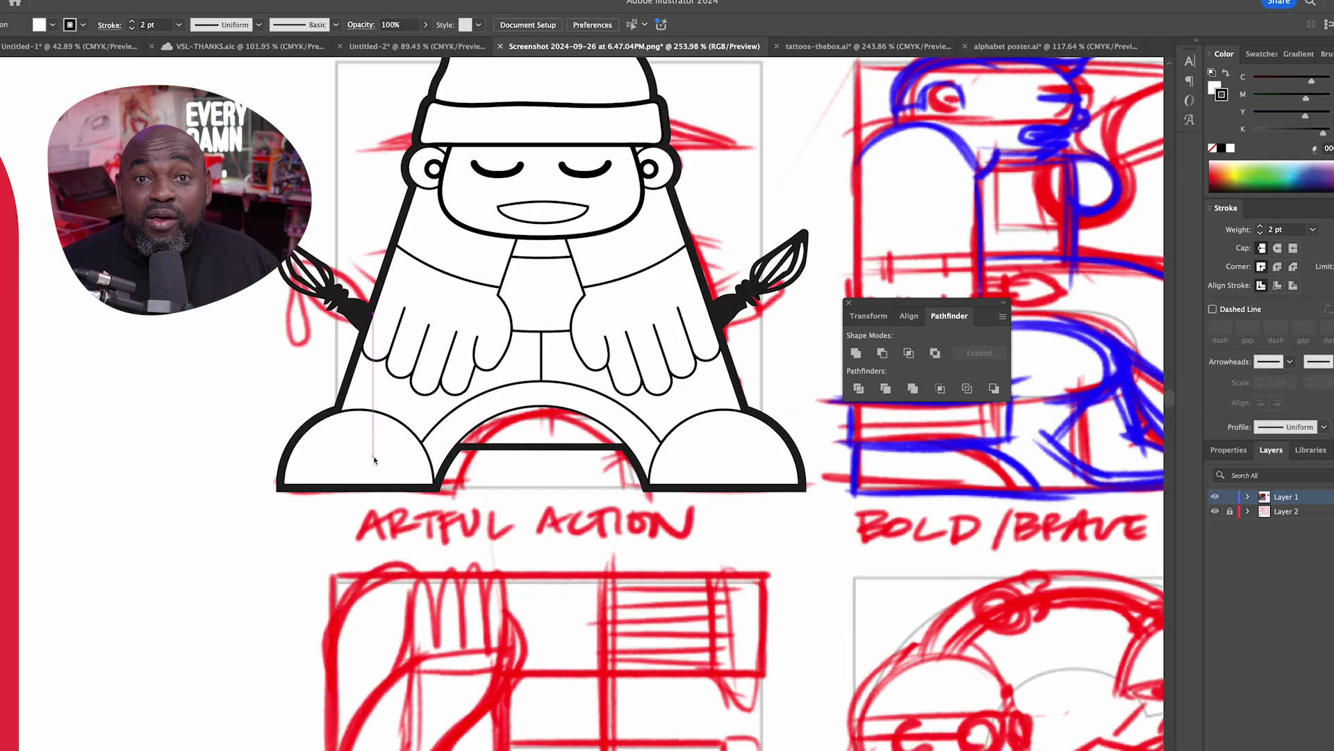
# - Draw a straight 2 pt sole line across the left foot and duplicate it onto the right foot
pyautogui.moveTo(282, 467)
pyautogui.mouseDown()
pyautogui.moveTo(445, 465)
pyautogui.moveTo(432, 465)
pyautogui.mouseUp()
pyautogui.press('v')
pyautogui.moveTo(358, 465); pyautogui.dragTo(724, 465)
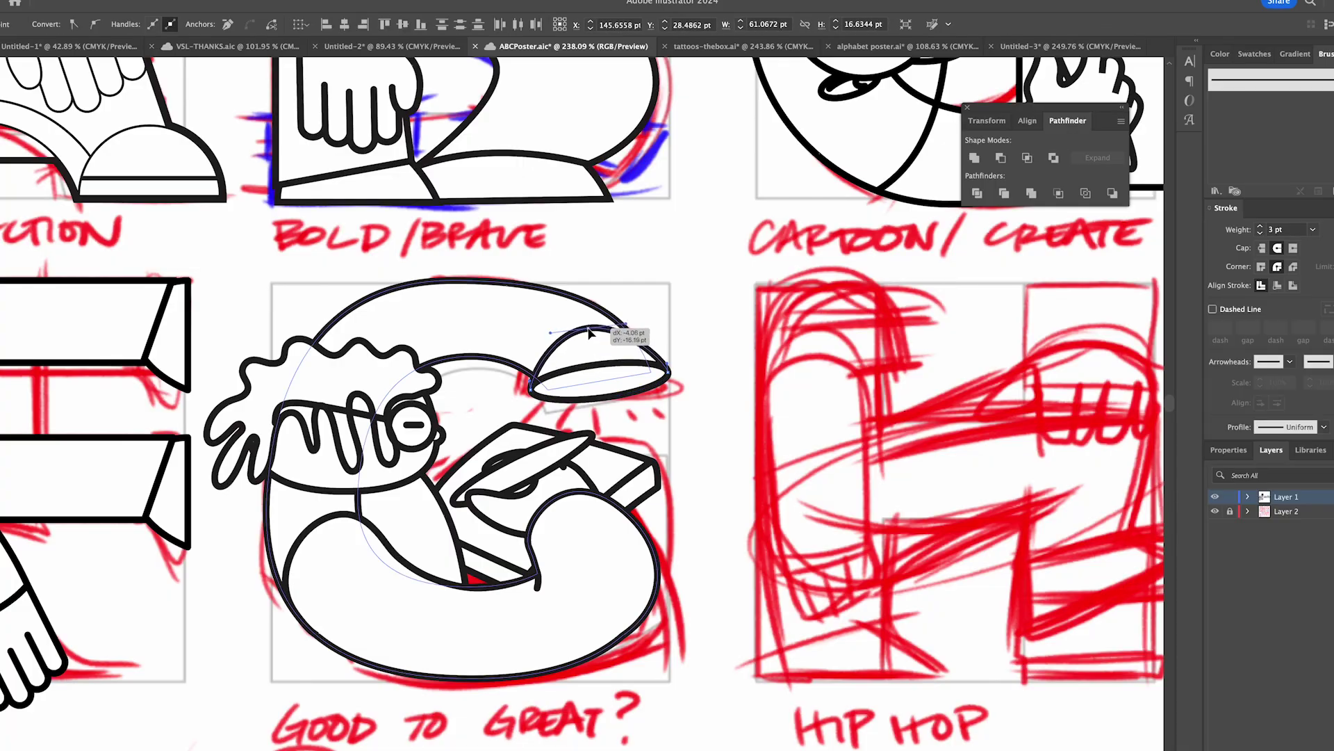
# - Reshape the curve of the letter G's lamp shade and shift the small circle near the pencil's tip straight down by about its diameter
pyautogui.moveTo(404, 643); pyautogui.dragTo(448, 643)
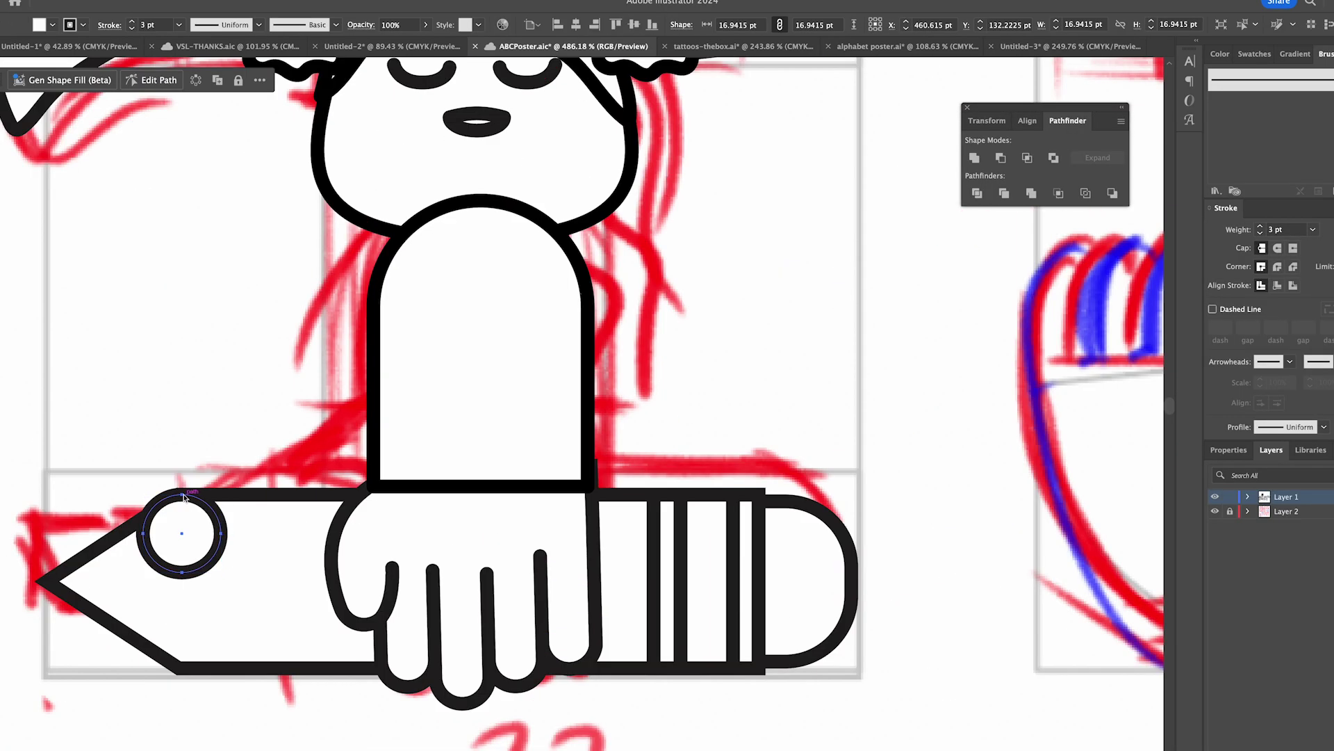
pyautogui.moveTo(193, 498); pyautogui.dragTo(194, 575)
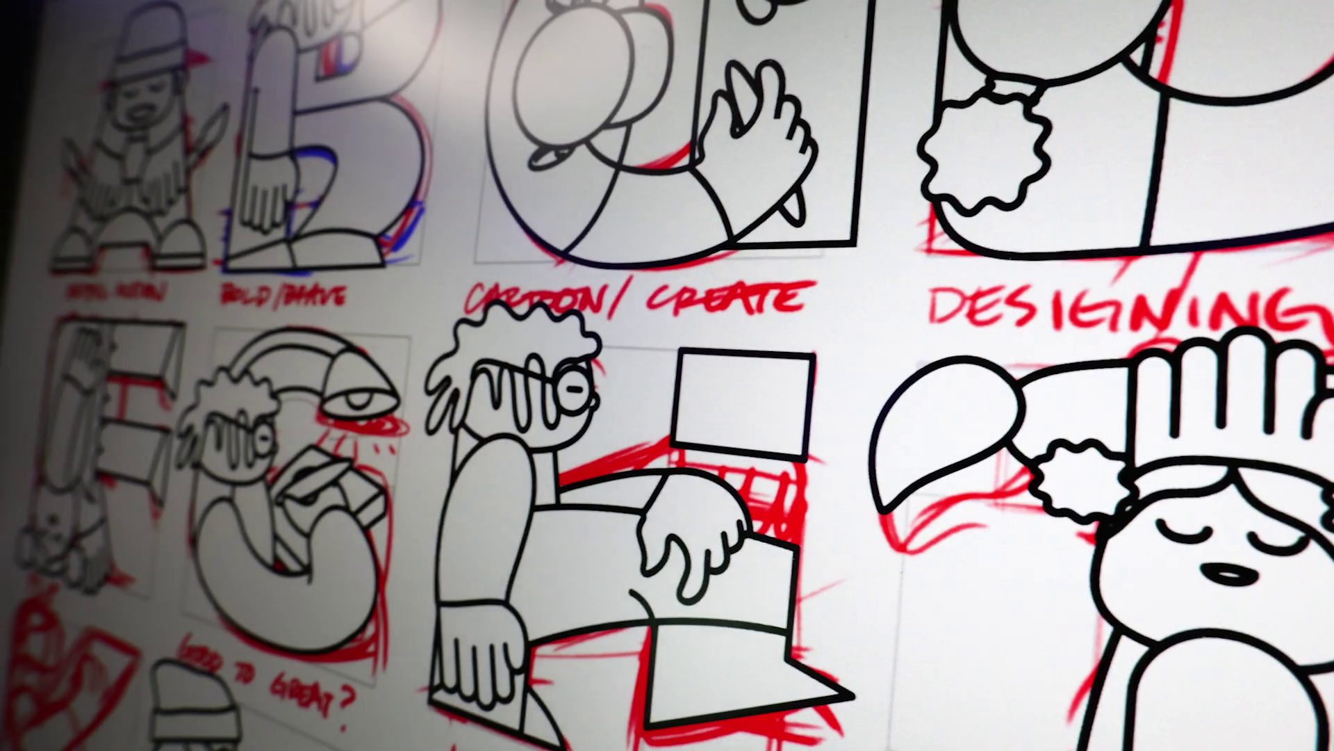